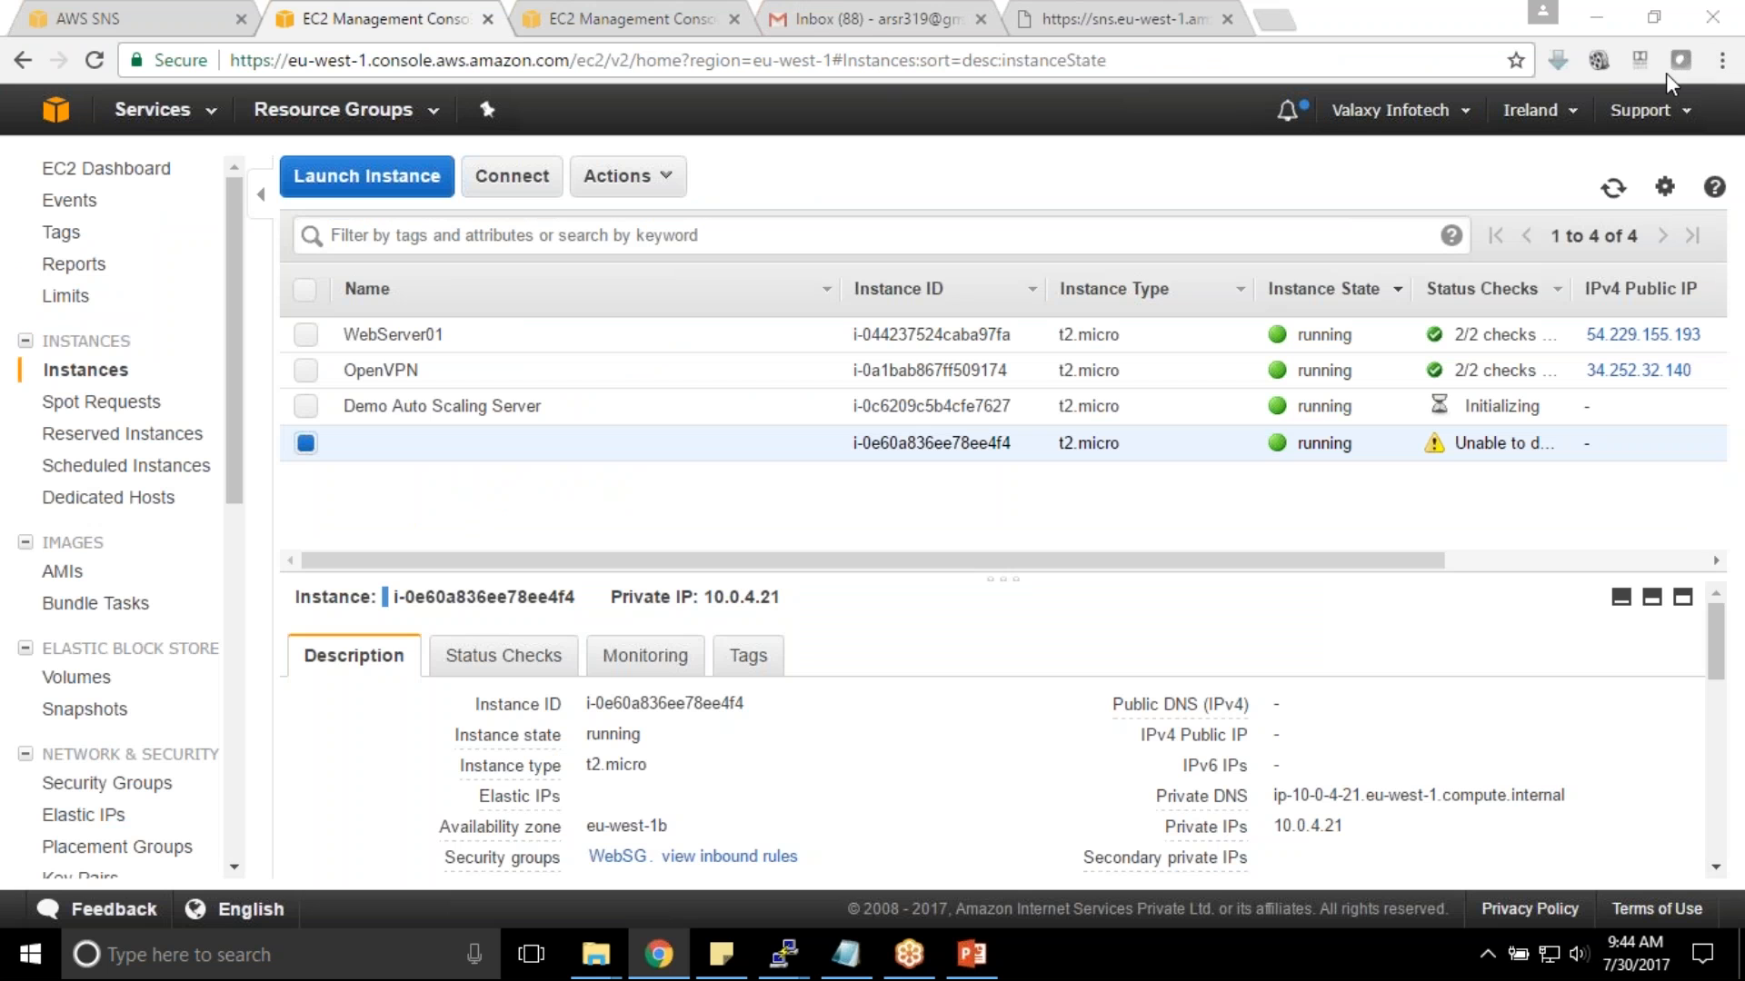
# Refresh the EC2 instance list and view the activity history of the DemoASG Auto Scaling group.
pyautogui.click(1613, 187)
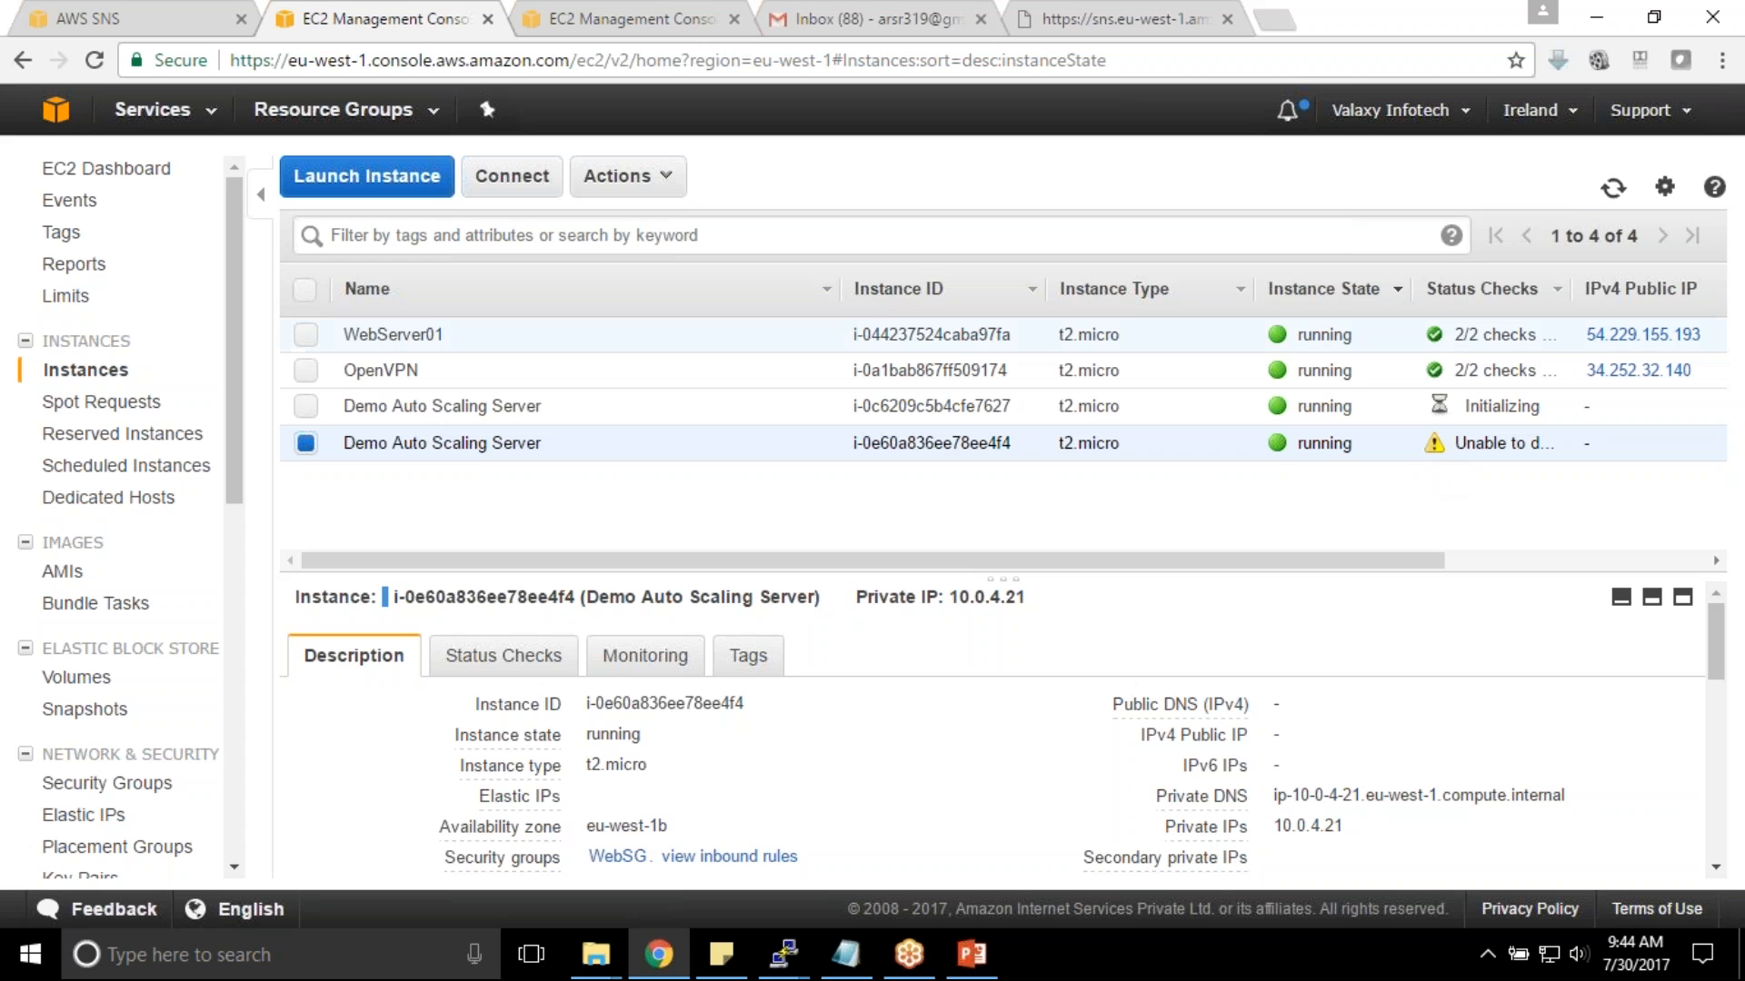
pyautogui.click(1612, 187)
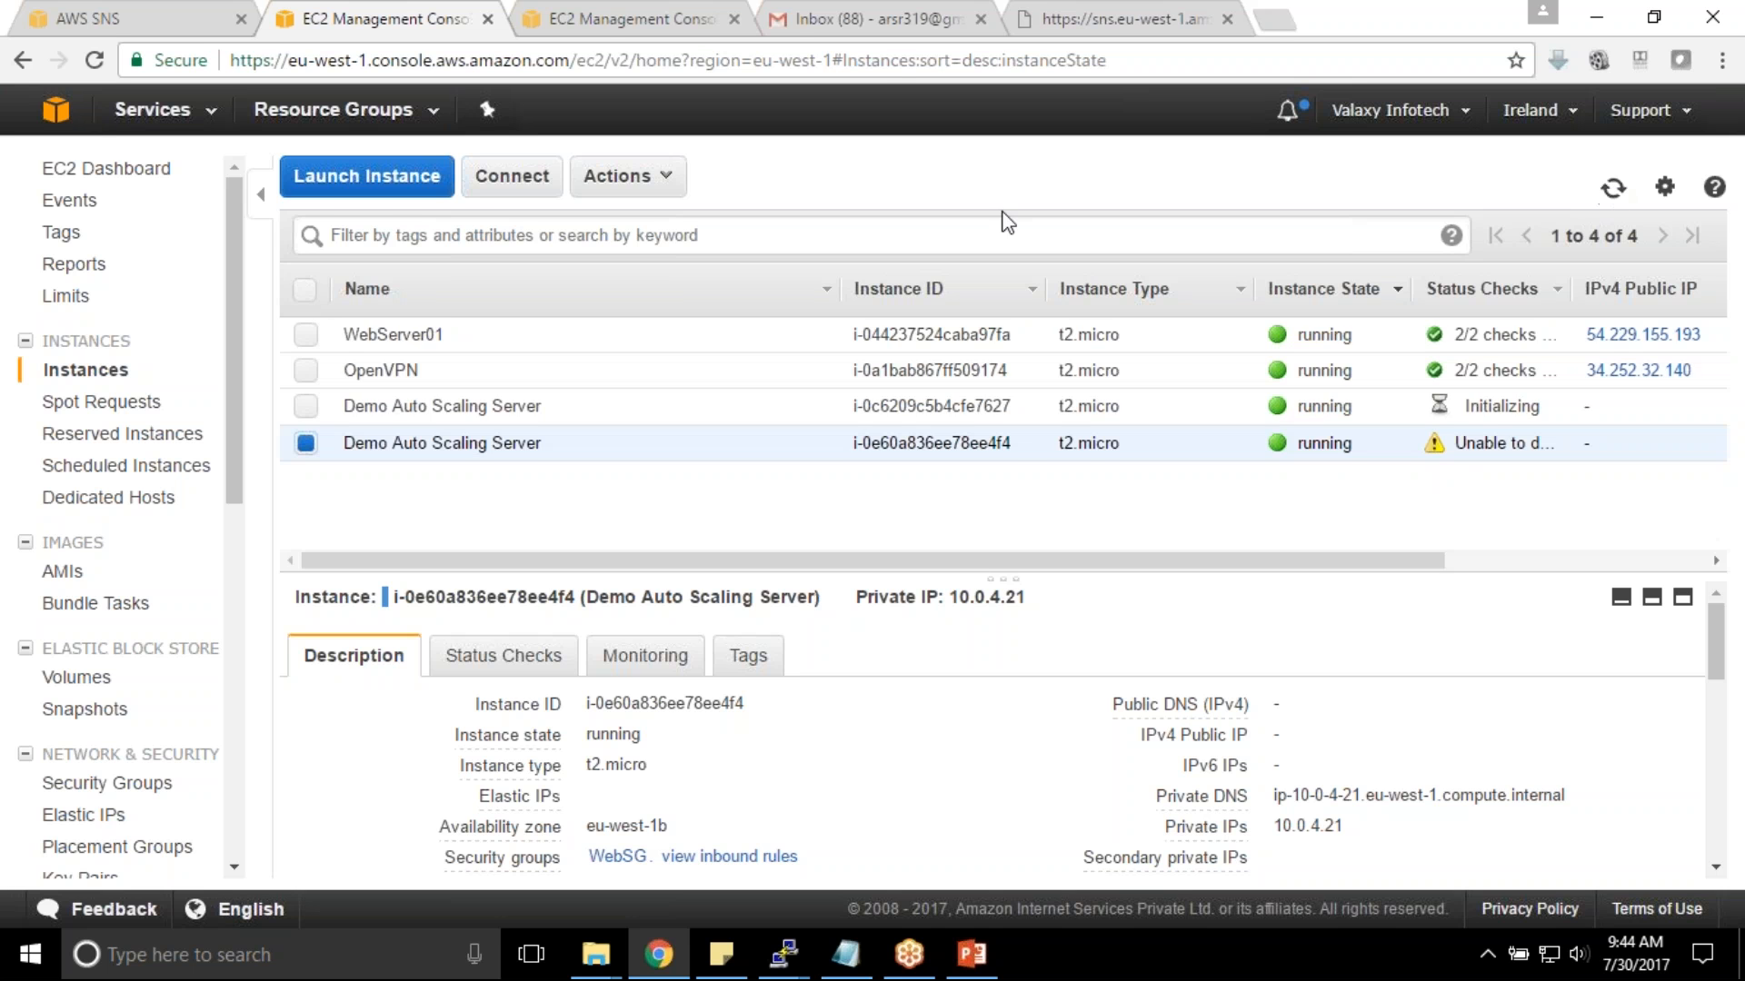
pyautogui.click(603, 14)
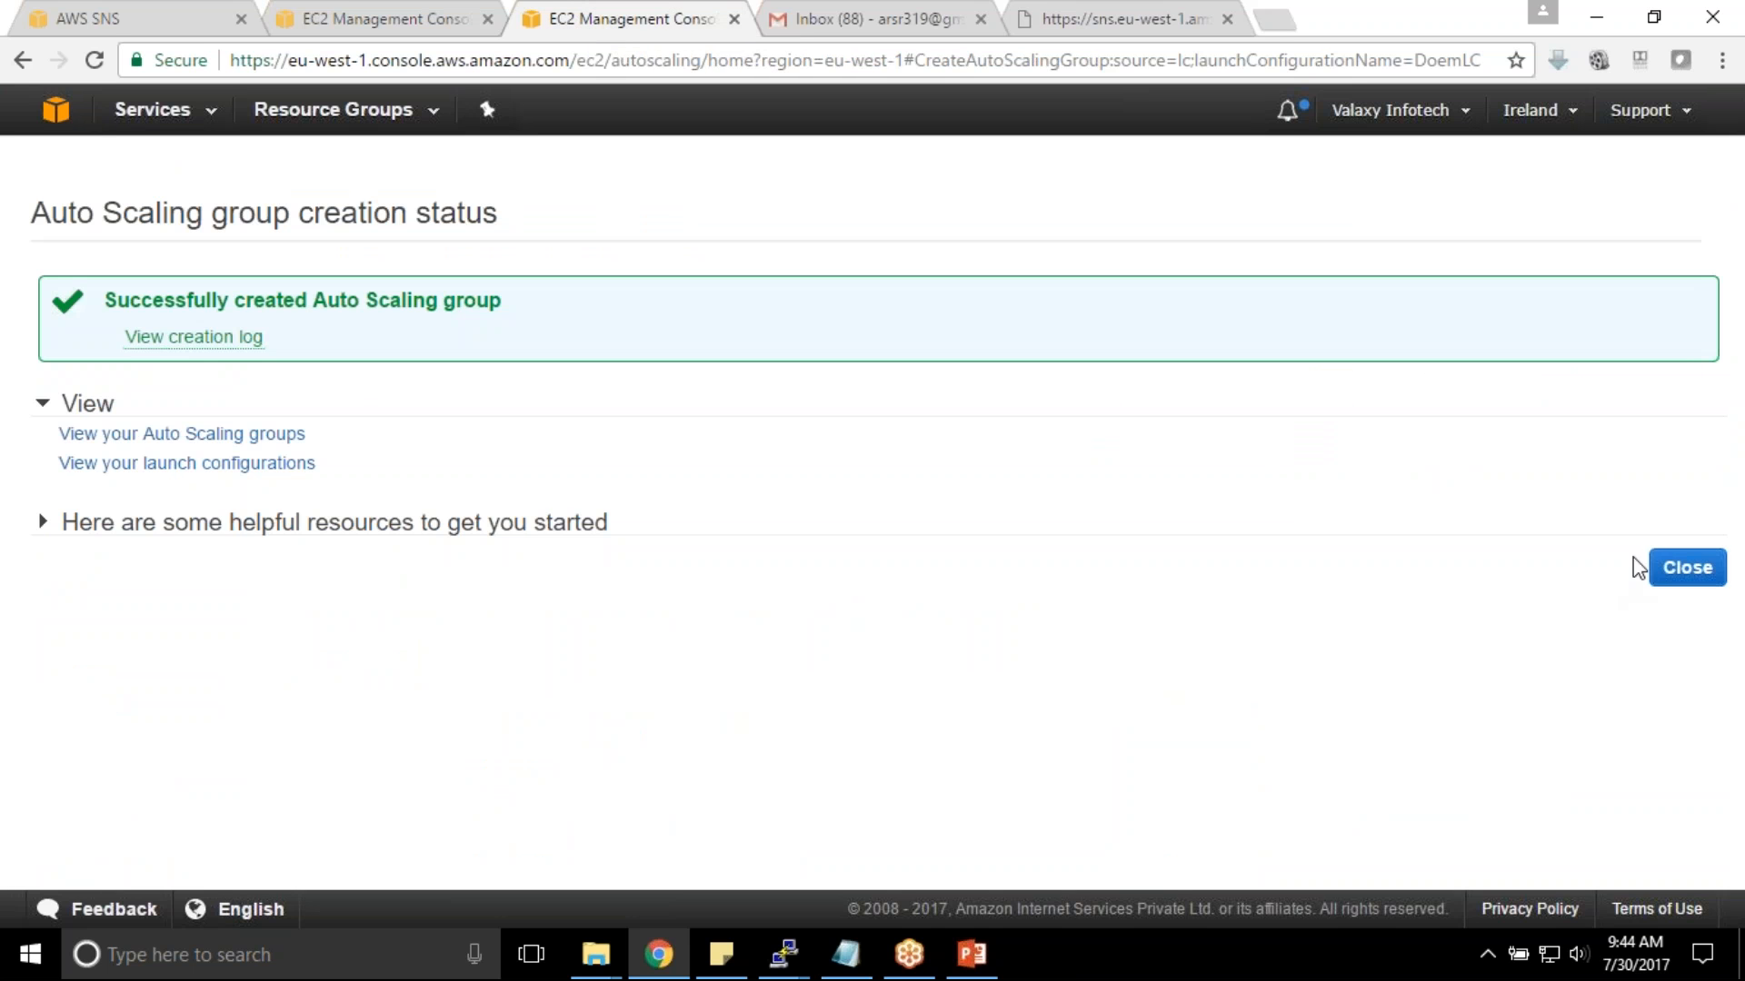
pyautogui.click(1674, 571)
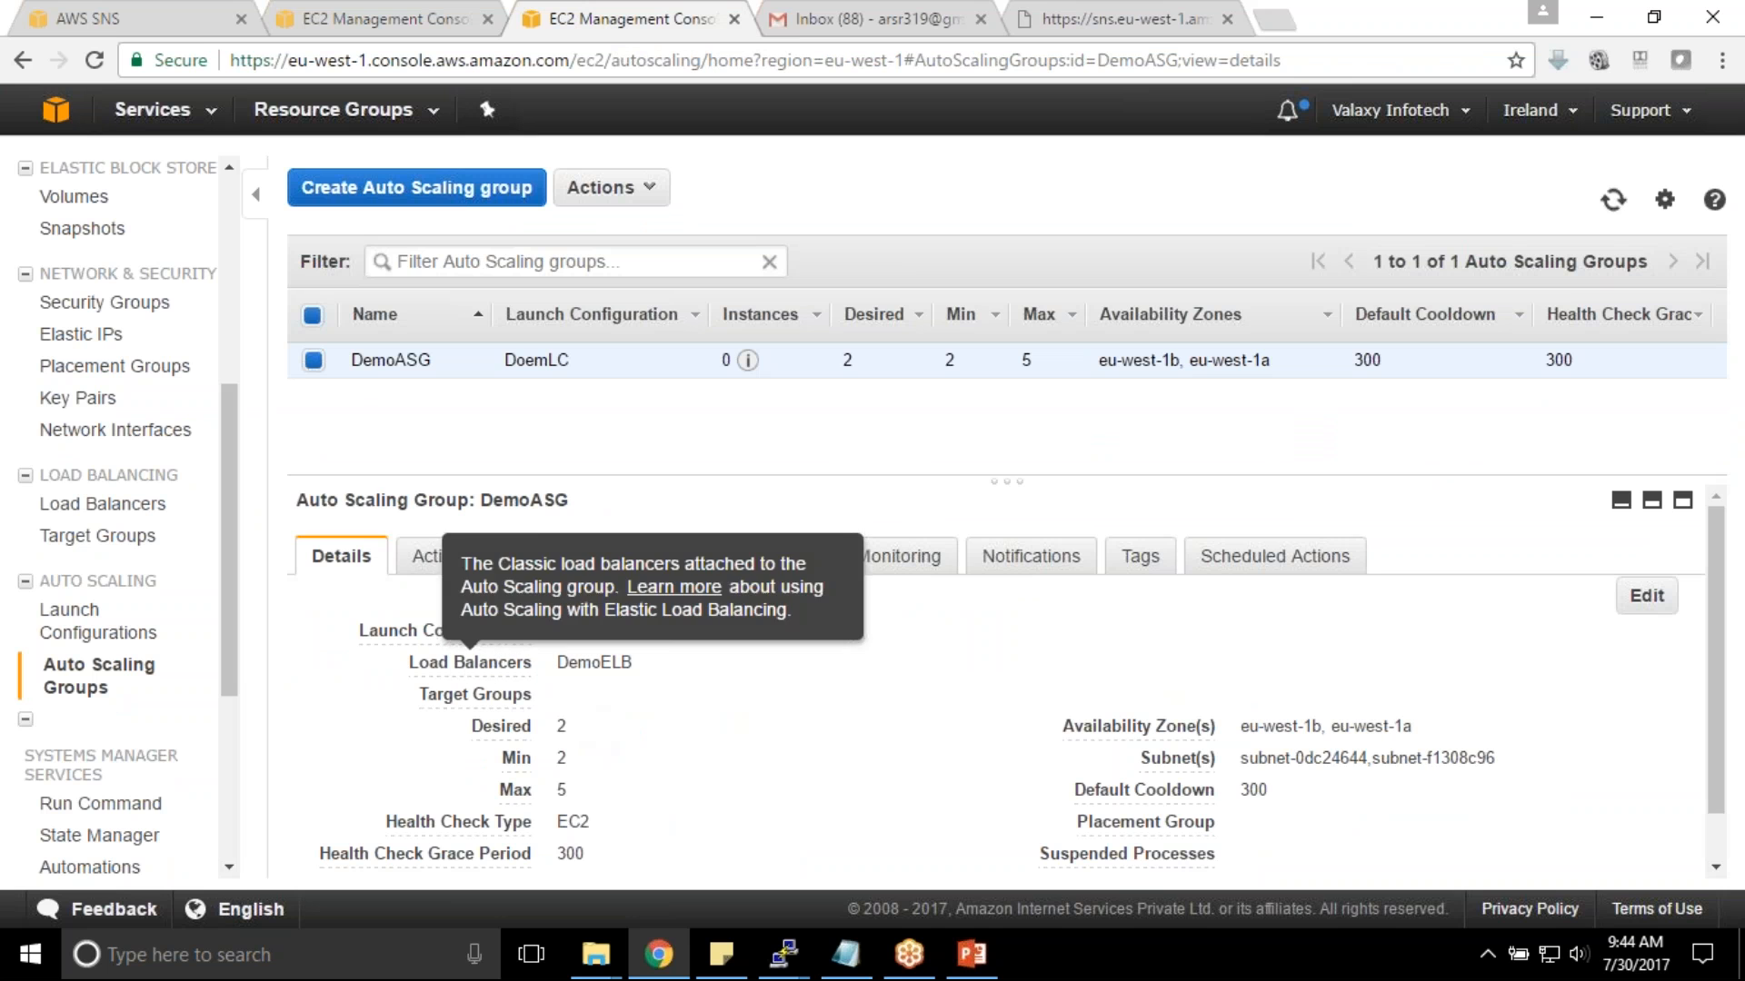
pyautogui.click(479, 558)
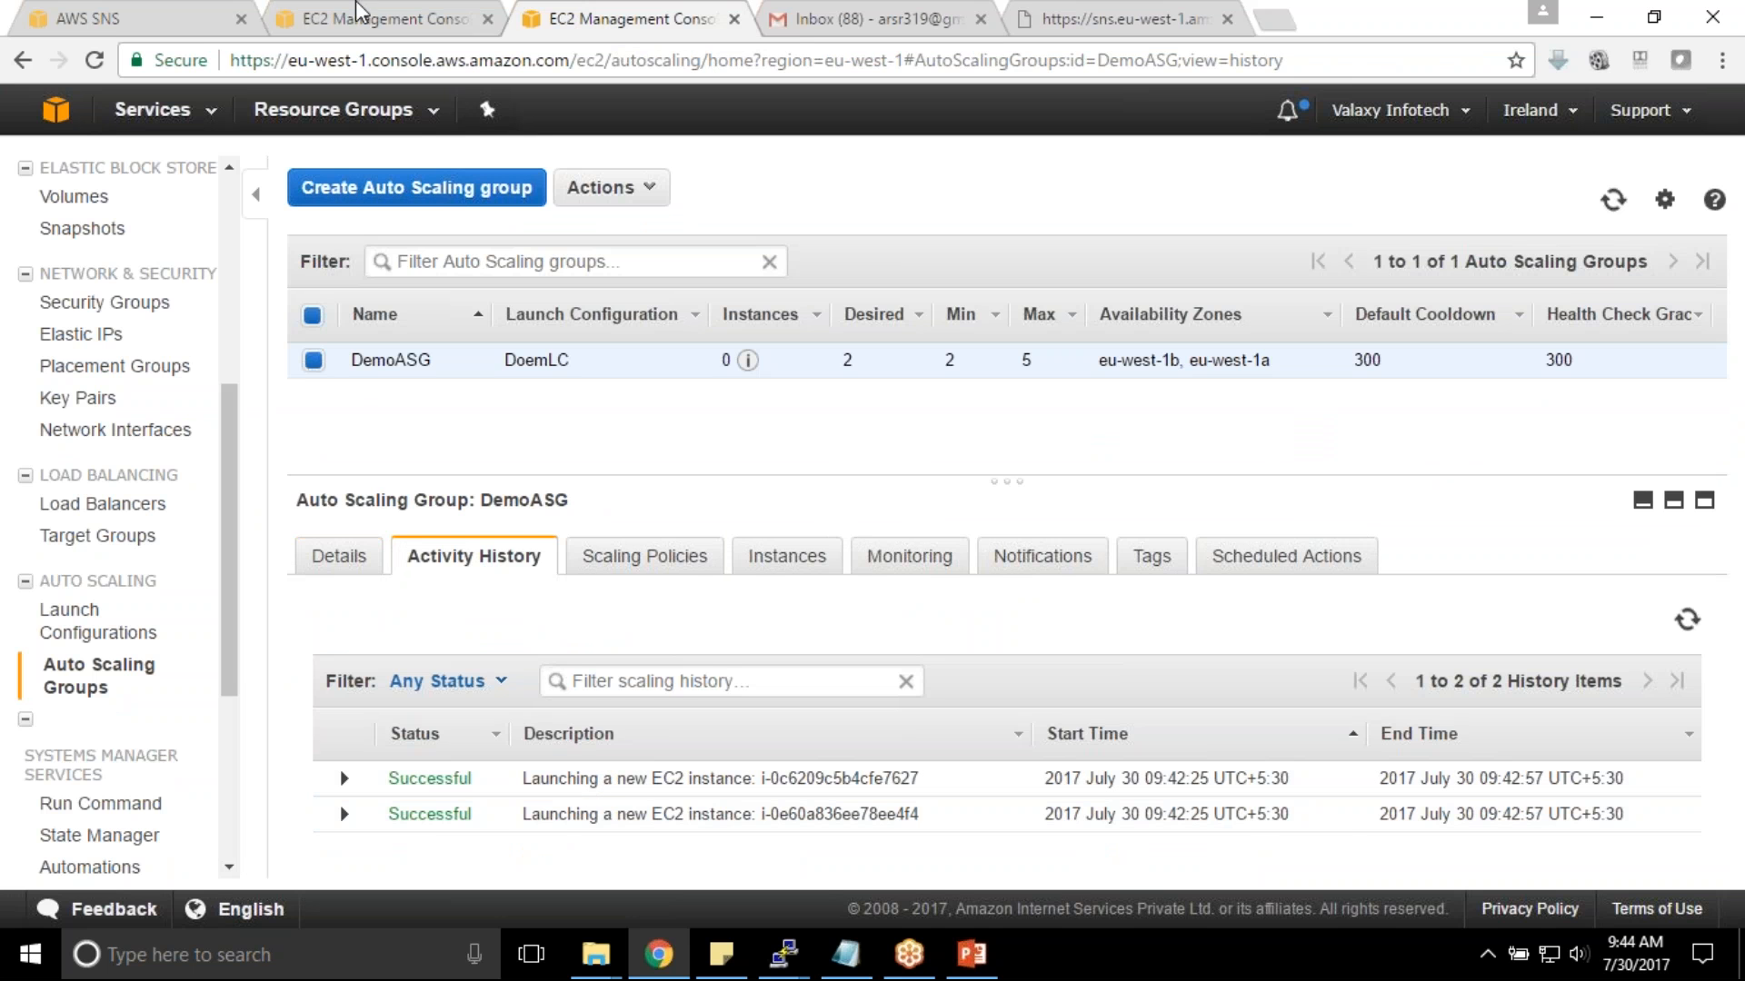
# Return to the EC2 instance list, refresh it and deselect the Demo Auto Scaling Server in the last row.
pyautogui.click(443, 13)
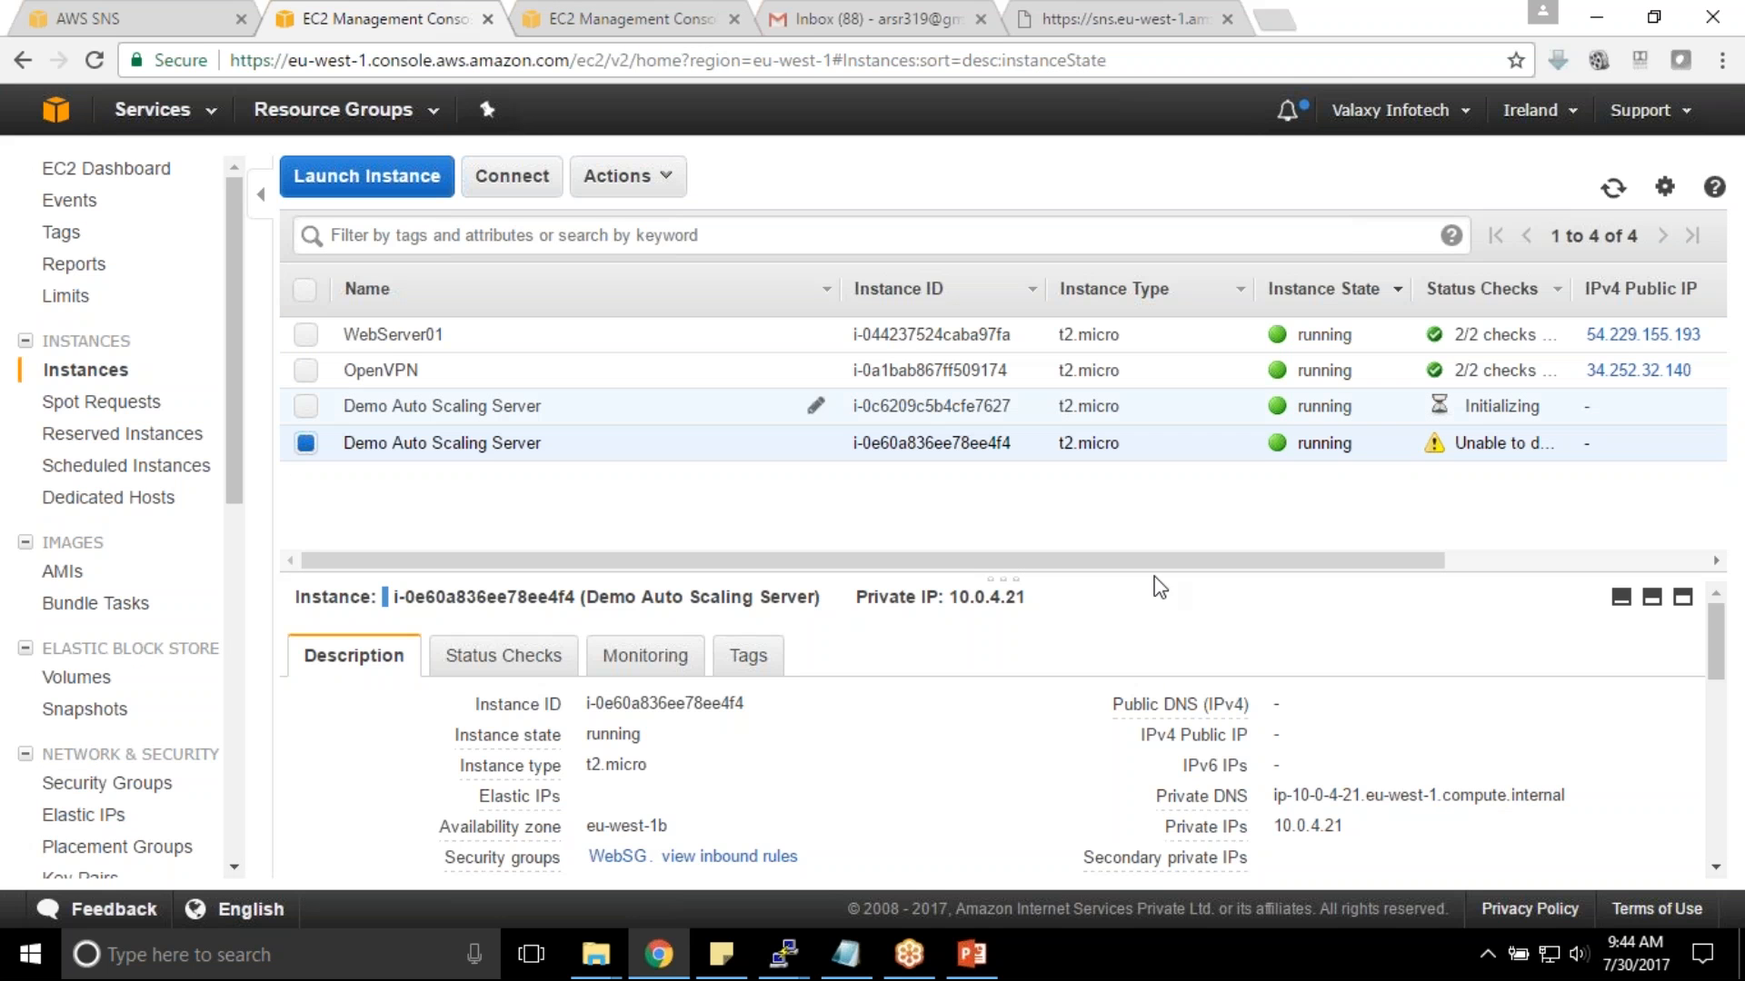
pyautogui.click(1604, 189)
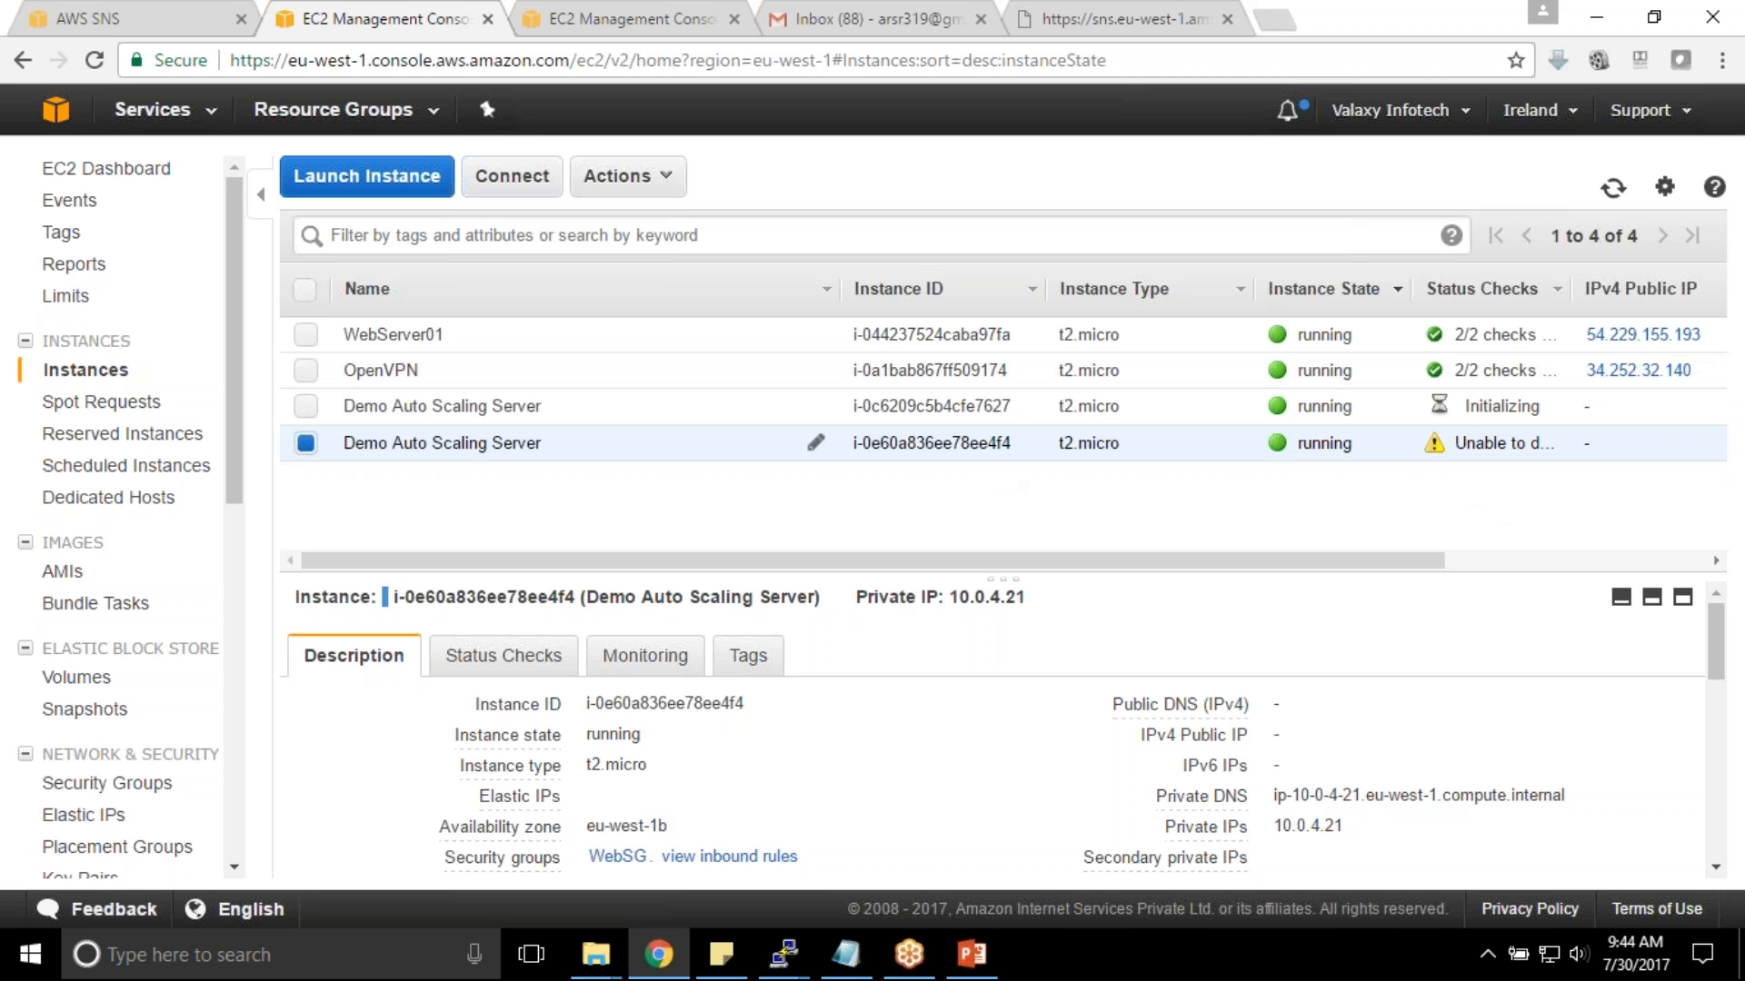
pyautogui.click(307, 442)
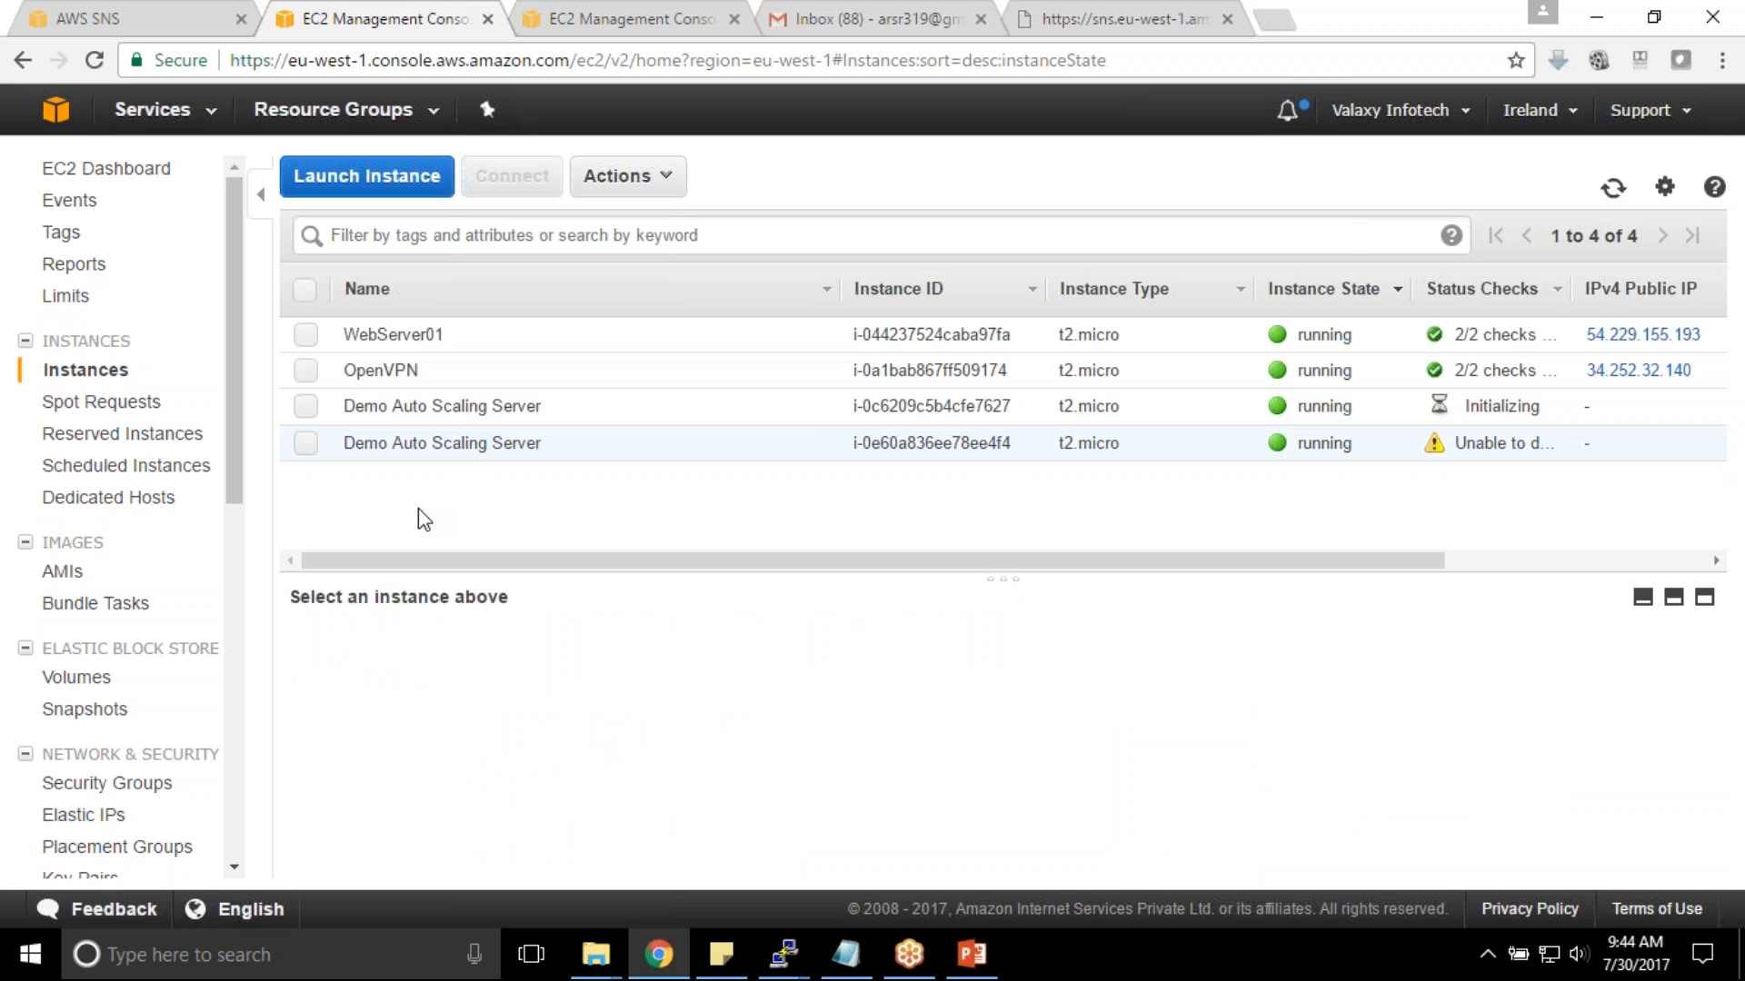
# Widen the Status Checks column so its full text fits, and refresh the instance list.
pyautogui.moveTo(1571, 289); pyautogui.dragTo(1717, 290)
pyautogui.moveTo(1218, 563); pyautogui.dragTo(1560, 576)
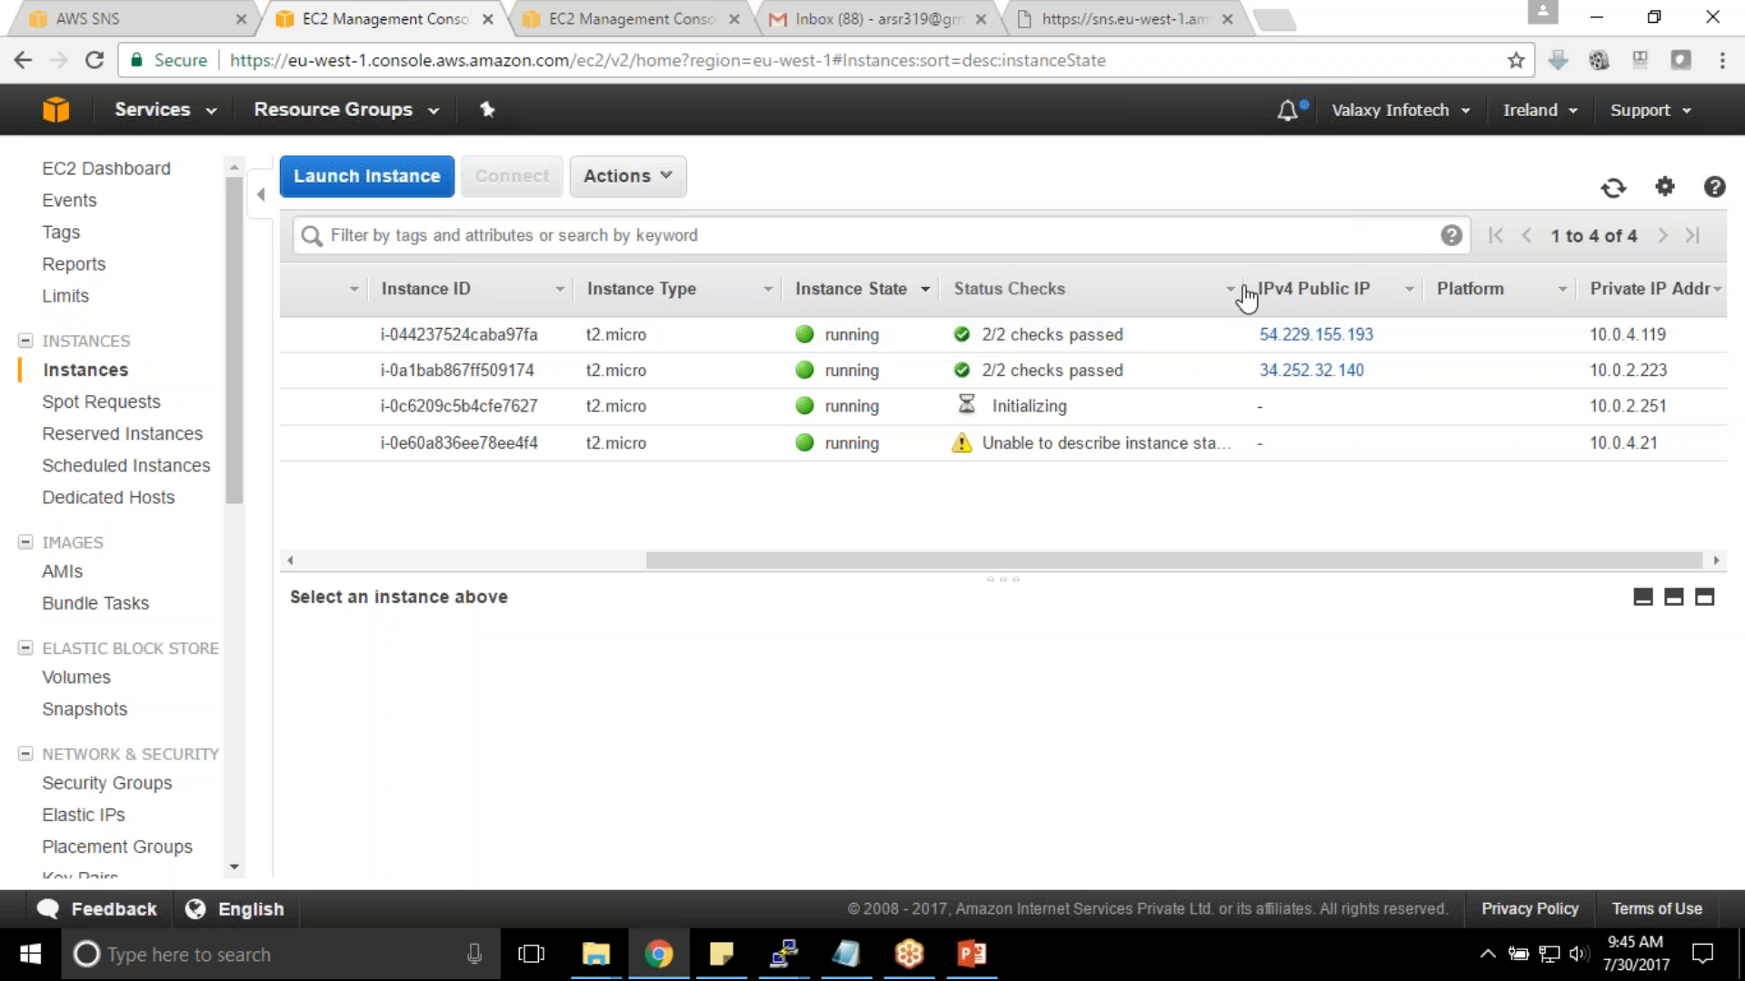
pyautogui.moveTo(1246, 297); pyautogui.dragTo(1383, 287)
pyautogui.moveTo(790, 562); pyautogui.dragTo(415, 560)
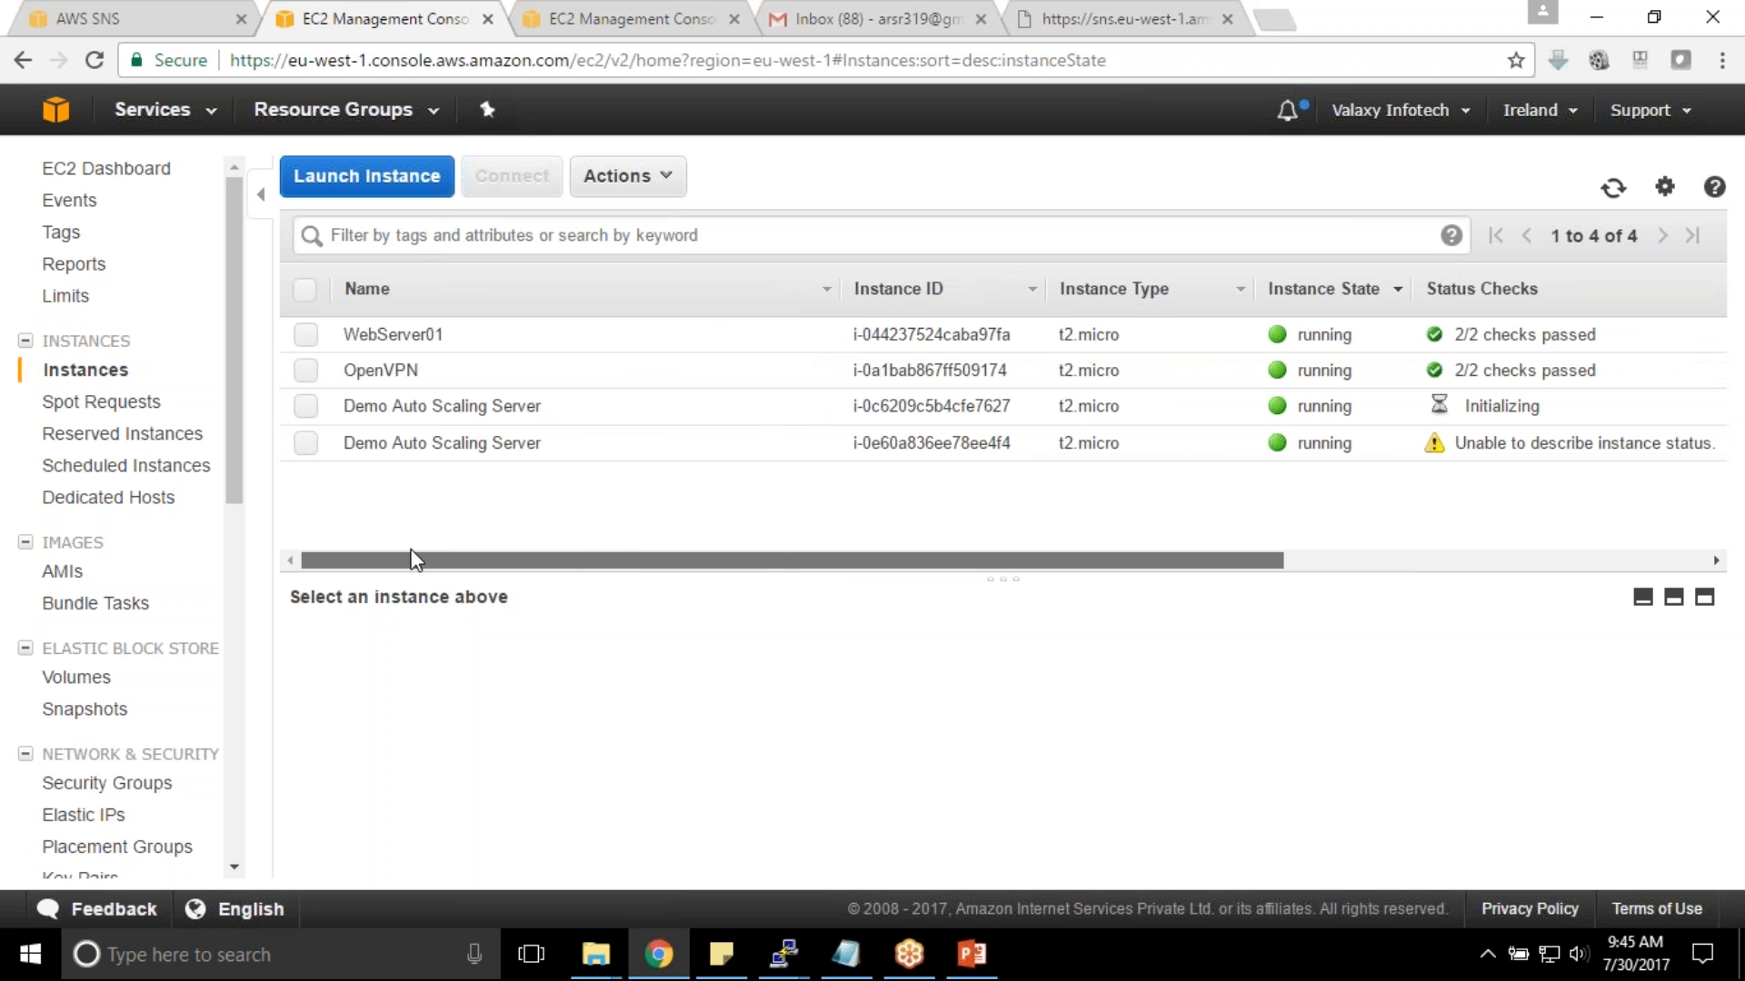
pyautogui.click(1614, 191)
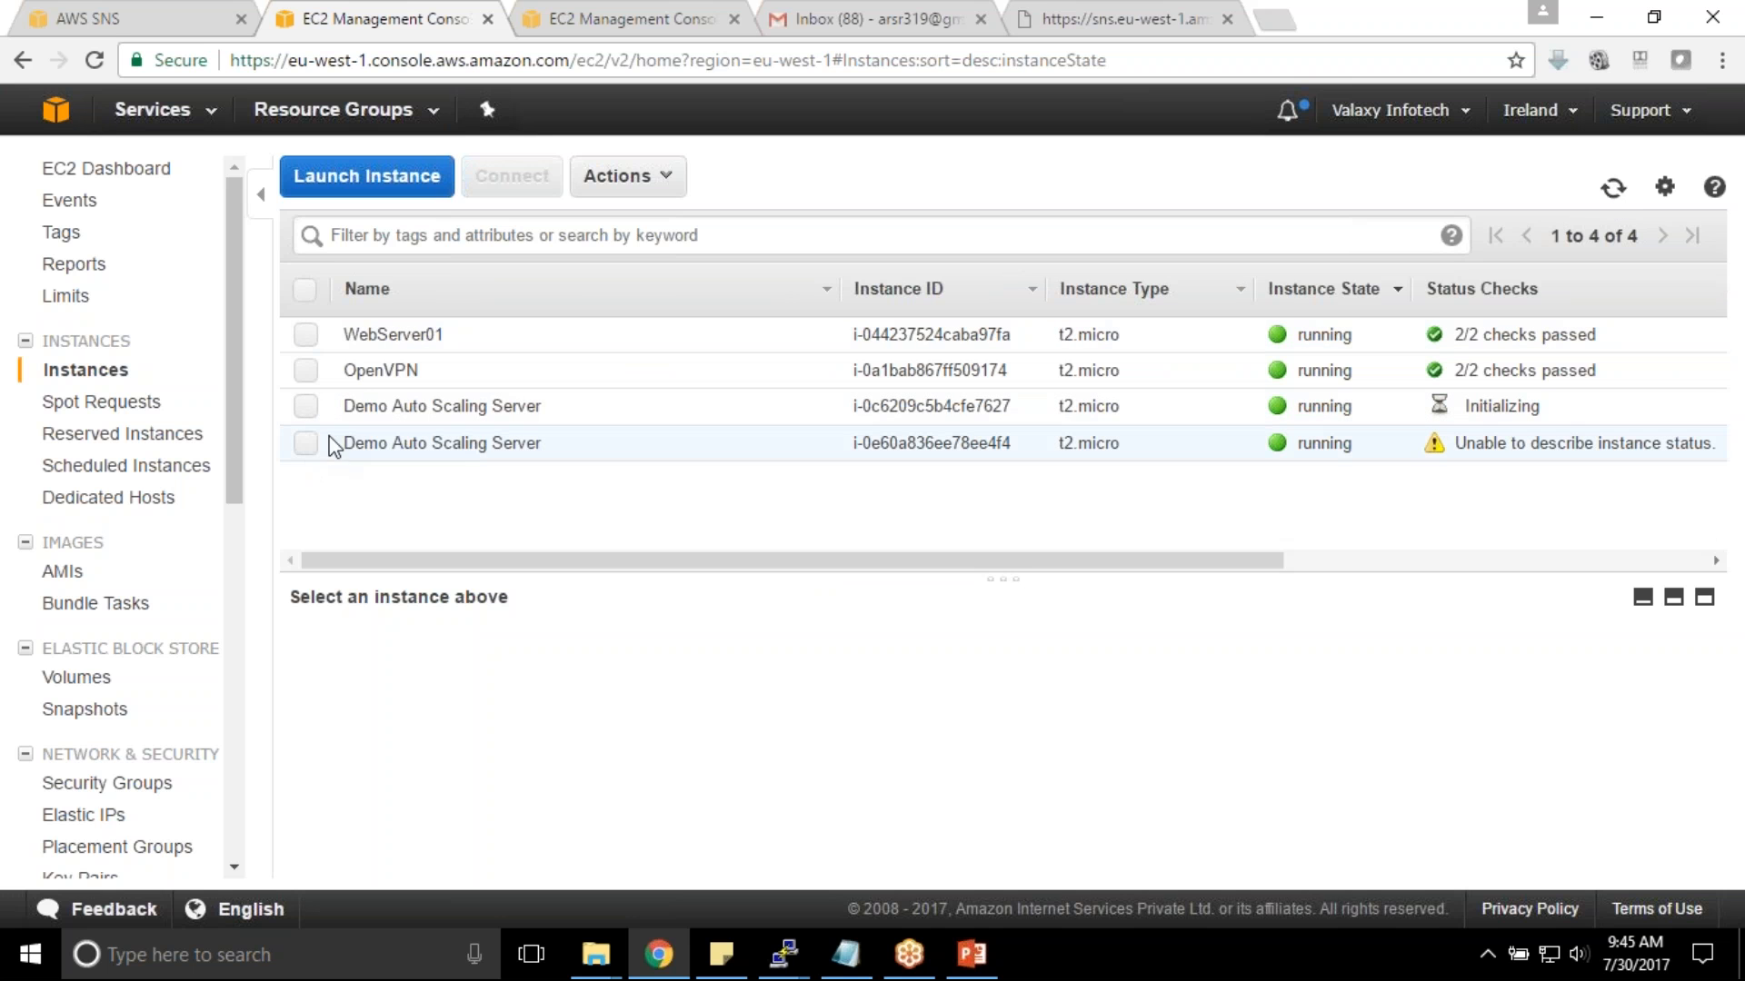
# View the instances registered with the DemoELB load balancer and read the status details of WebServer01.
pyautogui.moveTo(236, 343); pyautogui.dragTo(228, 493)
pyautogui.click(138, 639)
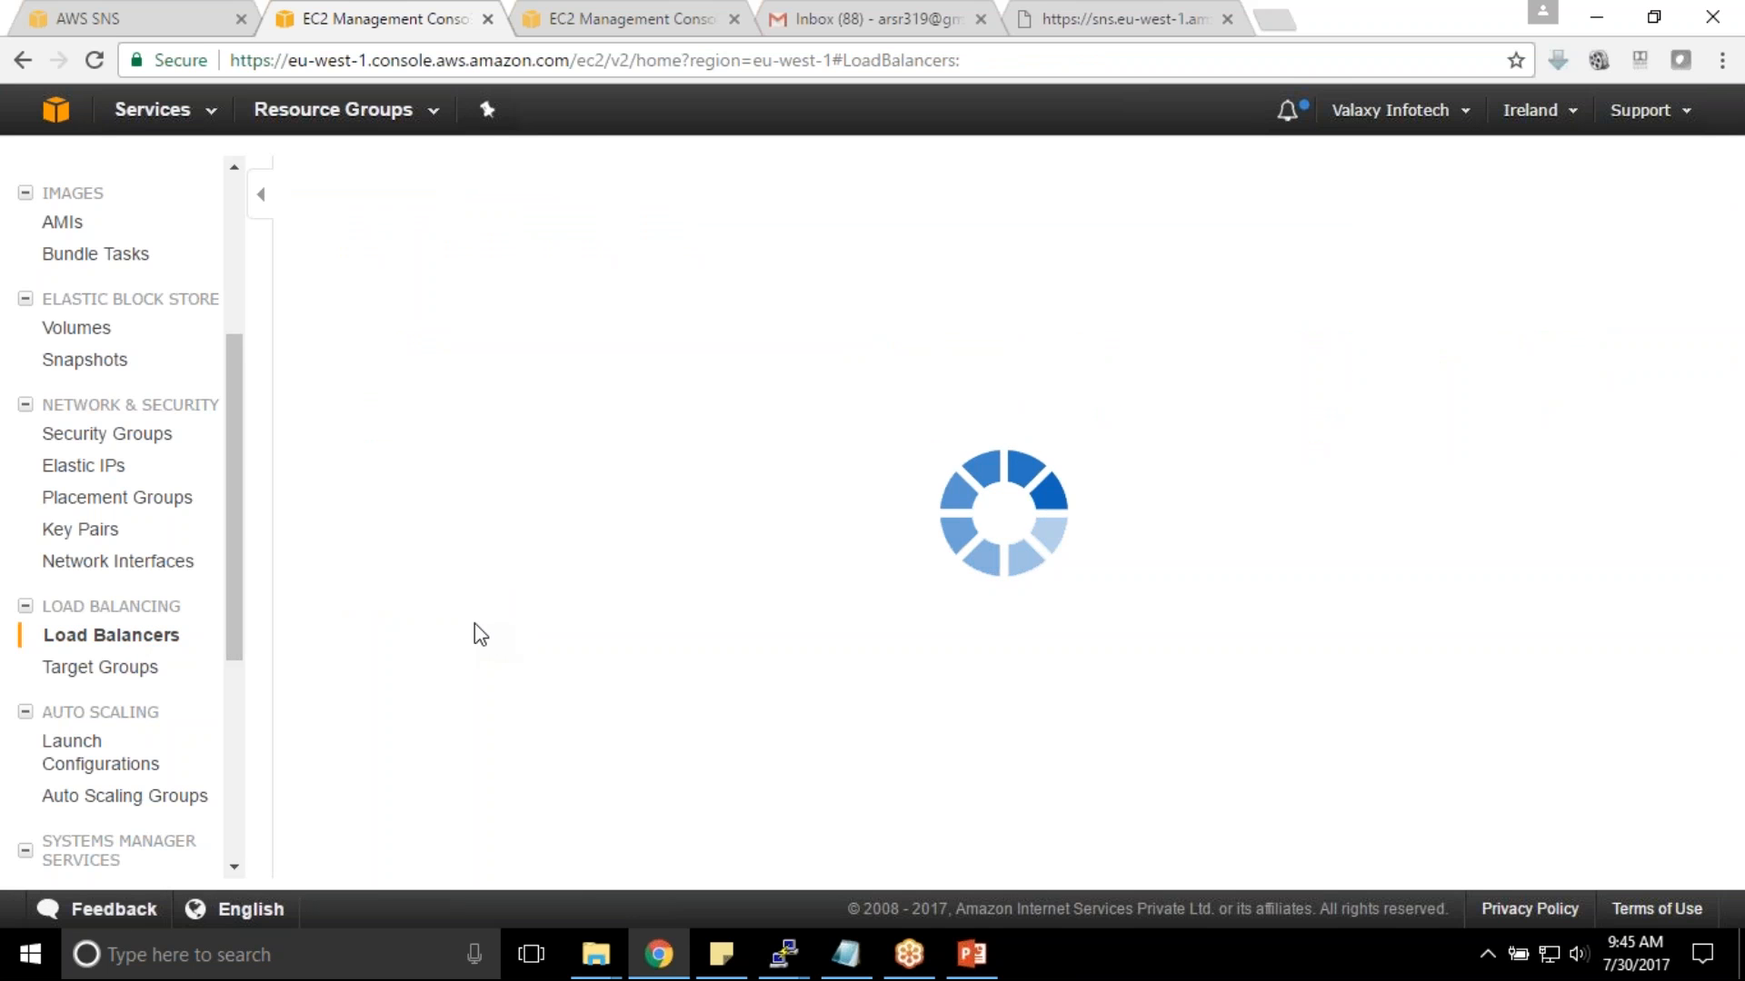
pyautogui.click(484, 528)
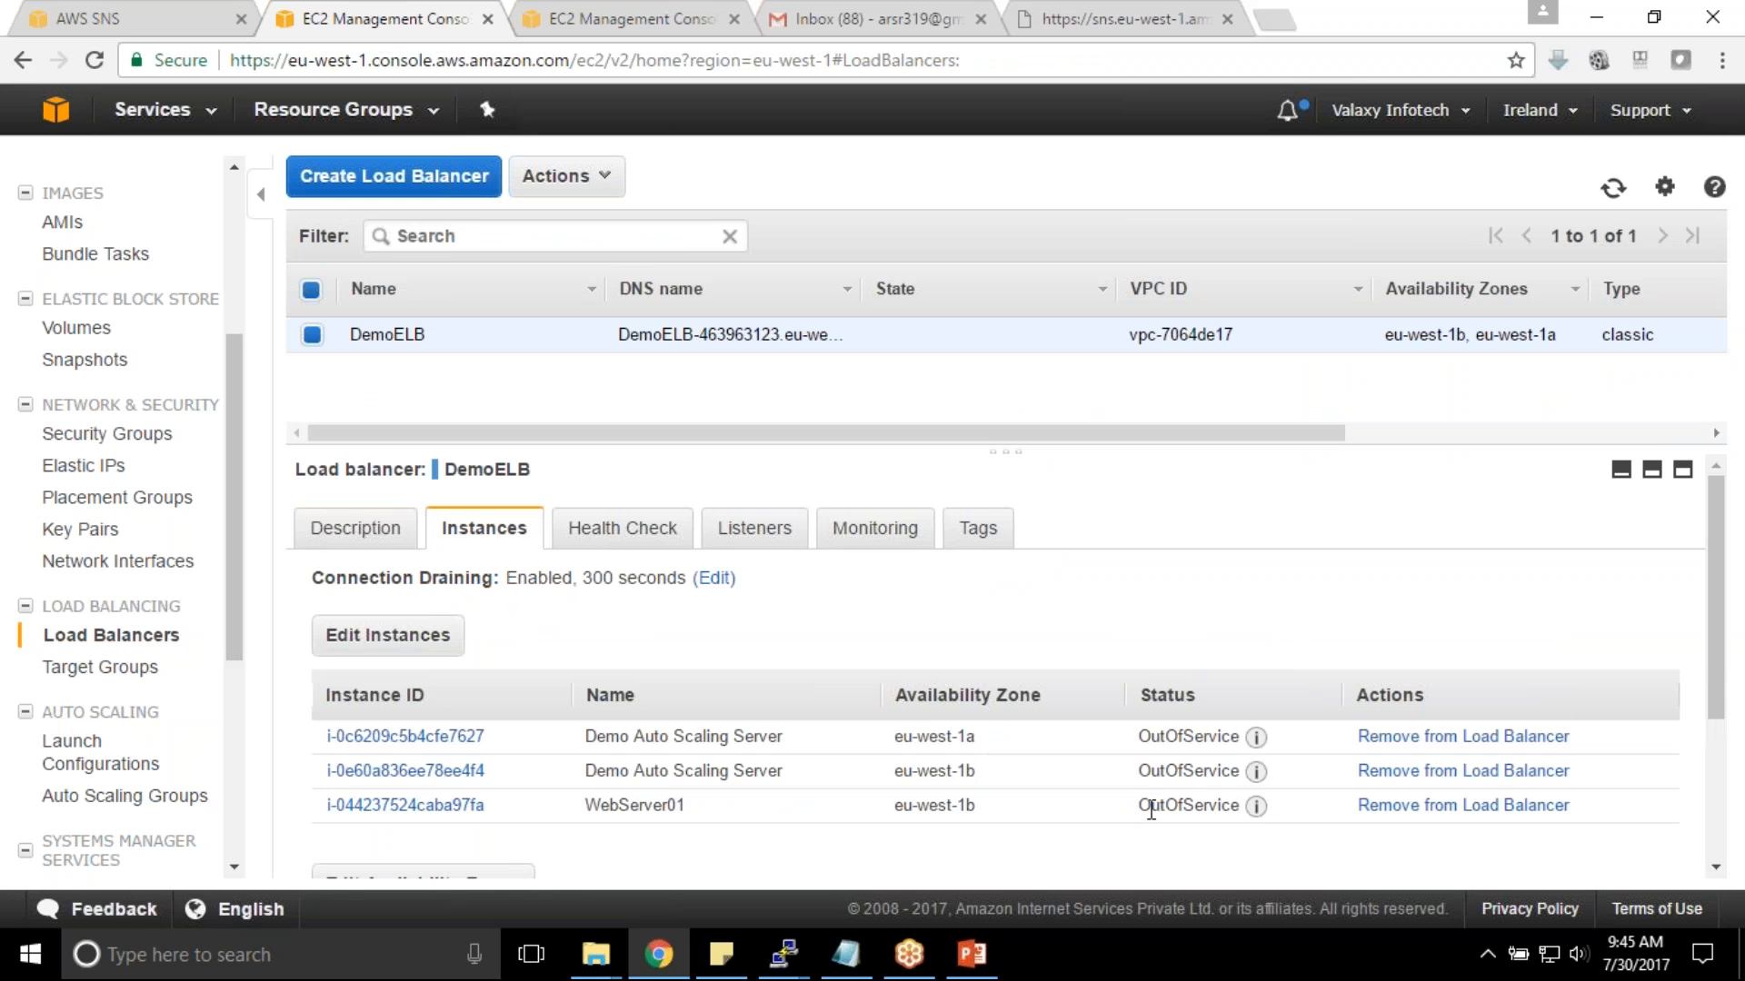
pyautogui.moveTo(588, 808); pyautogui.dragTo(1233, 803)
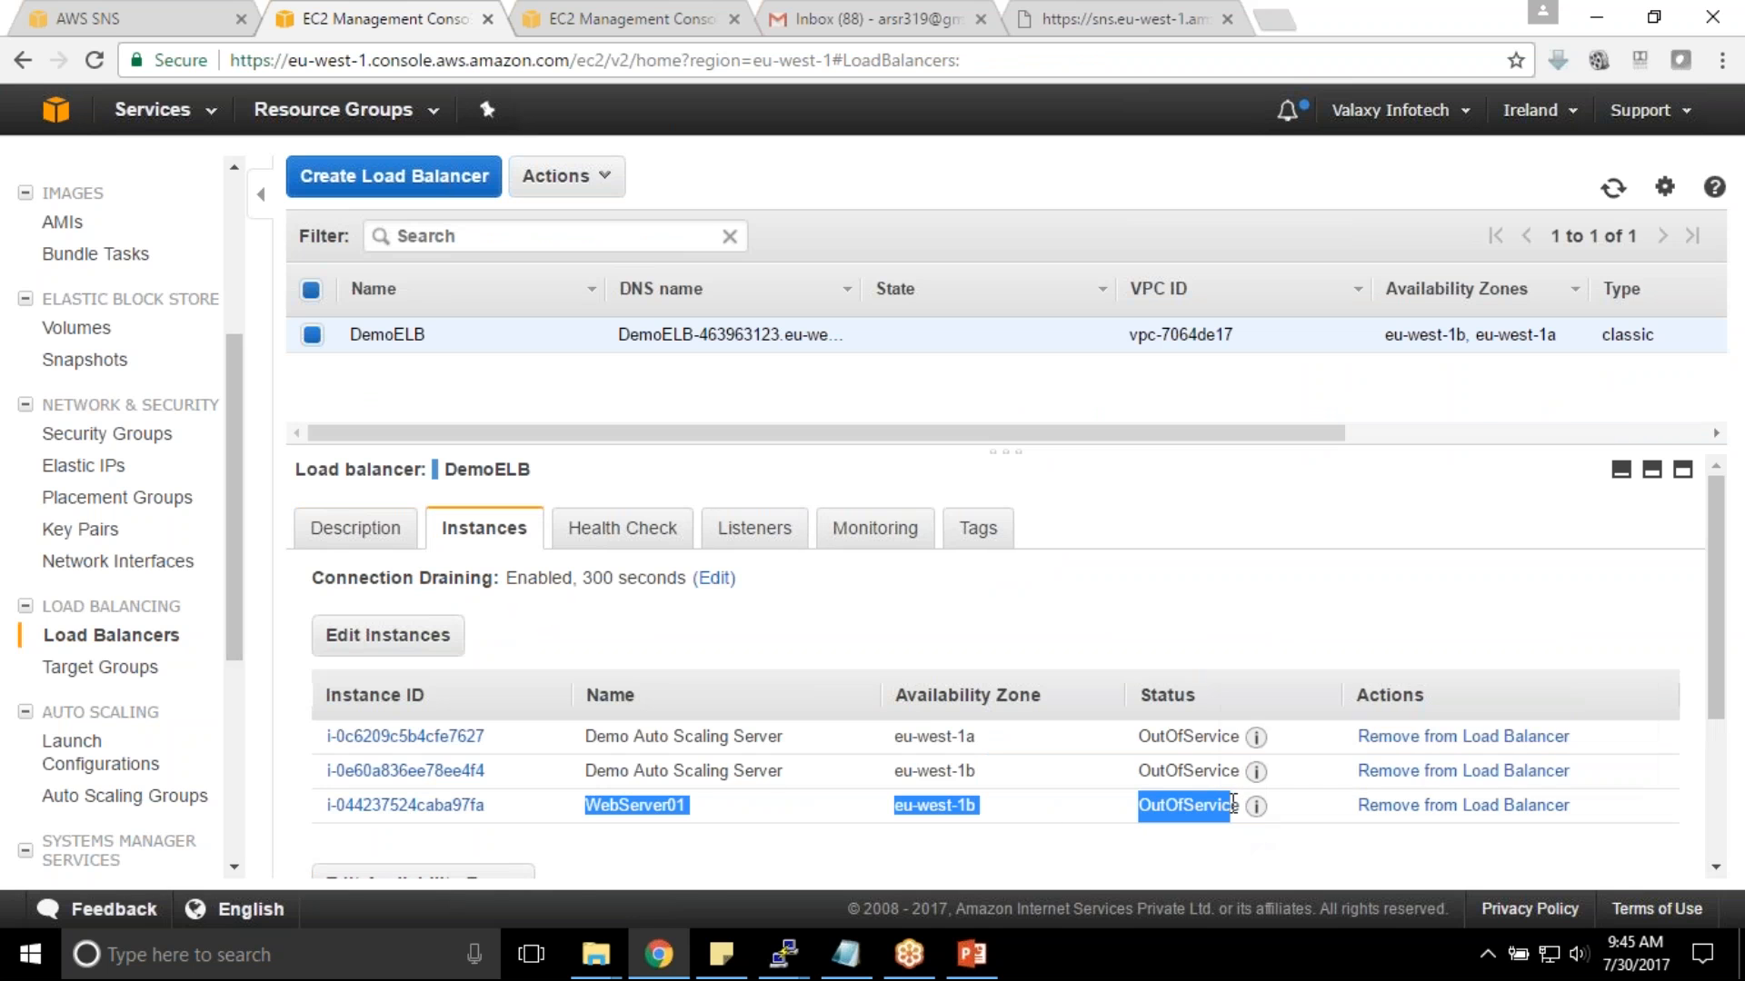
pyautogui.moveTo(1255, 806)
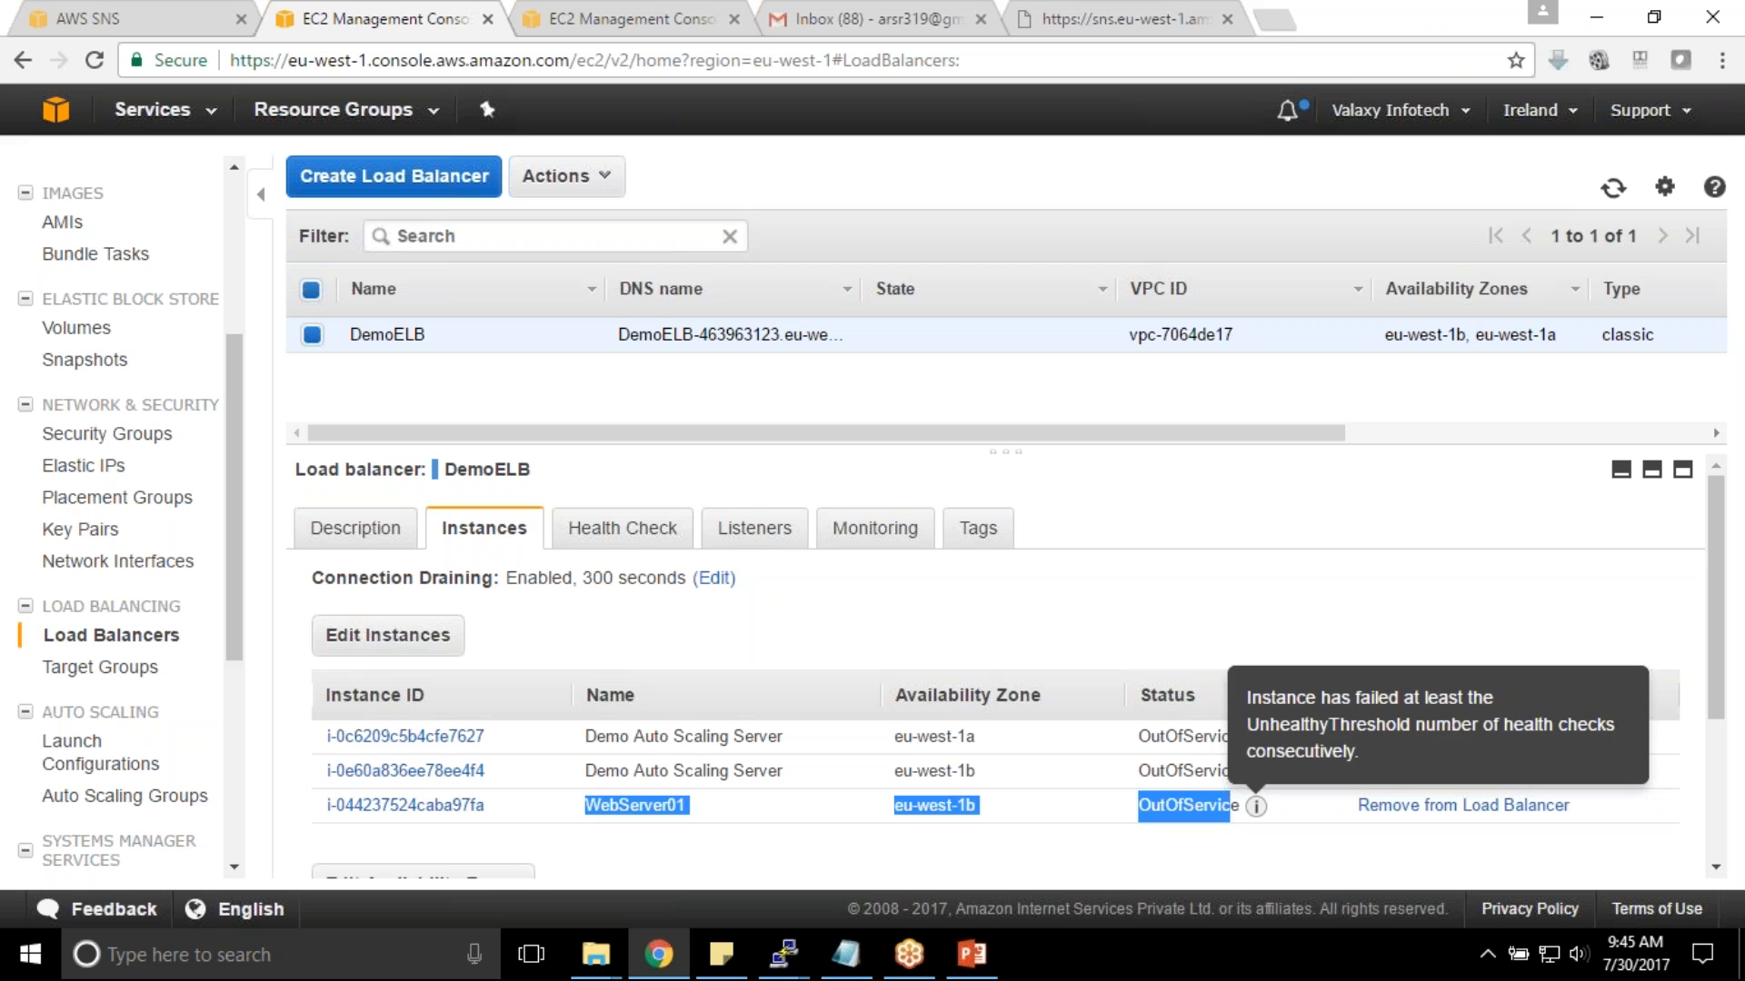
# Return to the EC2 instance list, refresh it and select the first Demo Auto Scaling Server.
pyautogui.scroll(4, 231, 236)
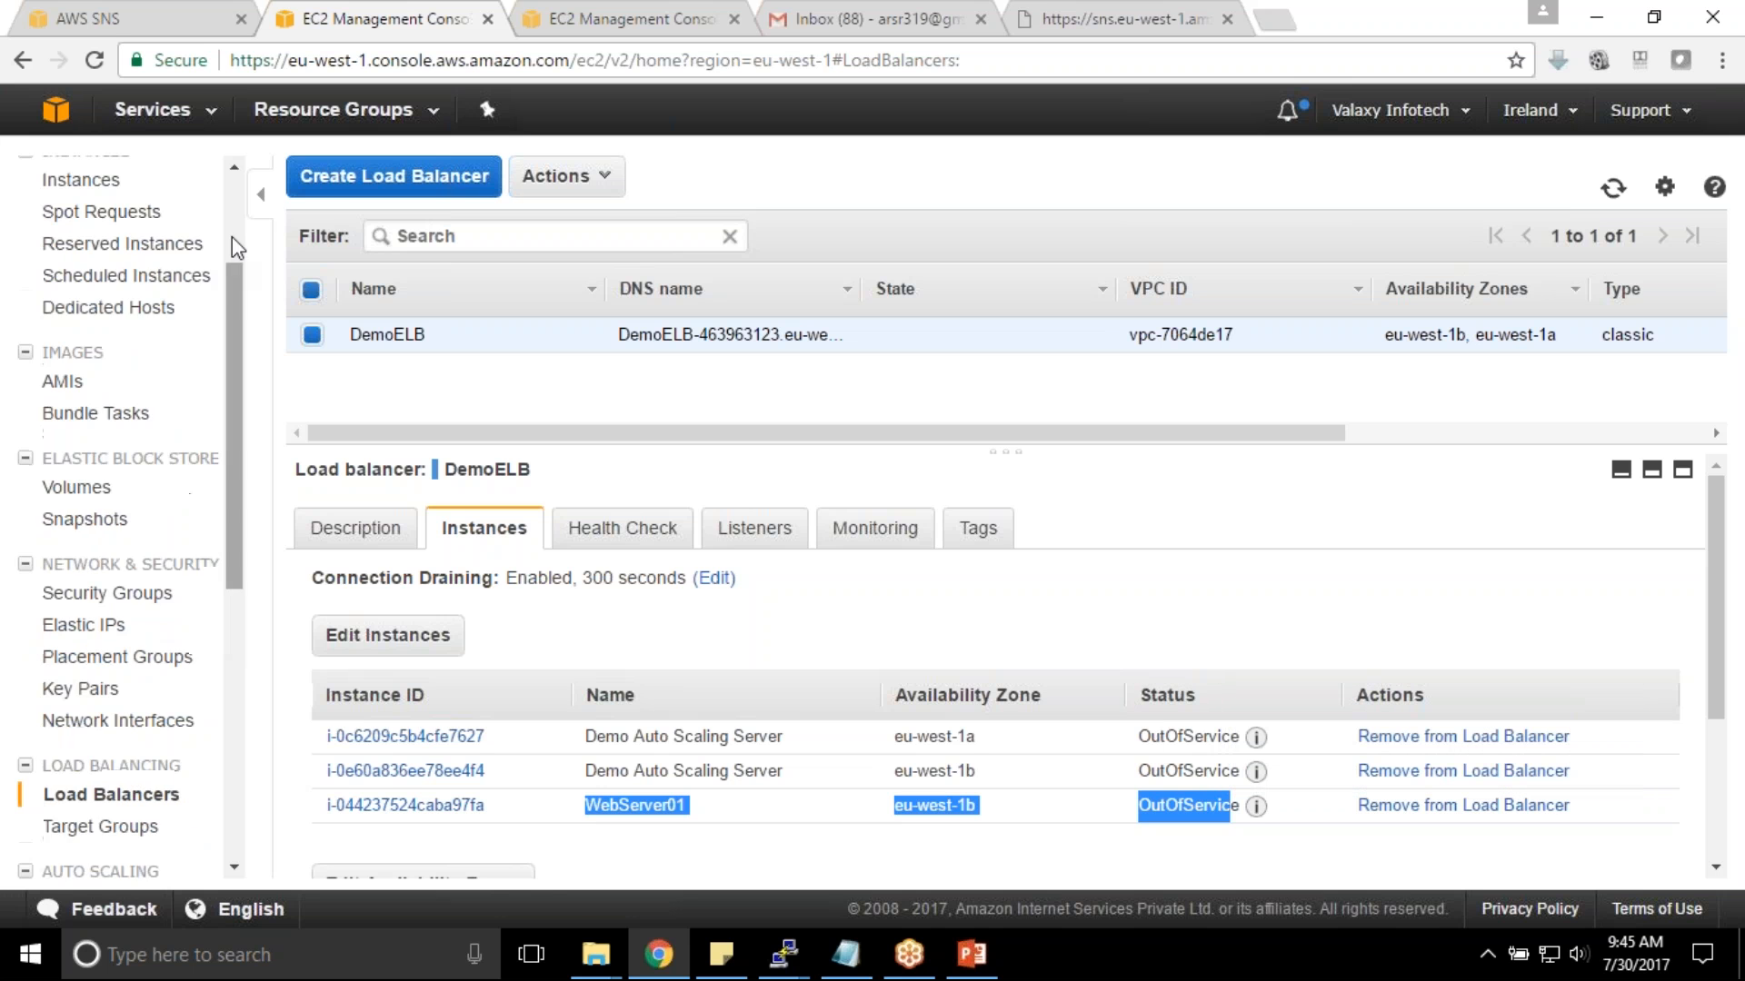
pyautogui.click(98, 373)
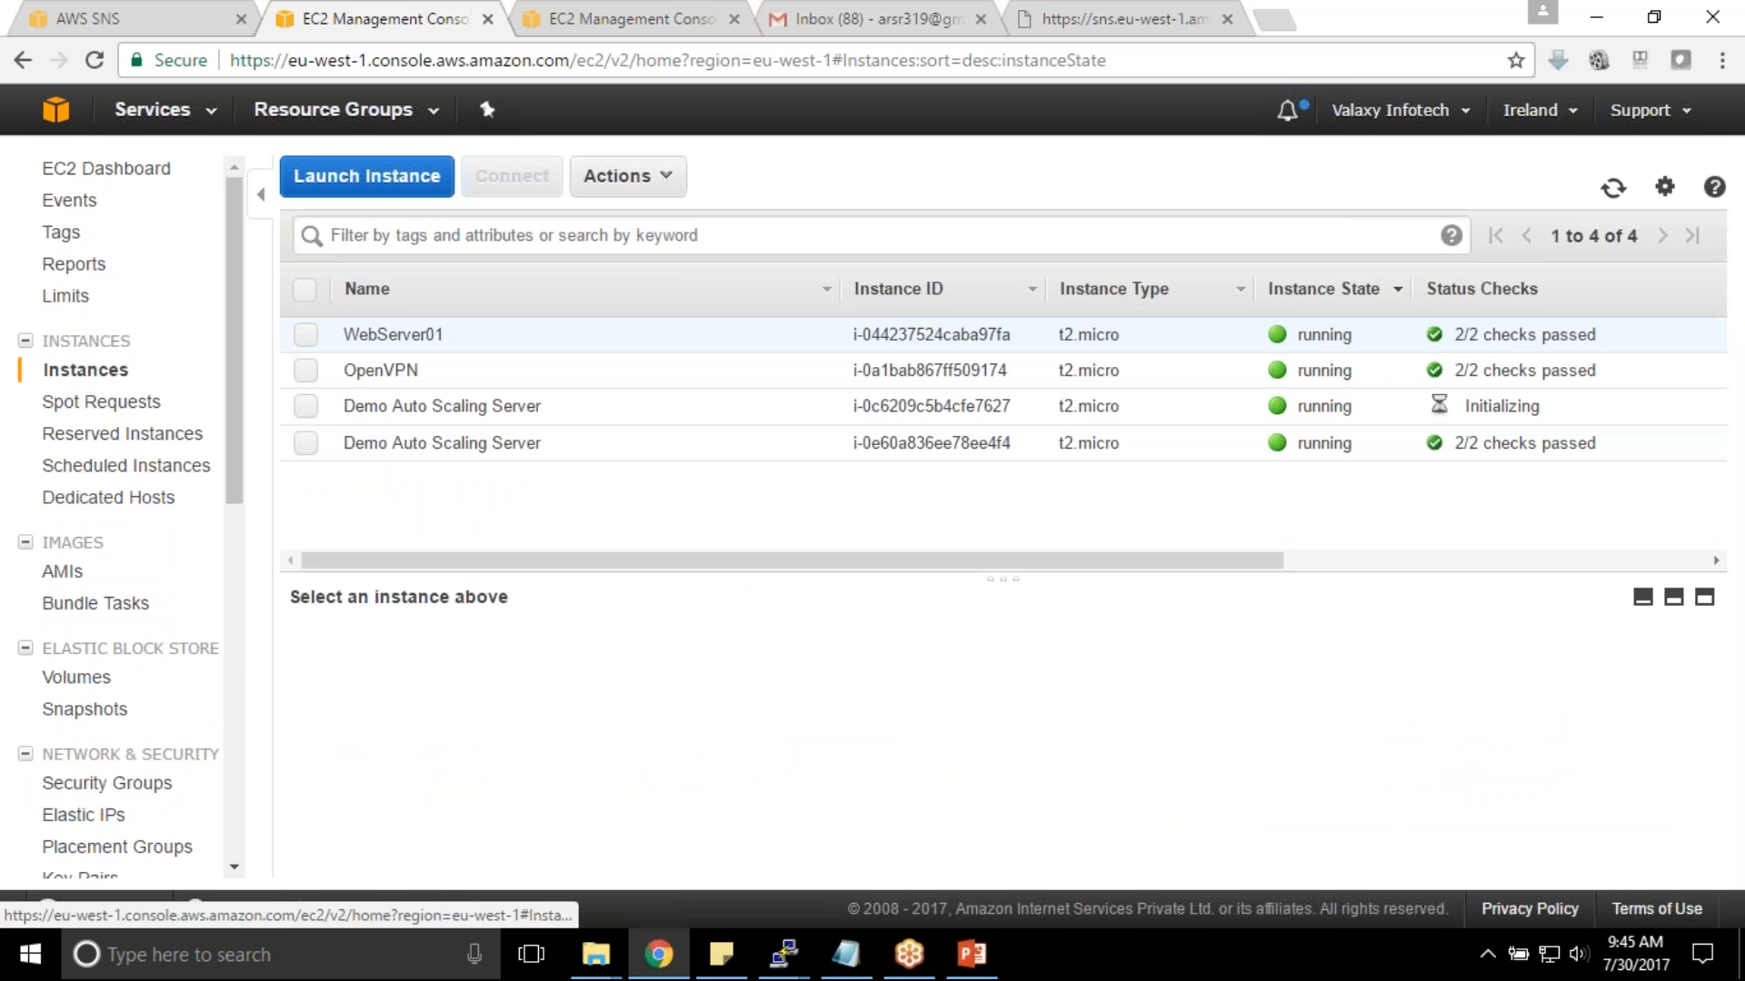
pyautogui.click(1611, 188)
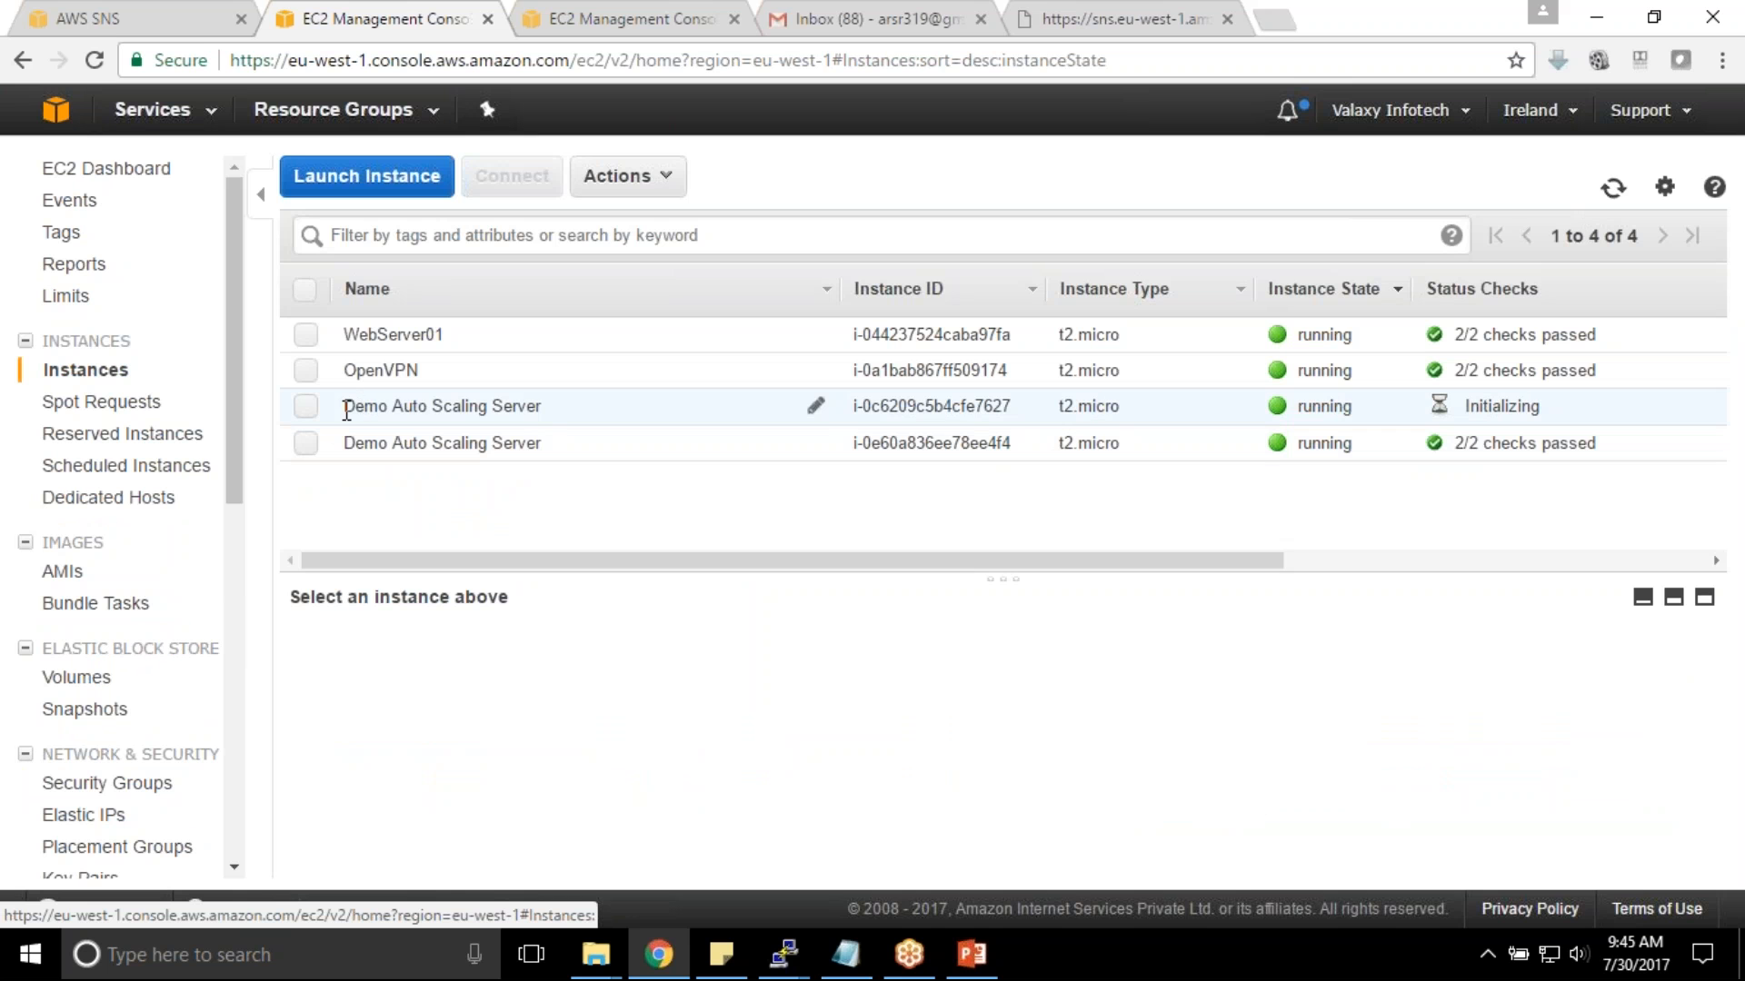
pyautogui.moveTo(349, 411); pyautogui.dragTo(542, 410)
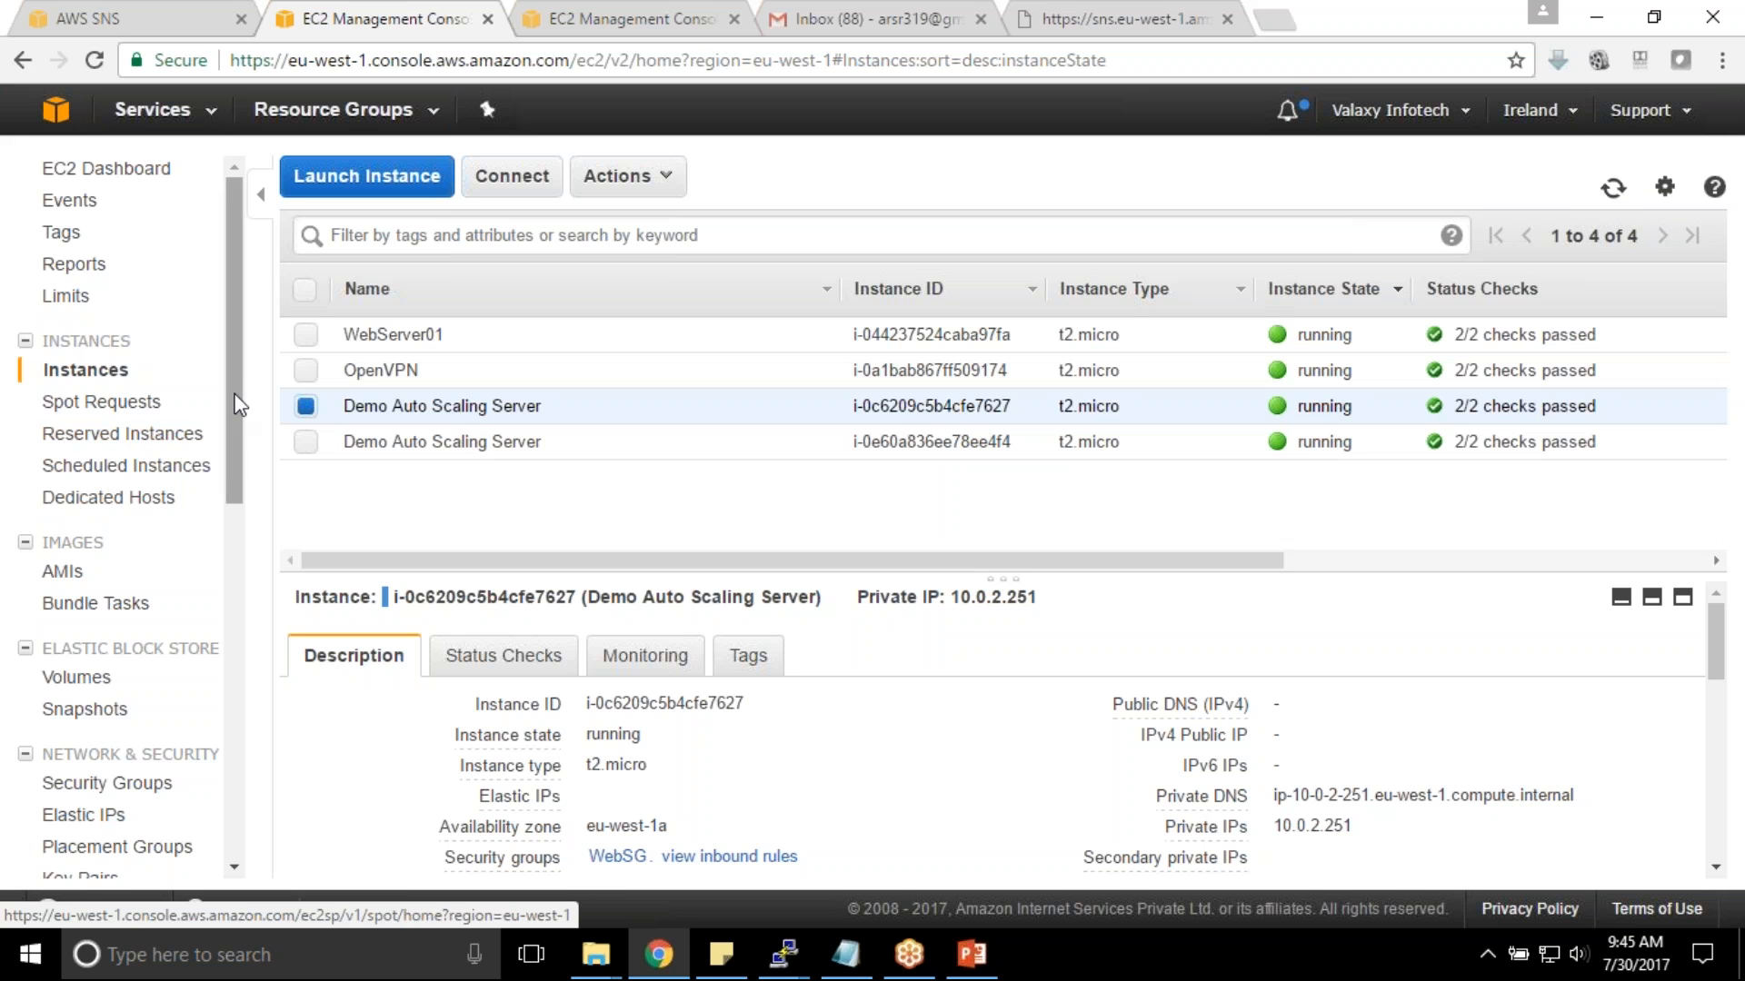
# Recheck DemoELB's registered instances, reading the status details of the second Demo Auto Scaling Server and WebServer01.
pyautogui.scroll(-2, 233, 465)
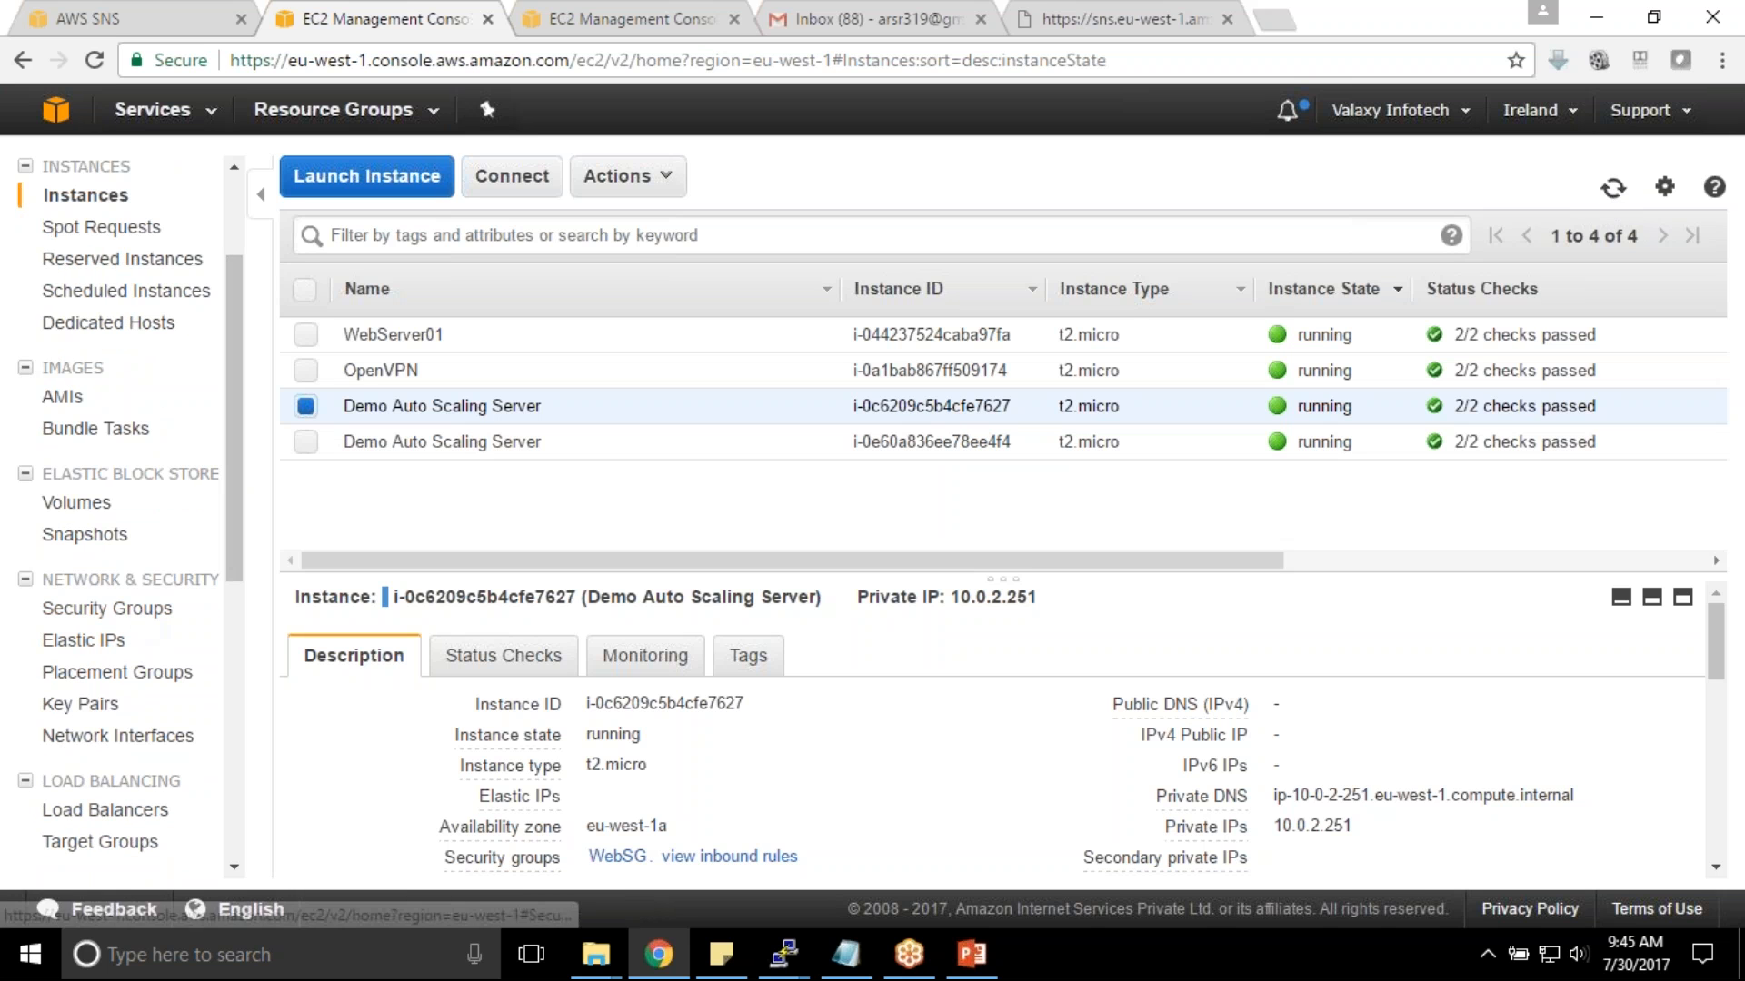
pyautogui.moveTo(240, 455); pyautogui.dragTo(233, 502)
pyautogui.click(140, 661)
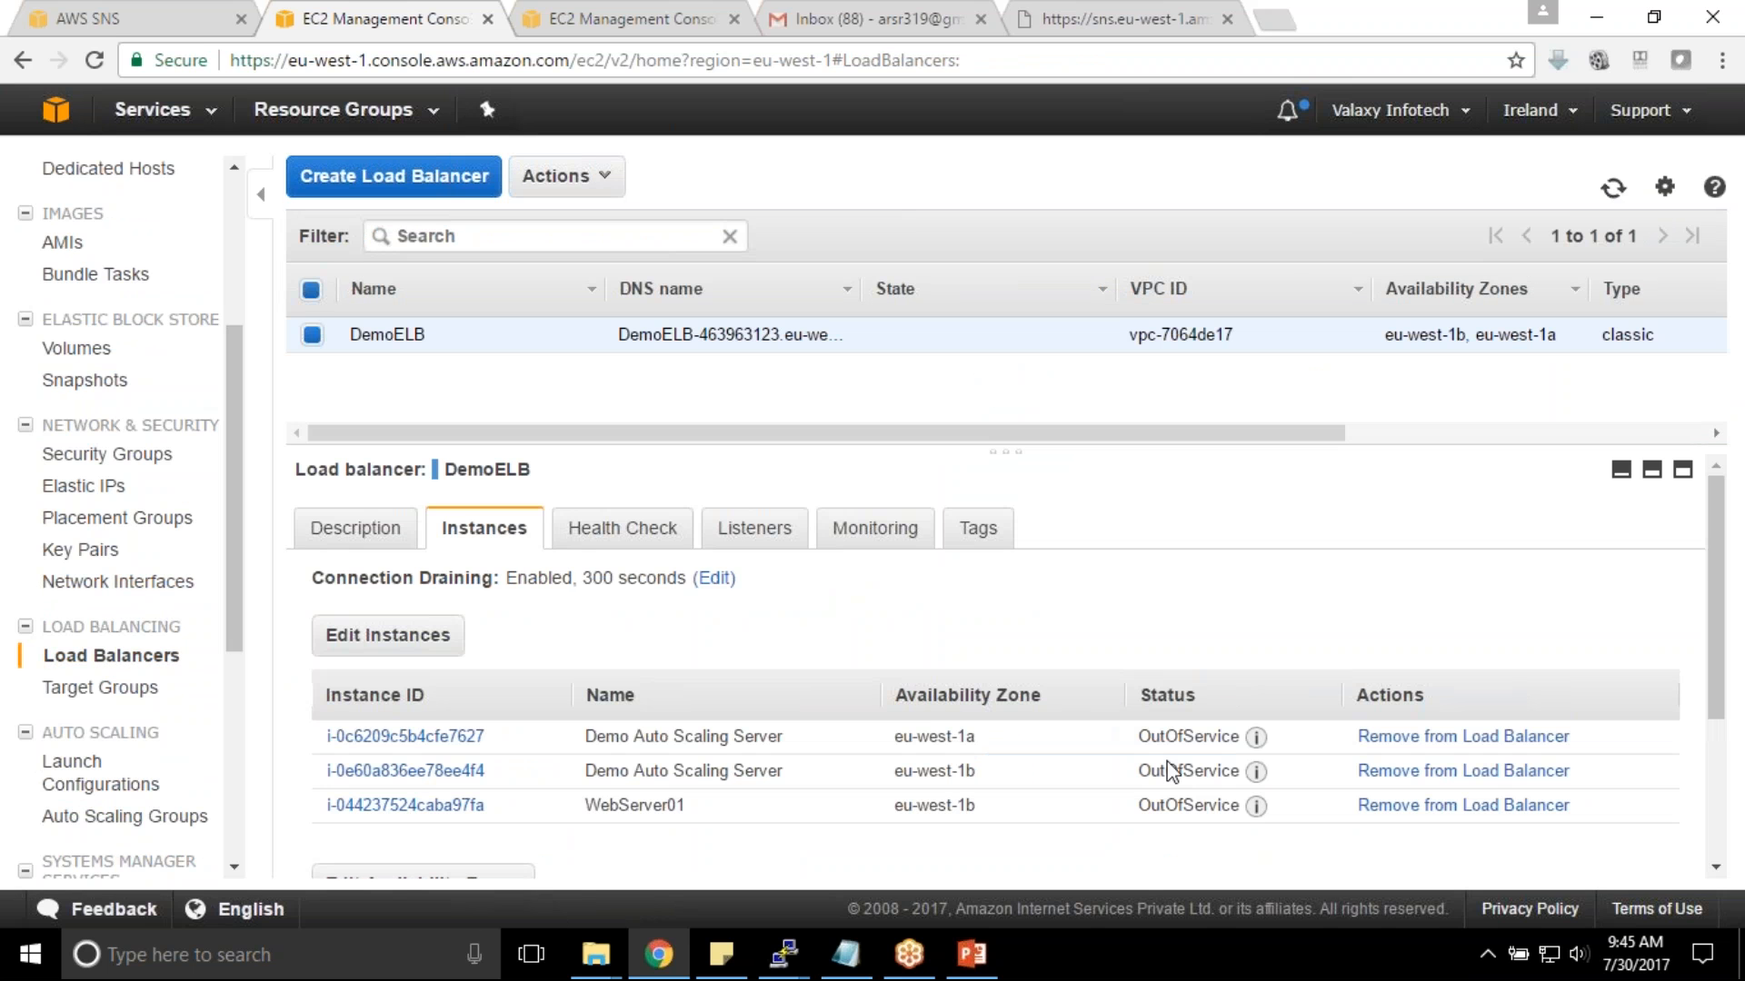
pyautogui.moveTo(1257, 772)
pyautogui.moveTo(1255, 806)
pyautogui.moveTo(248, 379); pyautogui.dragTo(245, 250)
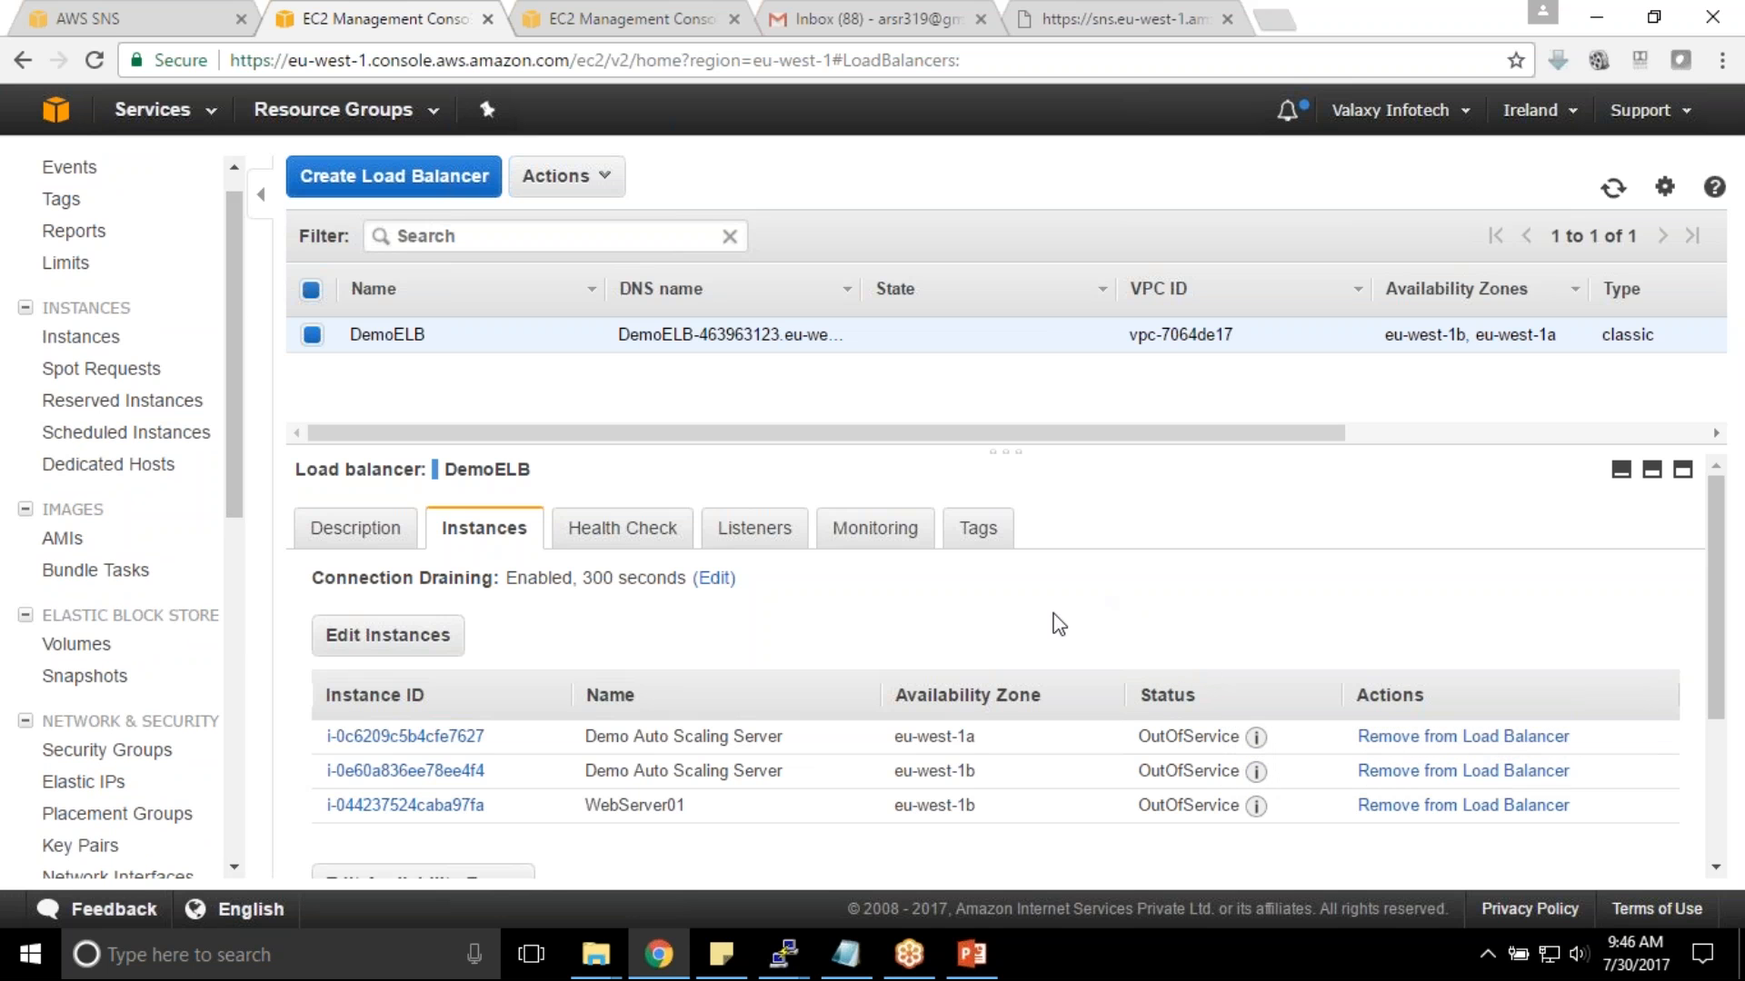
# Edit DemoELB's health check to a 10-second interval and a healthy threshold of 5, and save it.
pyautogui.click(601, 534)
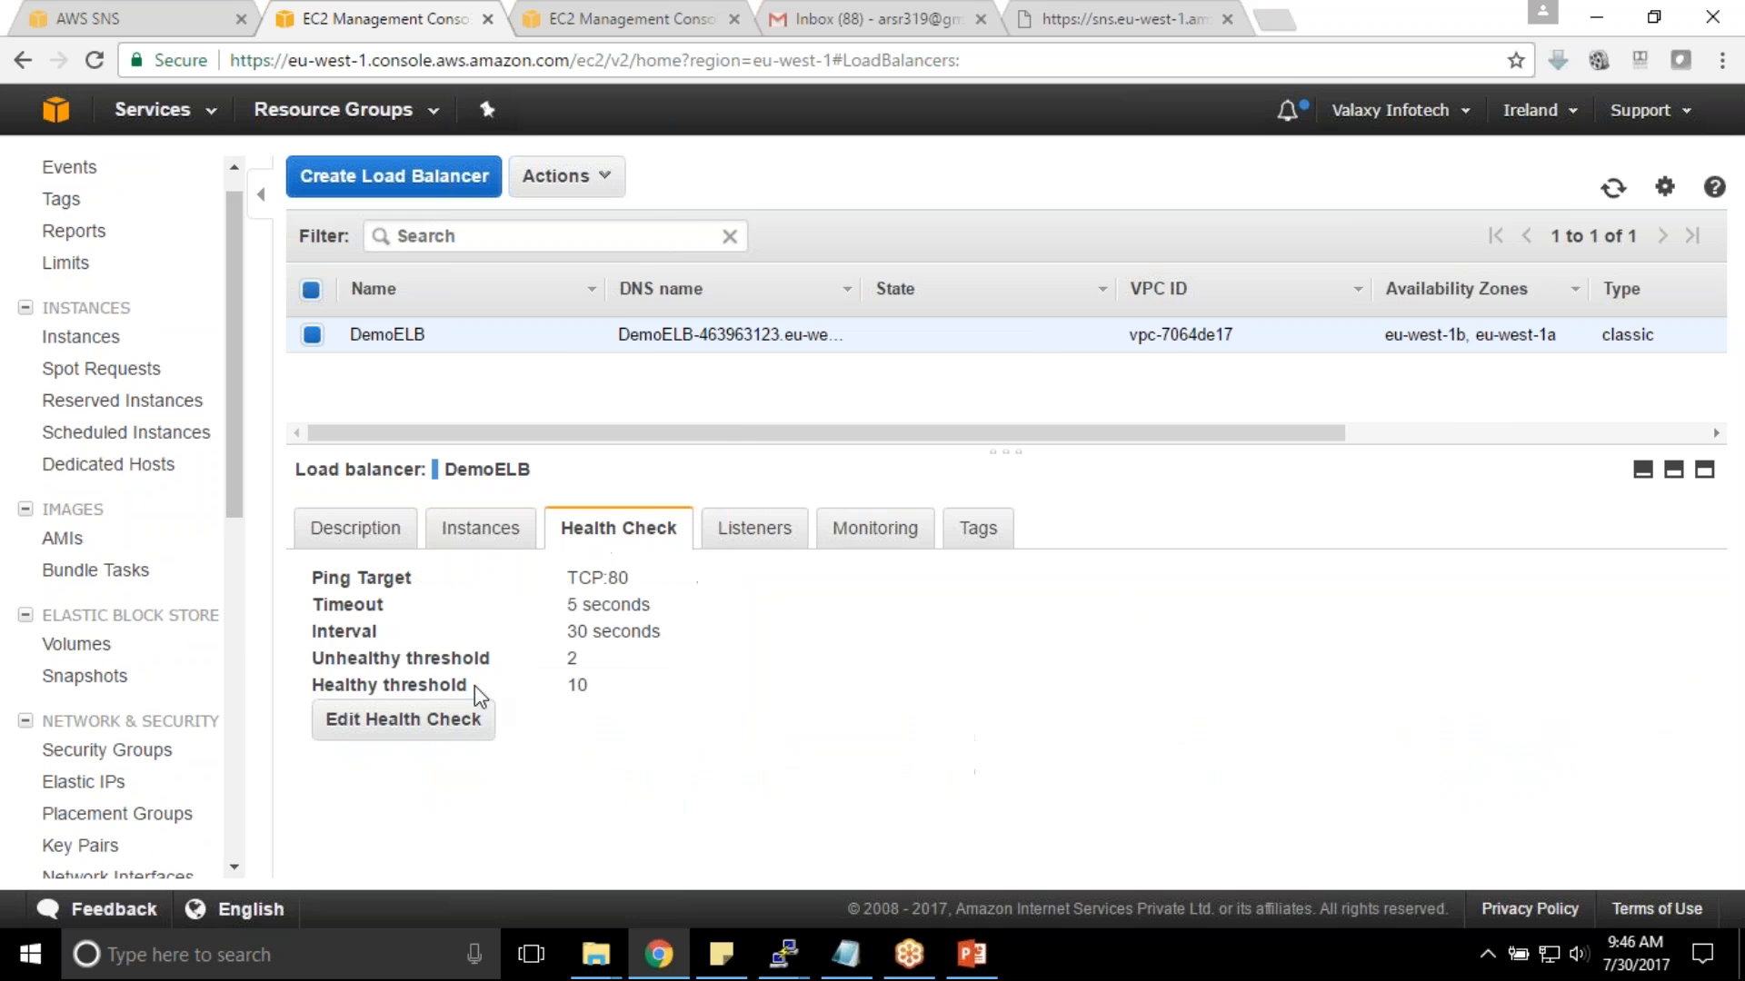
pyautogui.click(467, 719)
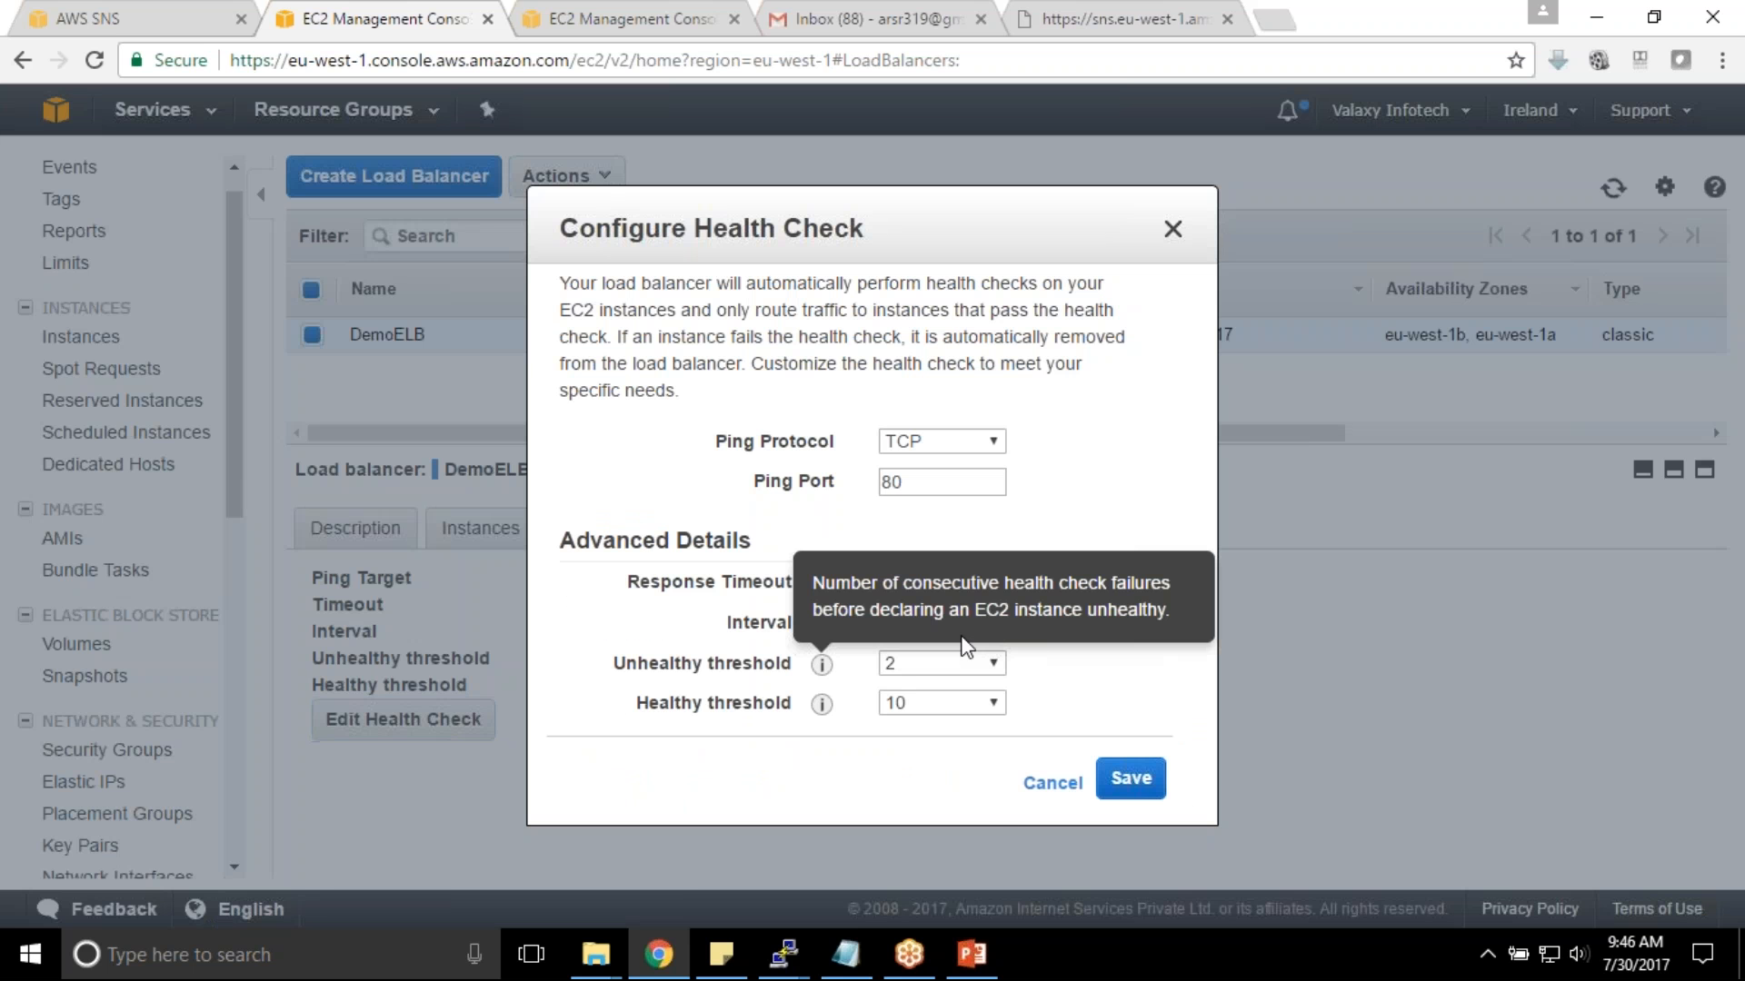
pyautogui.click(941, 705)
pyautogui.click(916, 618)
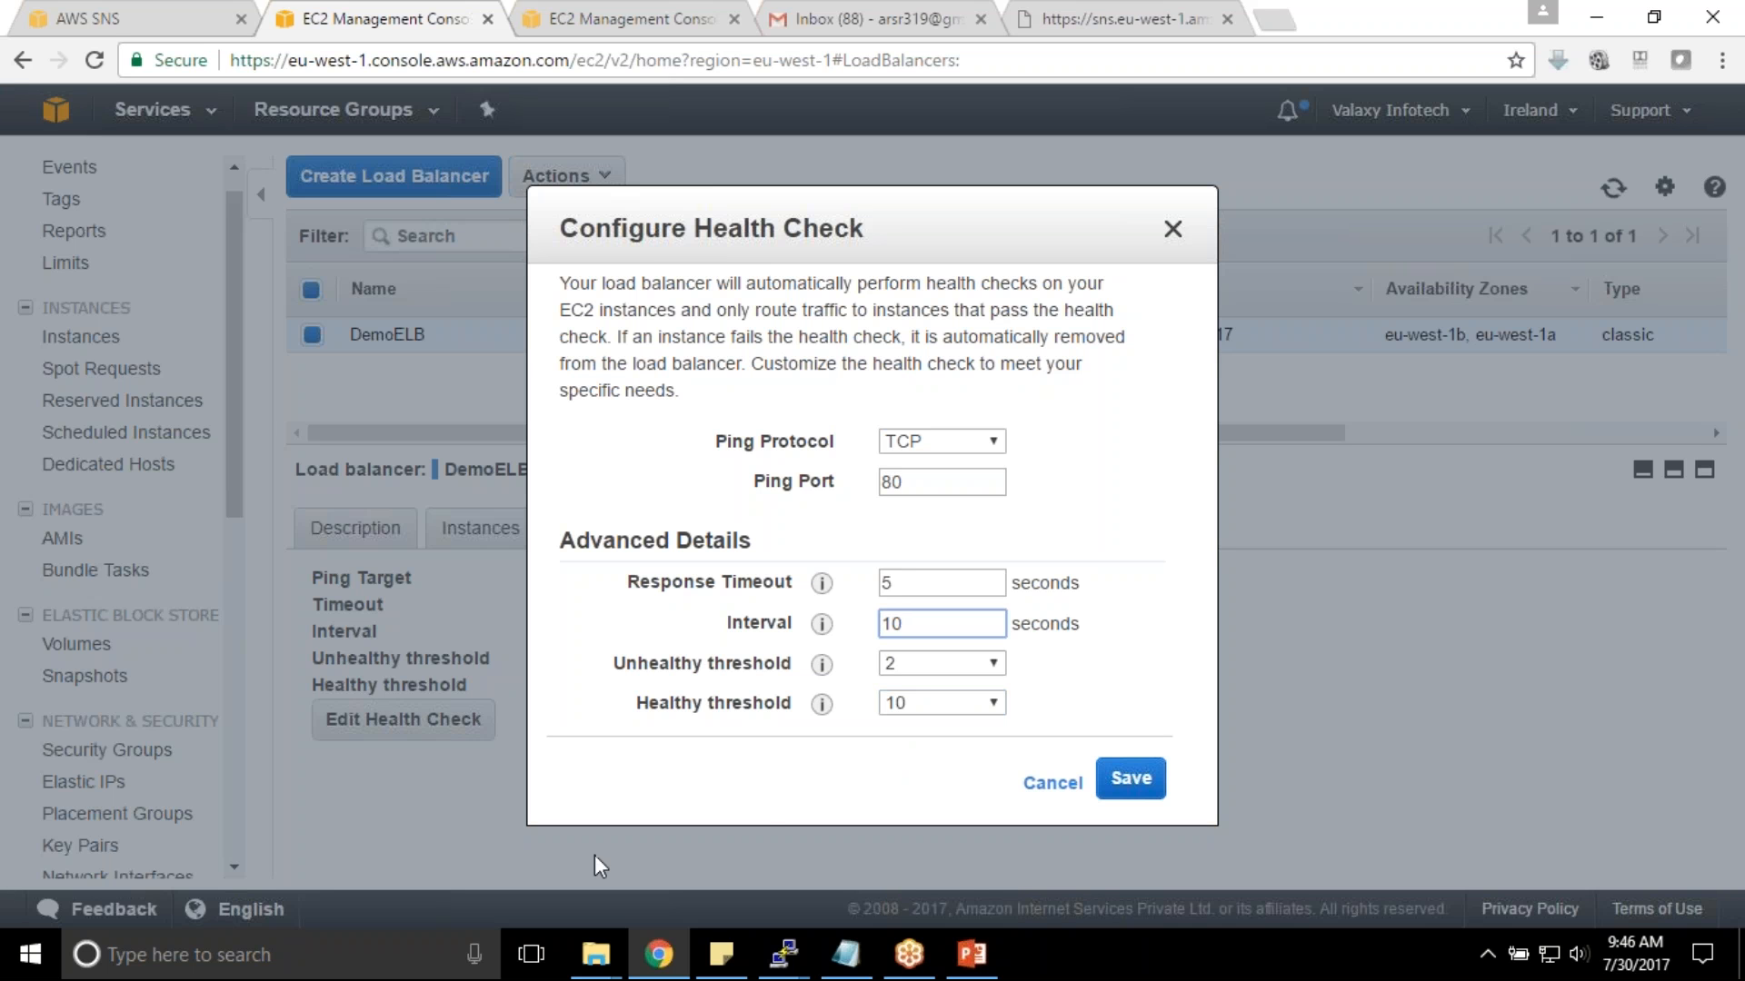
pyautogui.write('10')
pyautogui.click(917, 704)
pyautogui.click(909, 796)
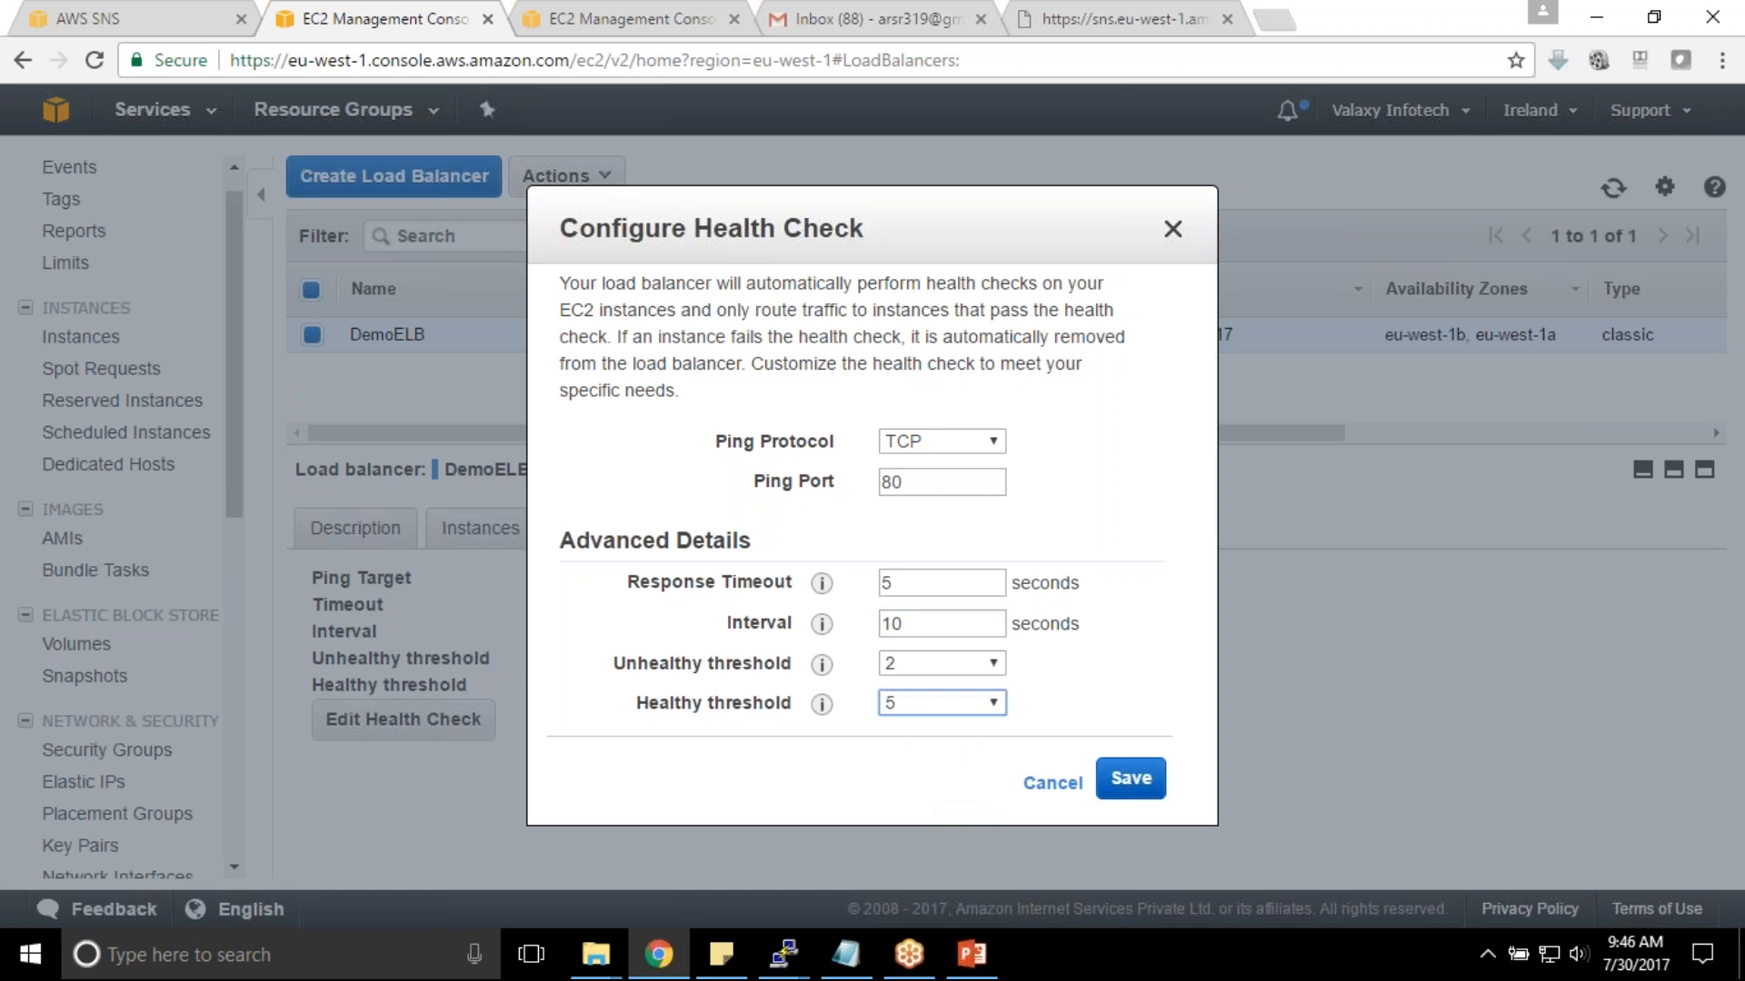
pyautogui.click(1130, 778)
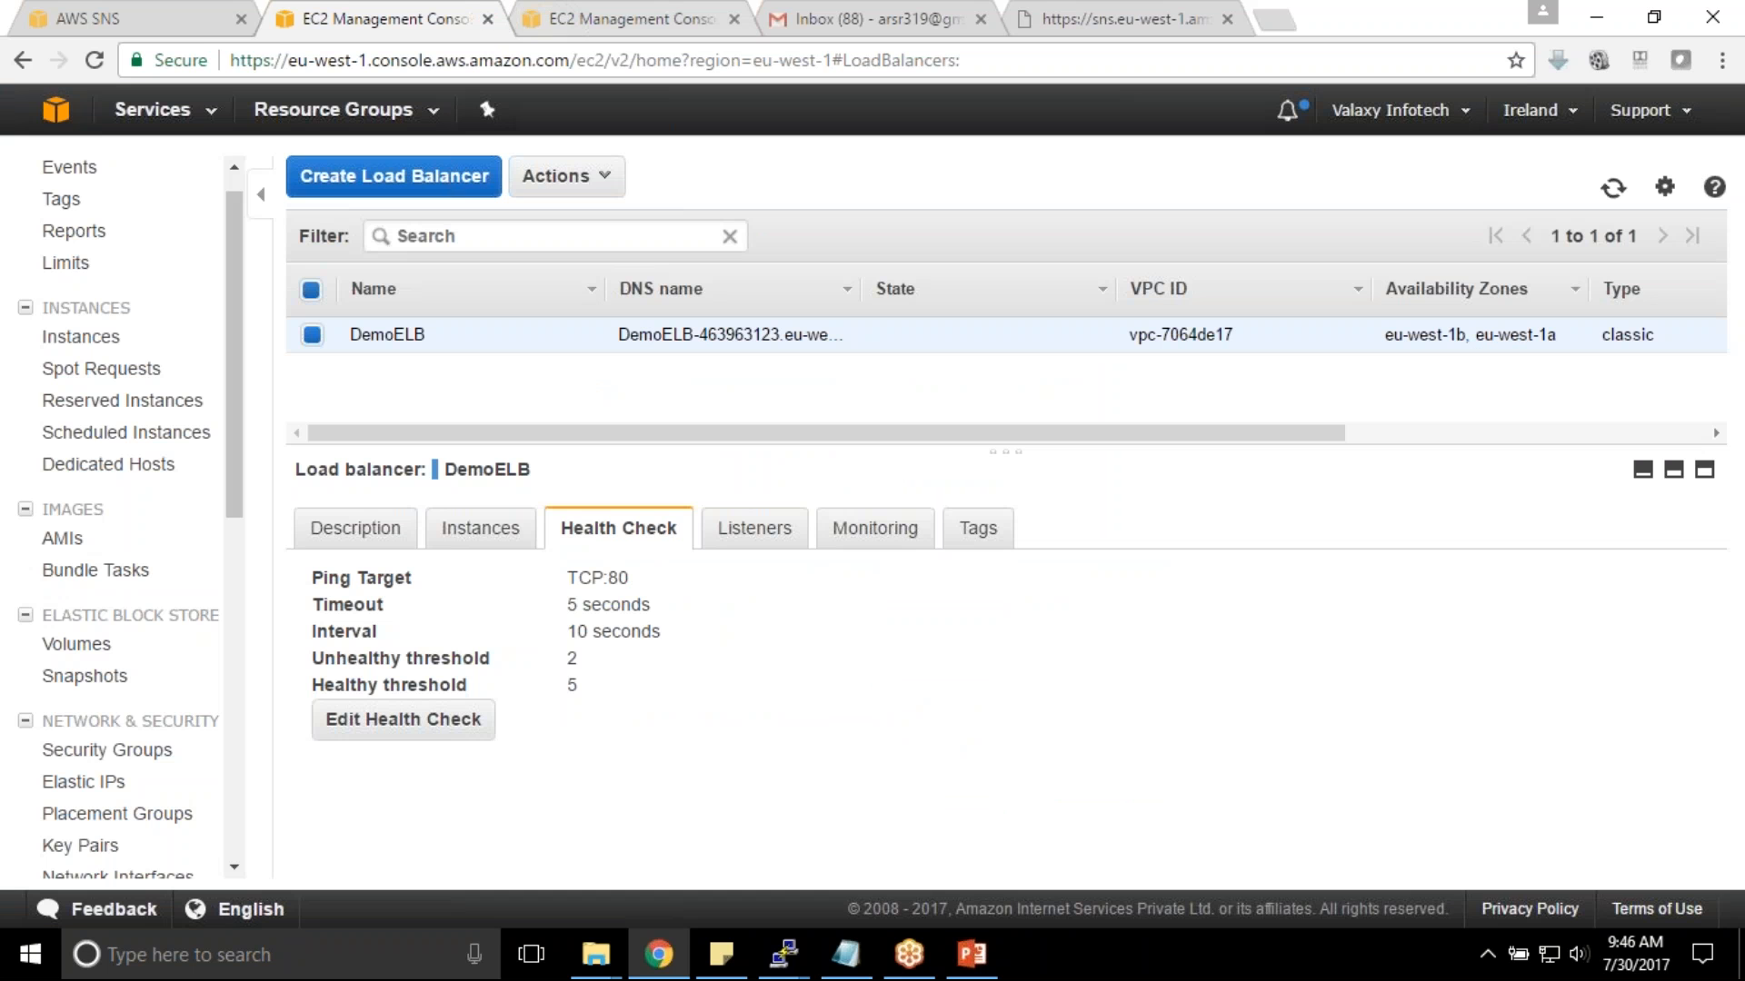
# Check DemoELB's instance statuses and examine the Healthy Hosts graph in its CloudWatch metrics.
pyautogui.click(462, 525)
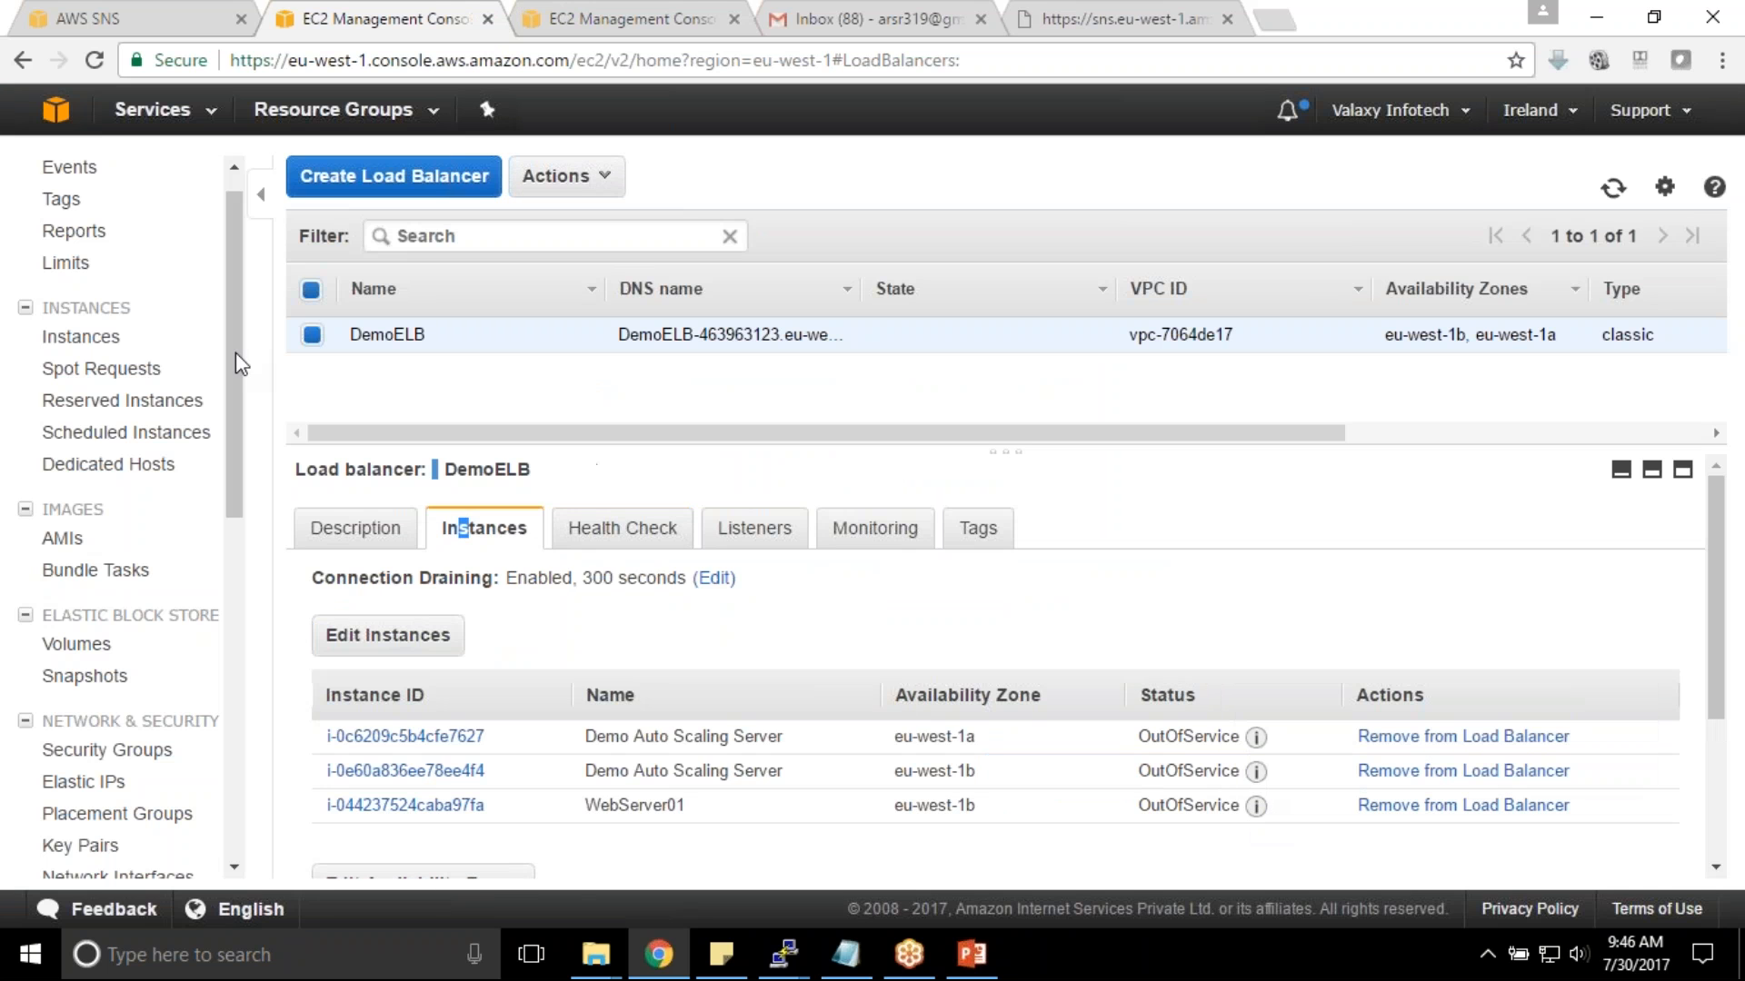
pyautogui.click(874, 529)
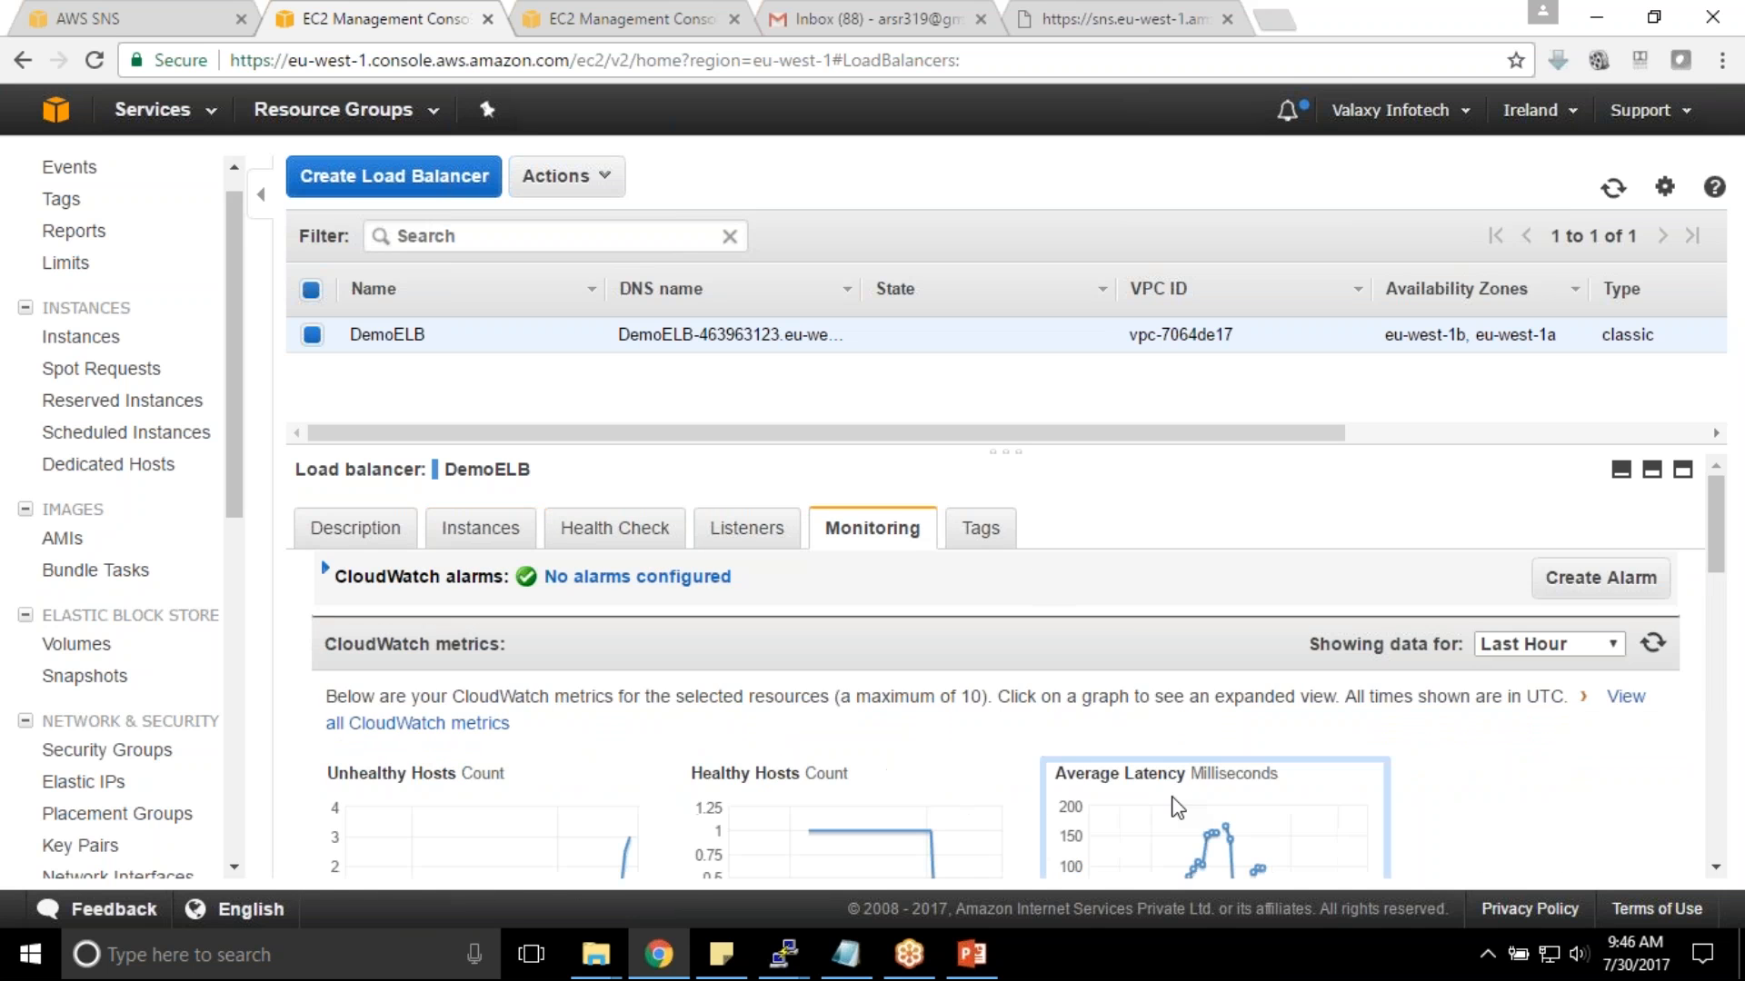
pyautogui.scroll(-3, 1445, 799)
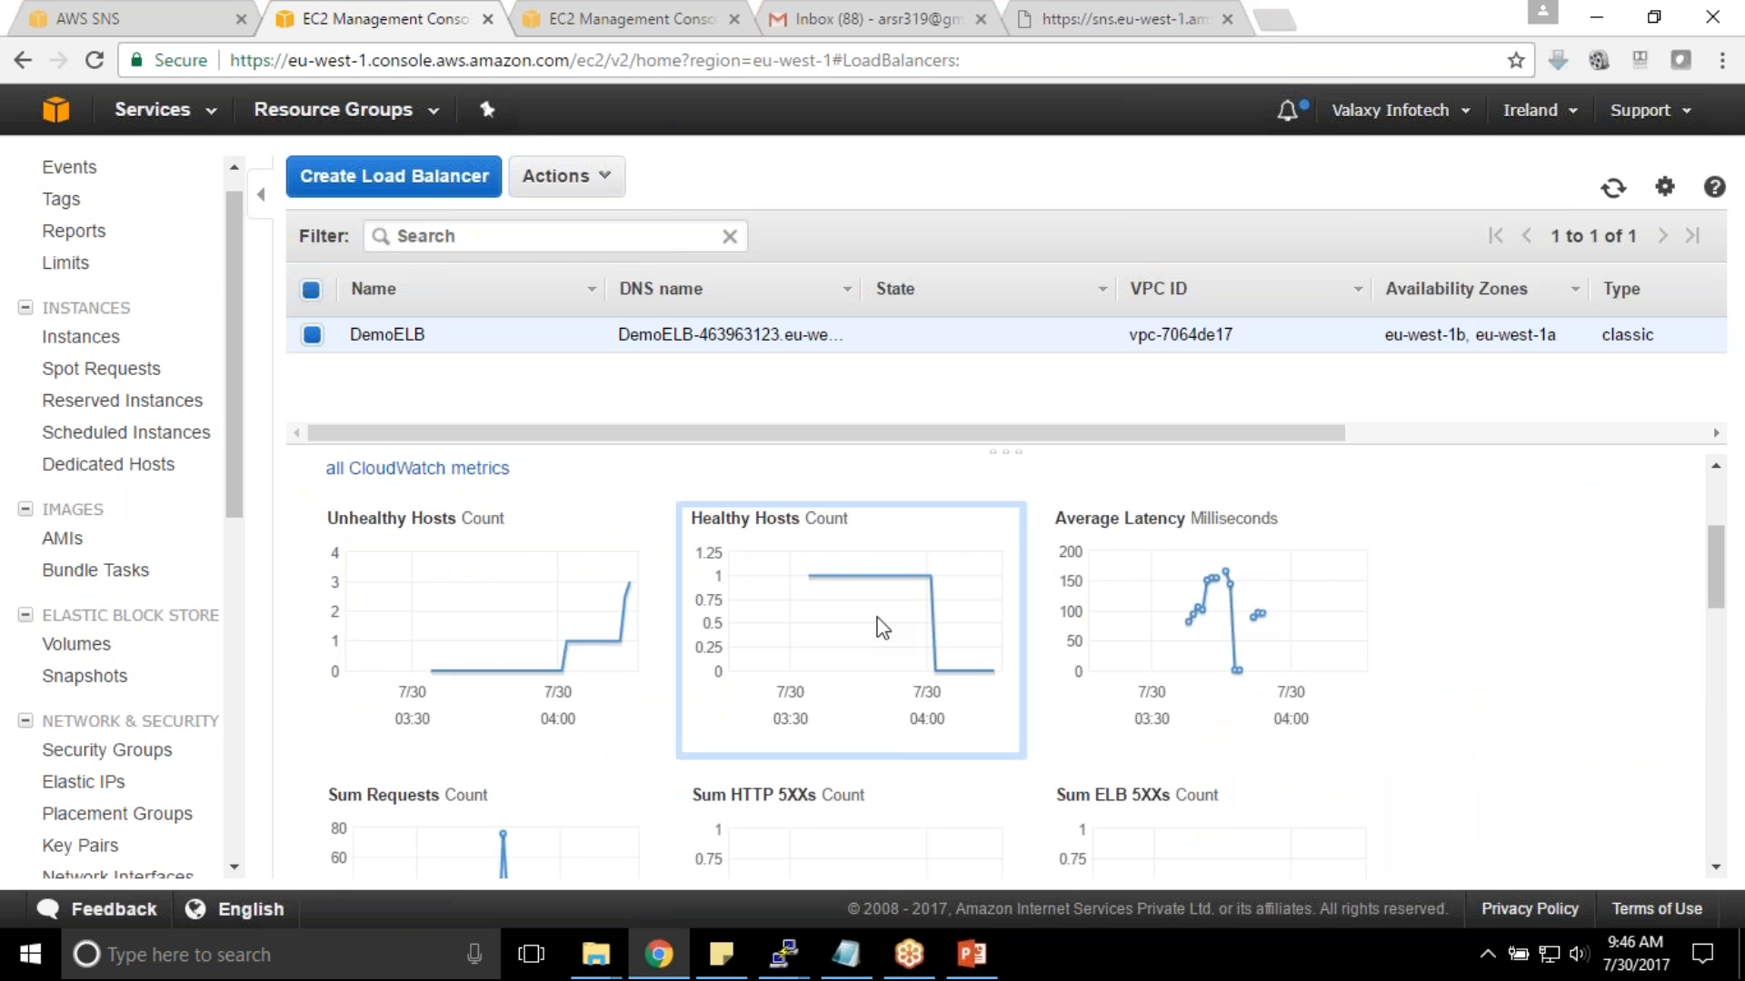
pyautogui.click(758, 598)
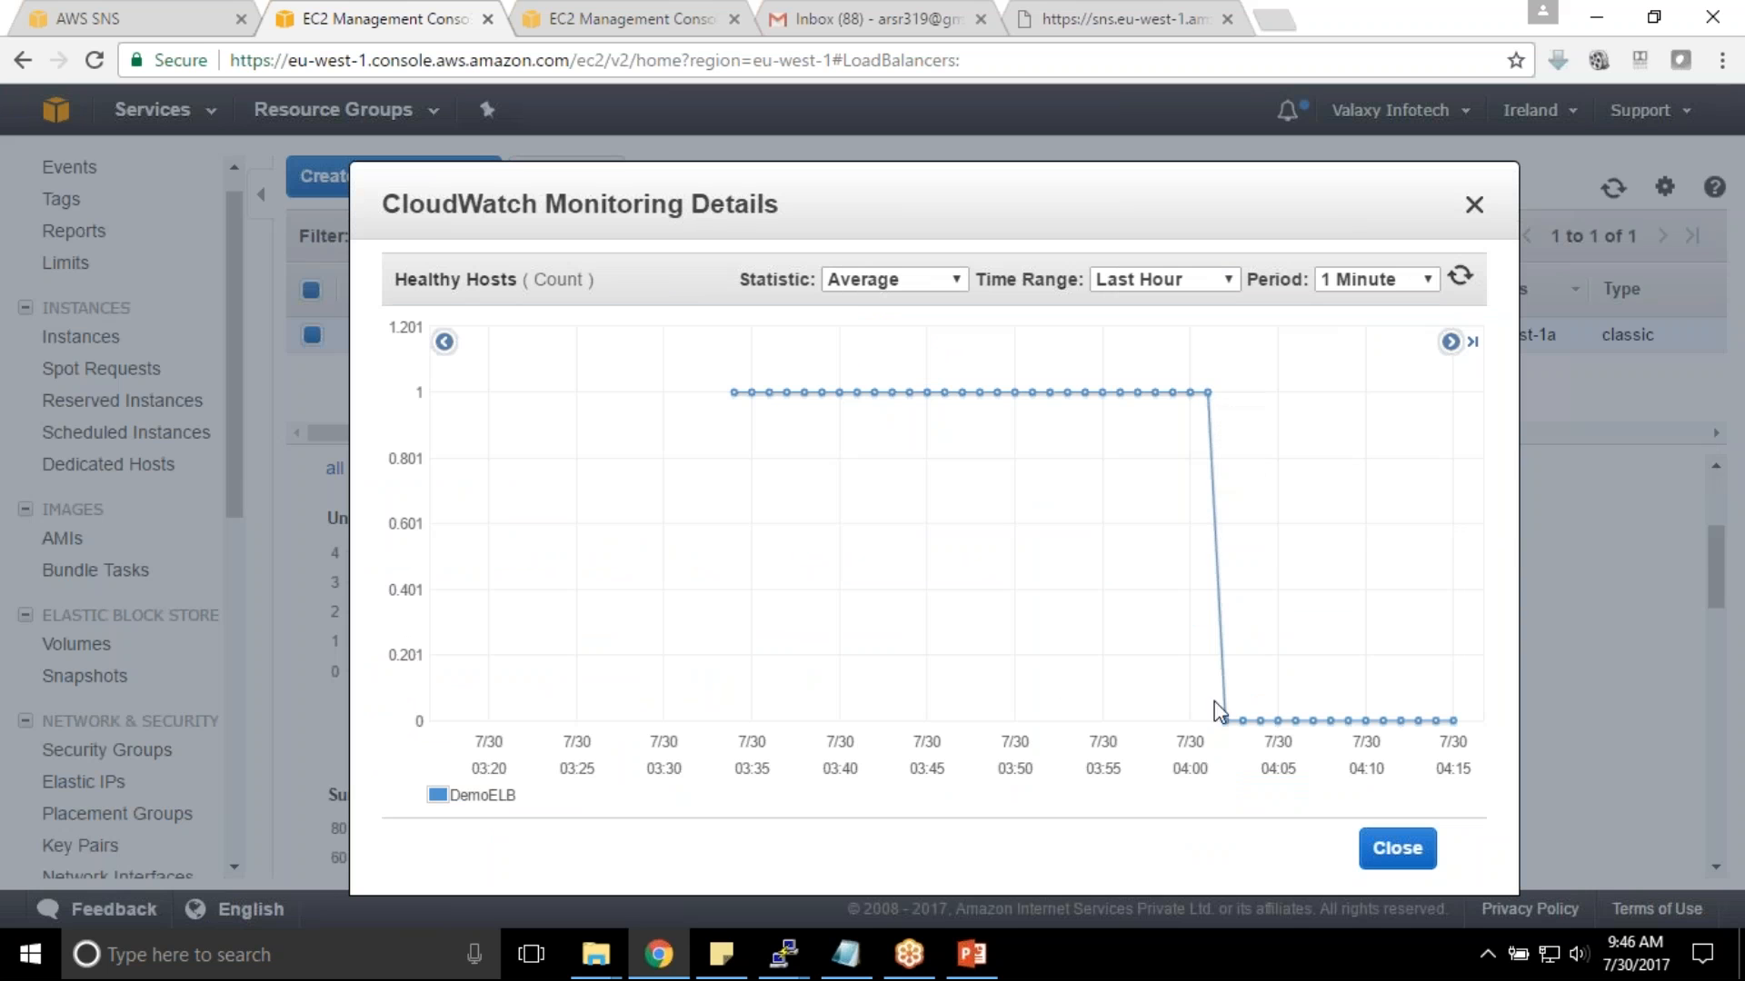
pyautogui.moveTo(1227, 719)
pyautogui.moveTo(1208, 397)
pyautogui.click(1474, 205)
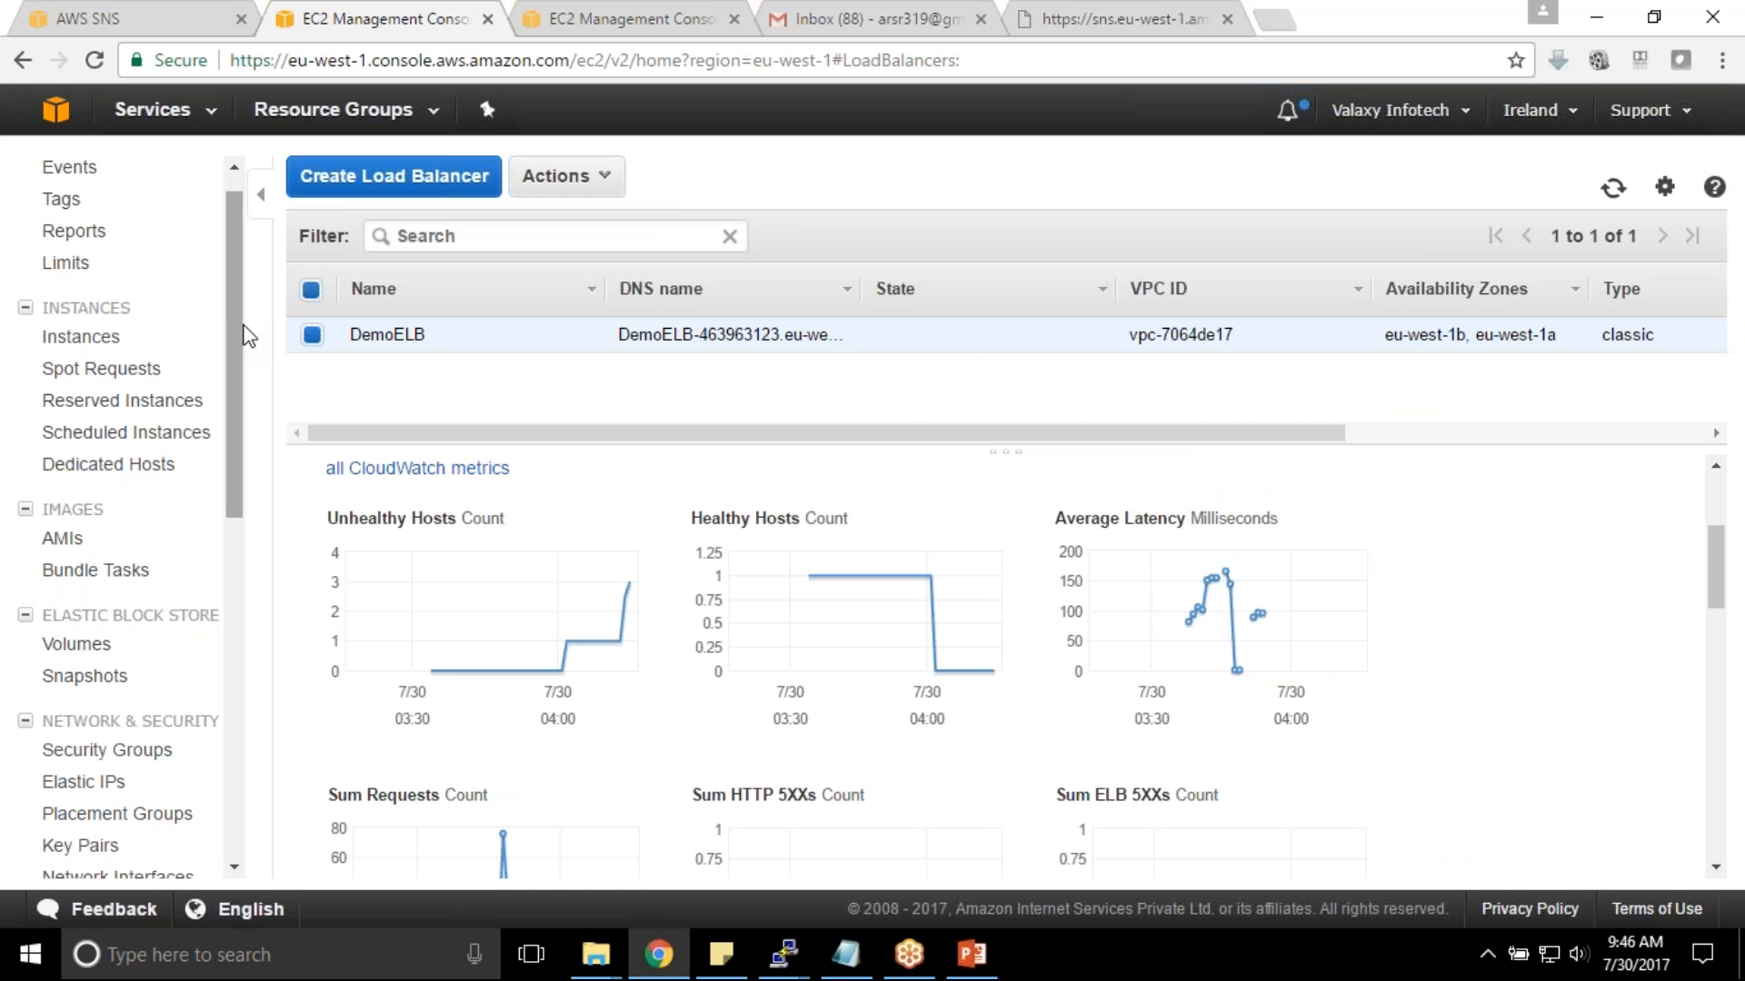
# Go back to the EC2 instance list to review the status checks of the servers.
pyautogui.scroll(1, 233, 319)
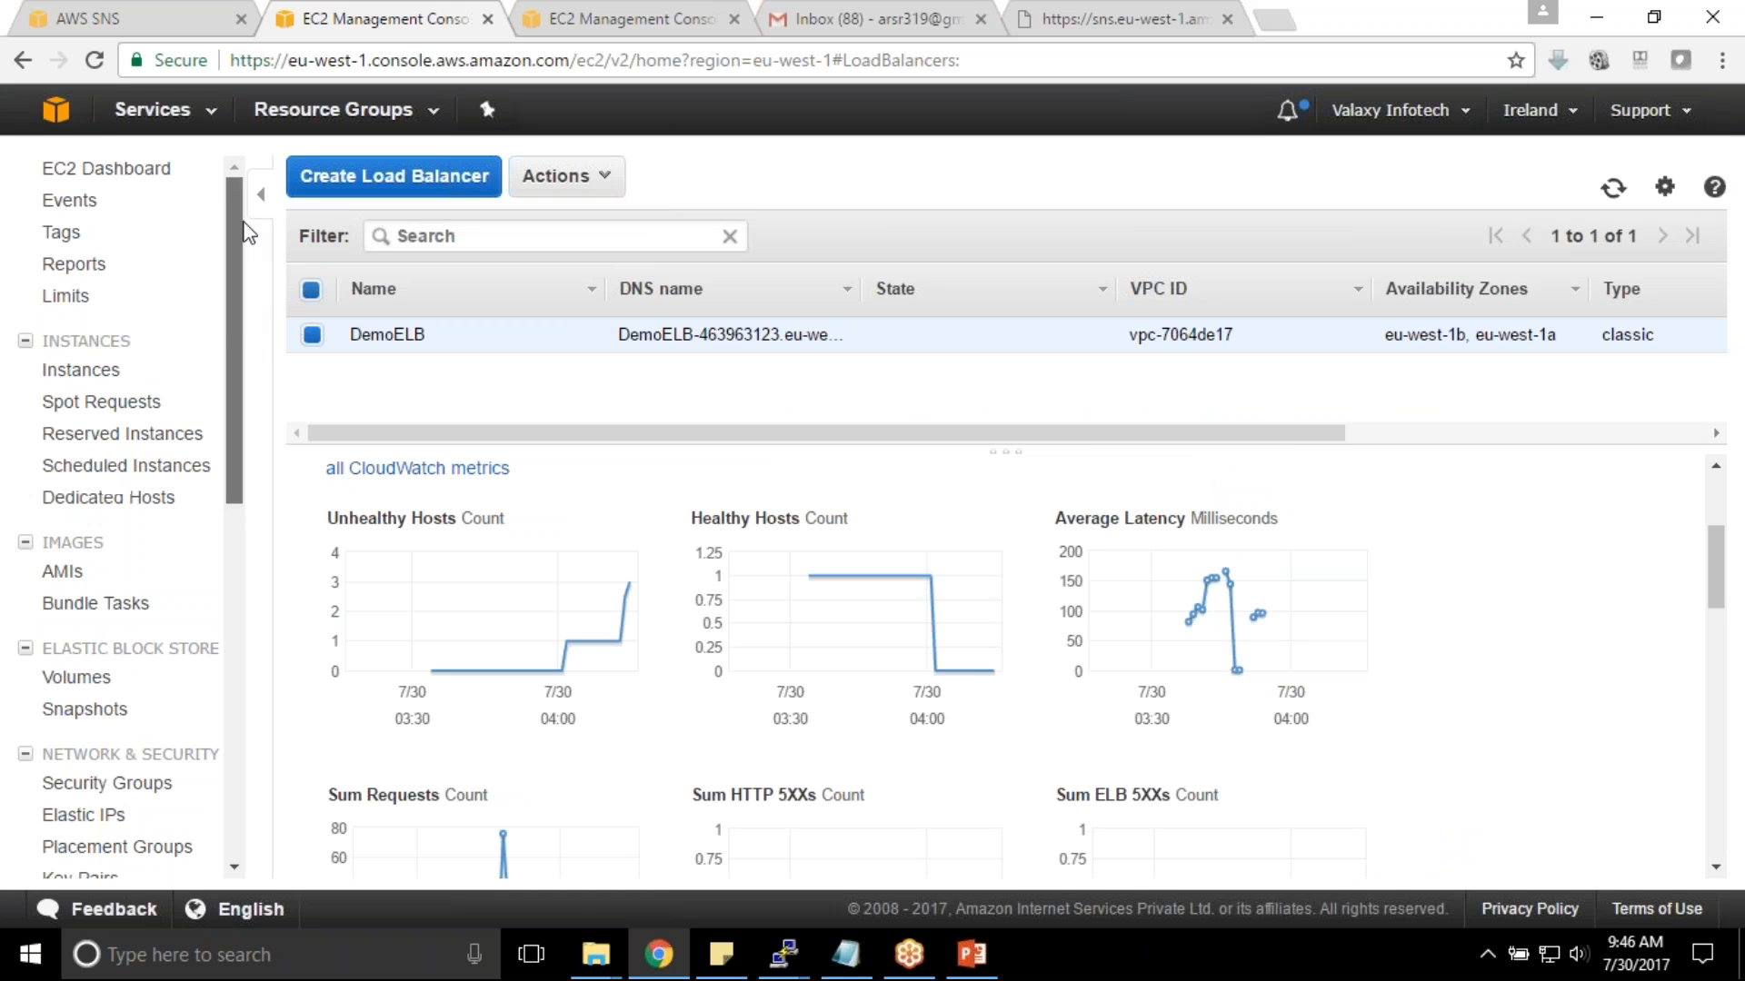
pyautogui.click(146, 373)
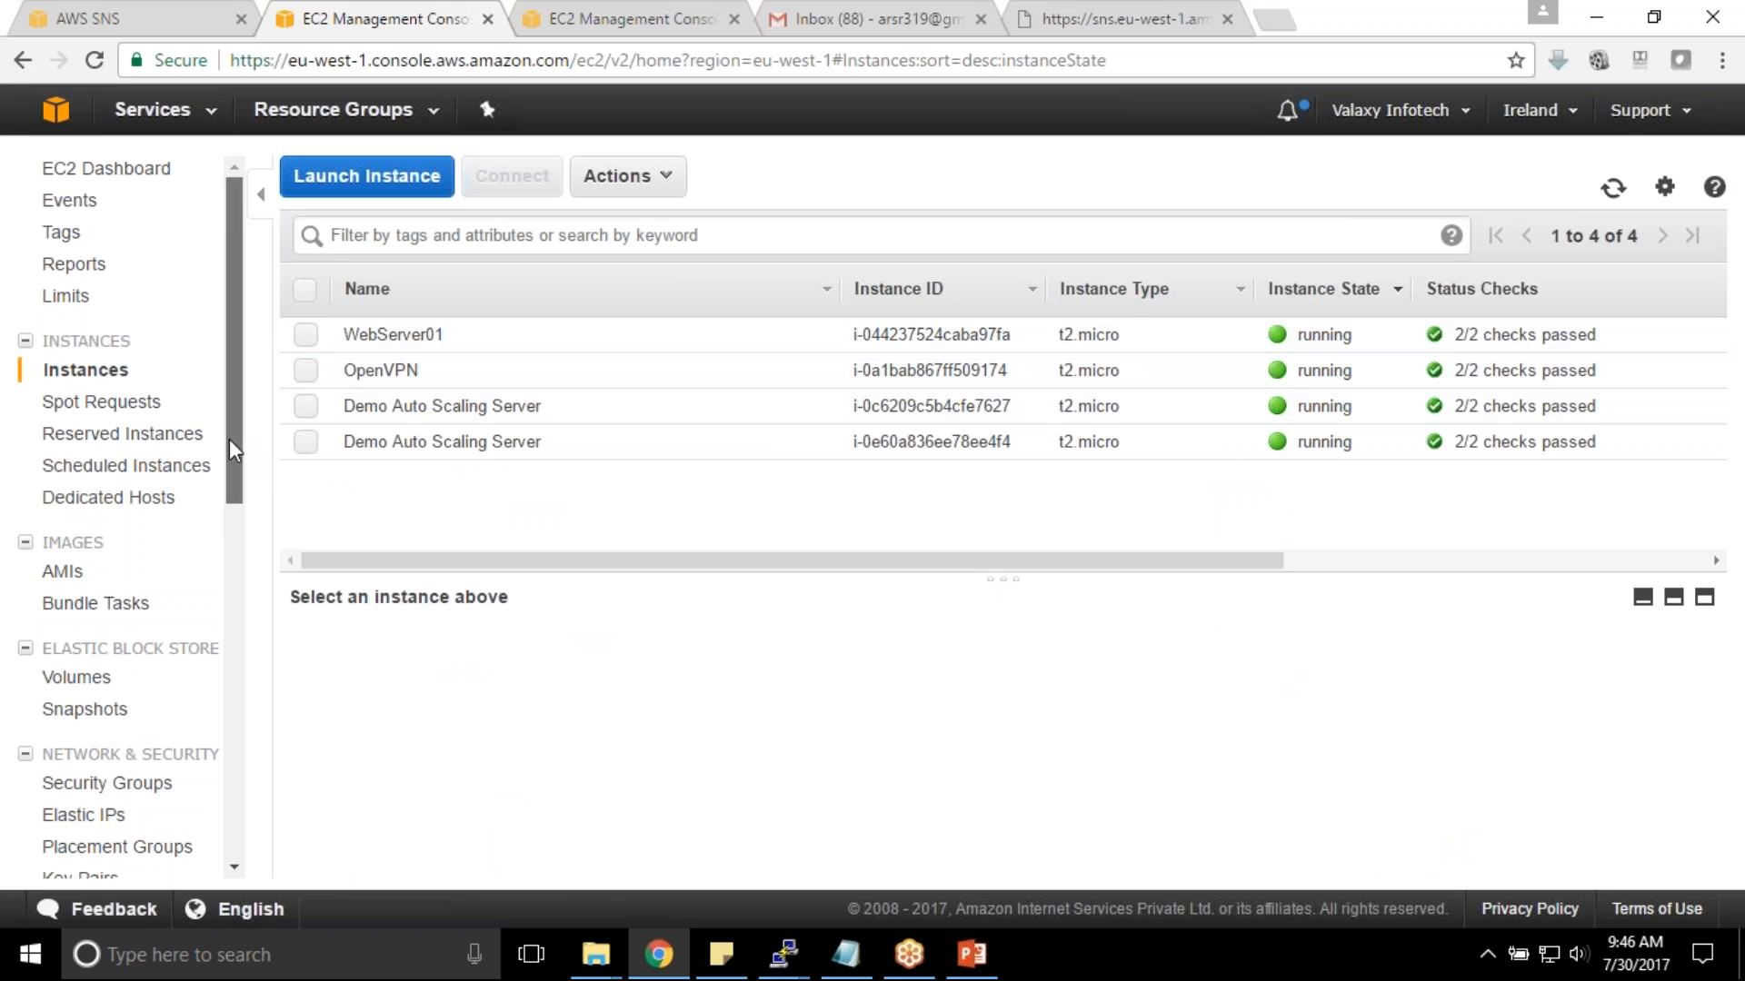
pyautogui.moveTo(229, 439); pyautogui.dragTo(233, 519)
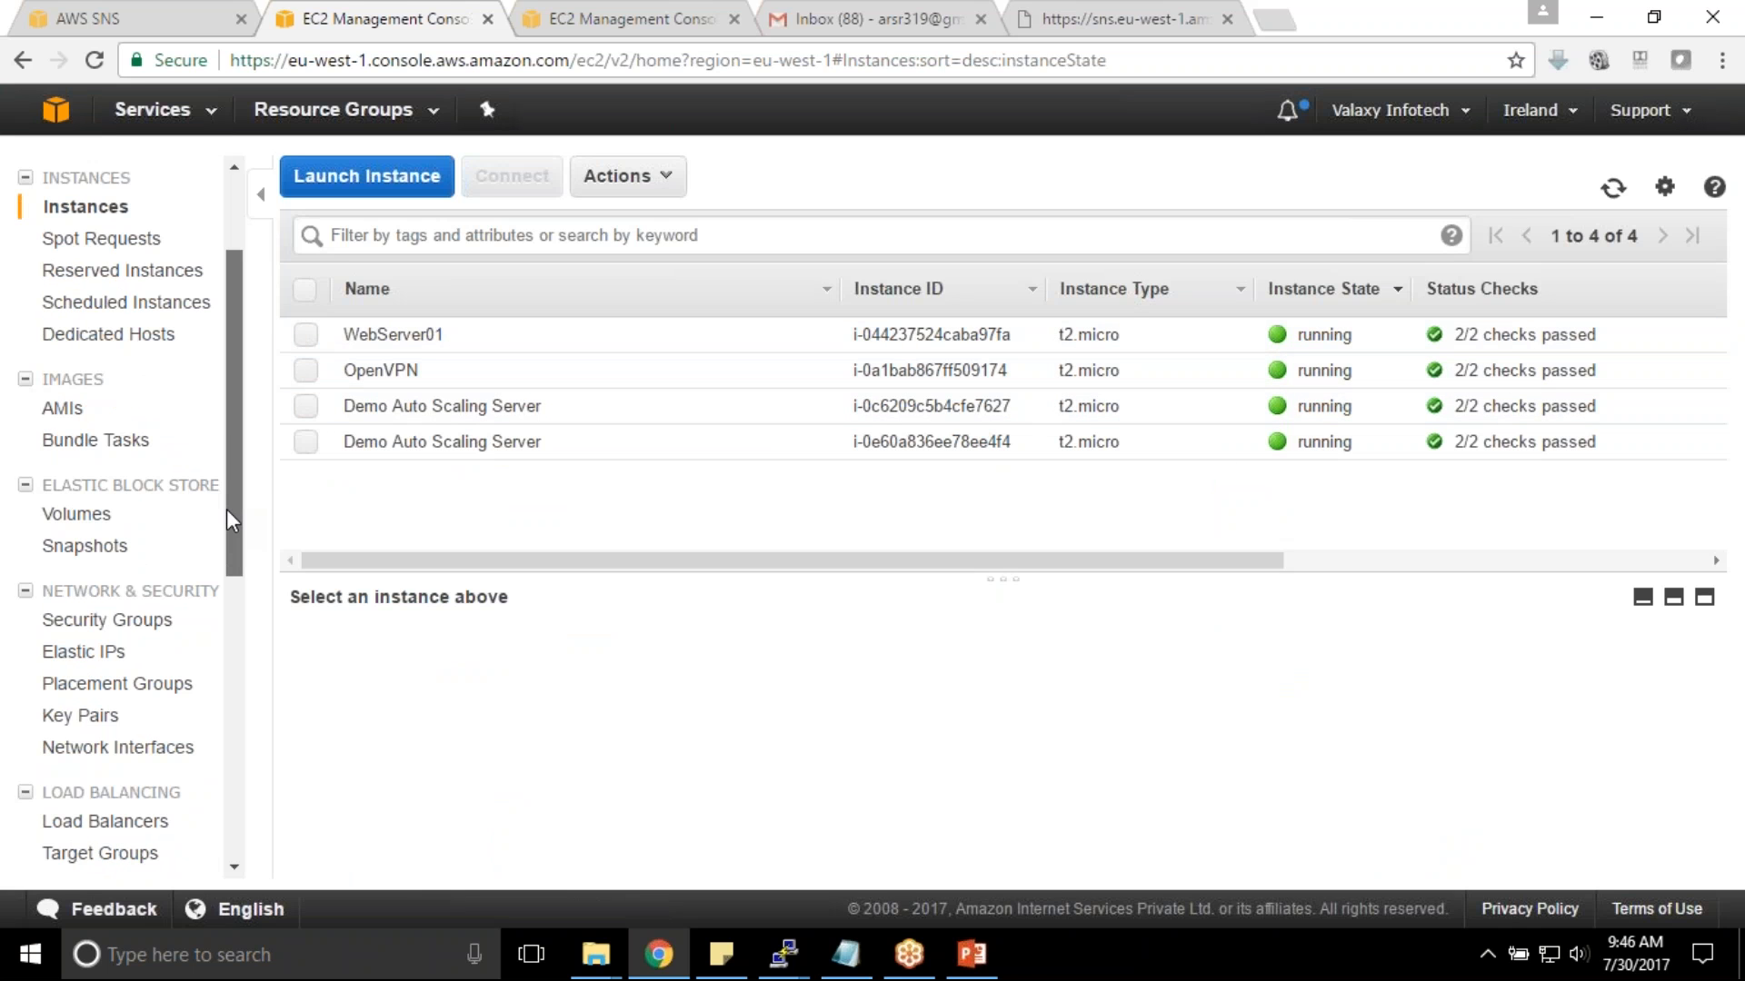
# Recheck the statuses of DemoELB's registered instances and read the status details of WebServer01.
pyautogui.moveTo(226, 509); pyautogui.dragTo(226, 563)
pyautogui.click(146, 703)
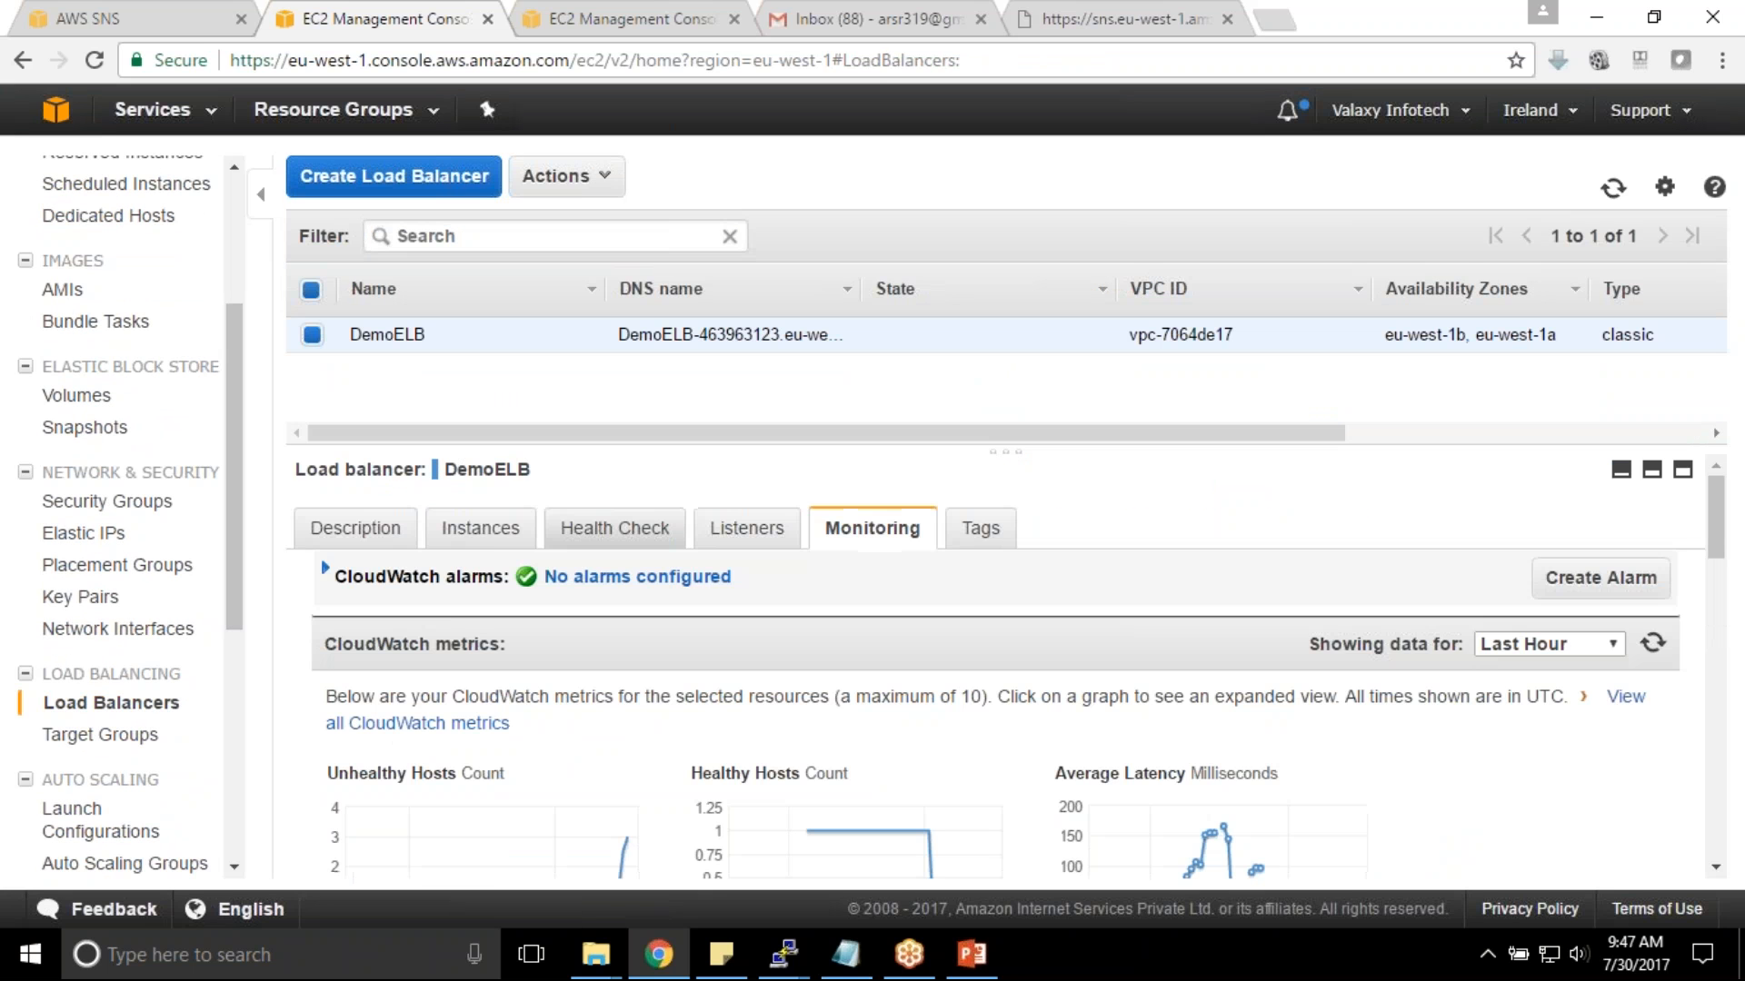
pyautogui.click(582, 527)
pyautogui.click(491, 531)
pyautogui.moveTo(1256, 806)
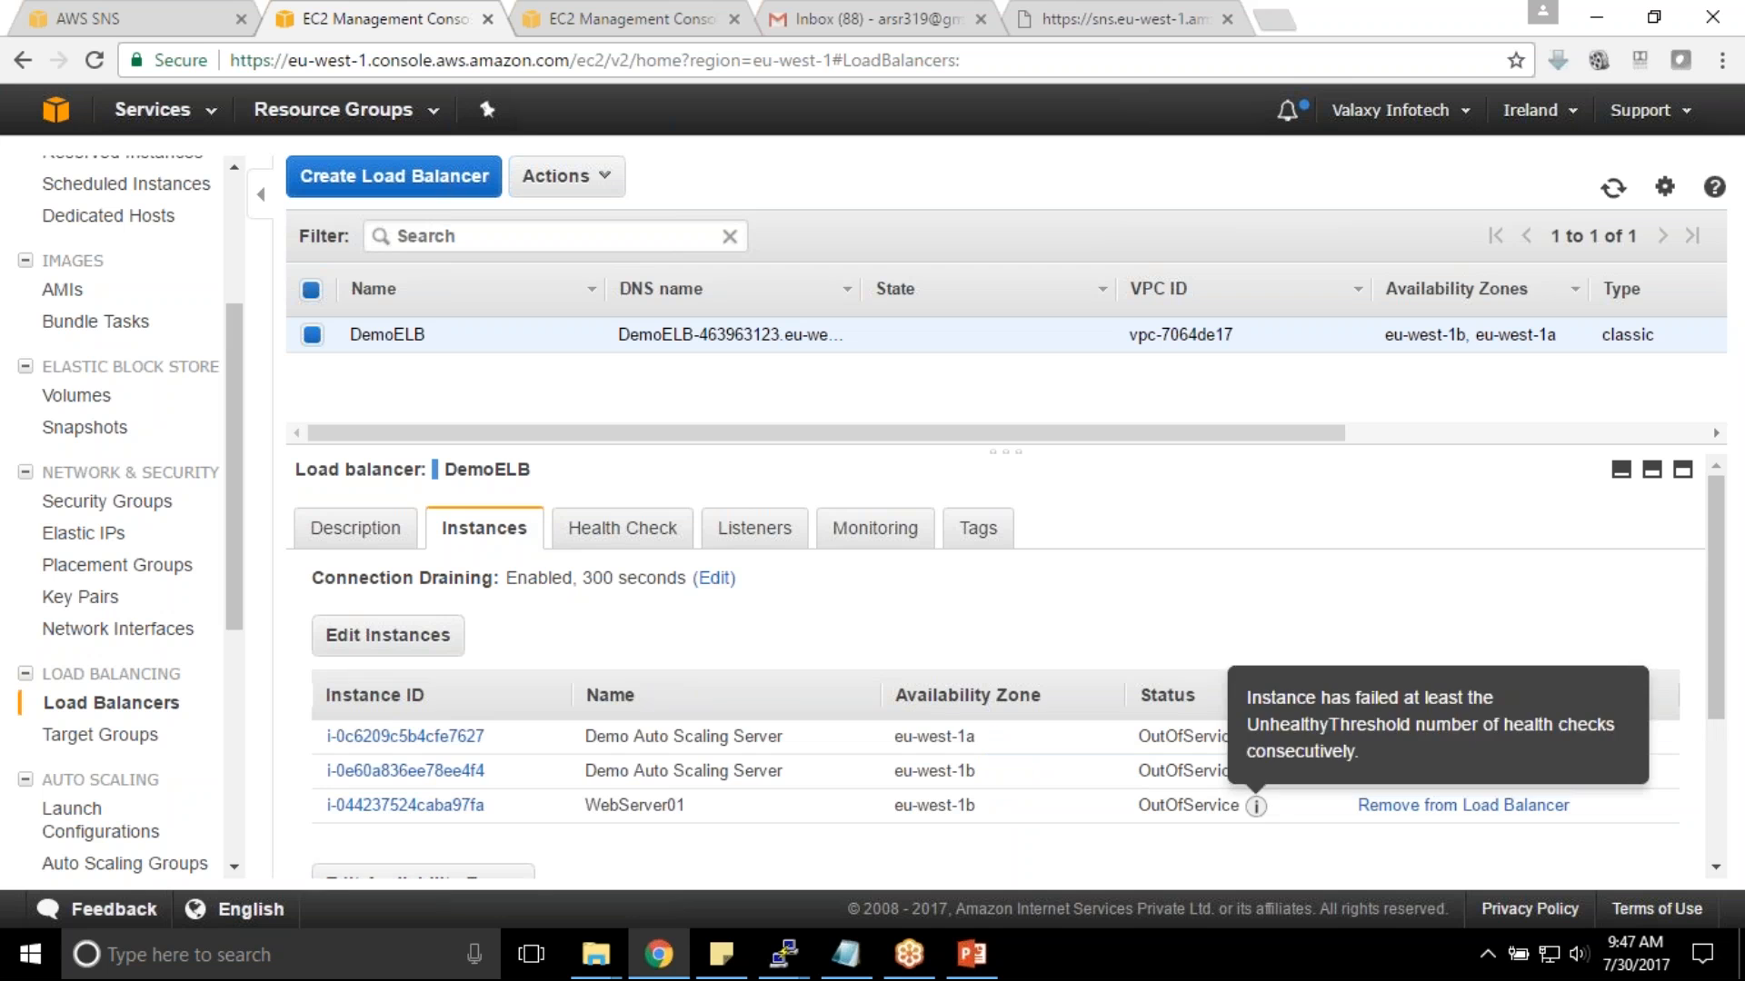
# Open WebServer01's details in the EC2 instance list and highlight its IPv4 public IP.
pyautogui.scroll(3, 227, 263)
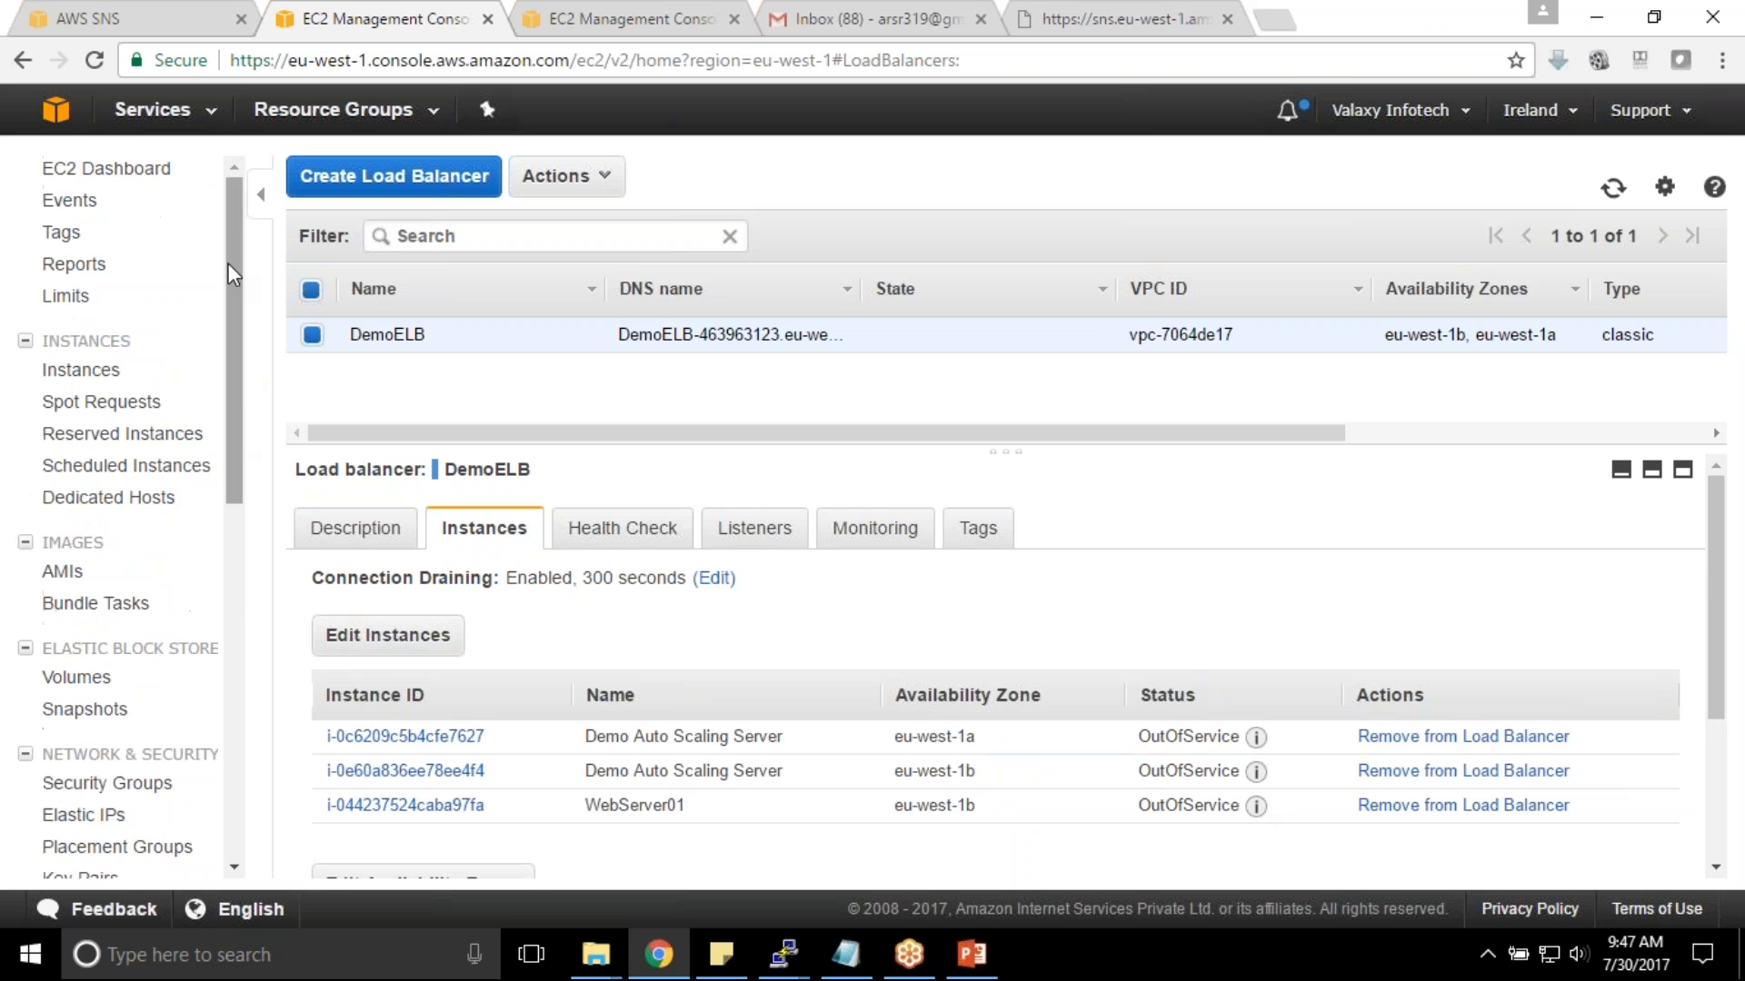
pyautogui.click(80, 370)
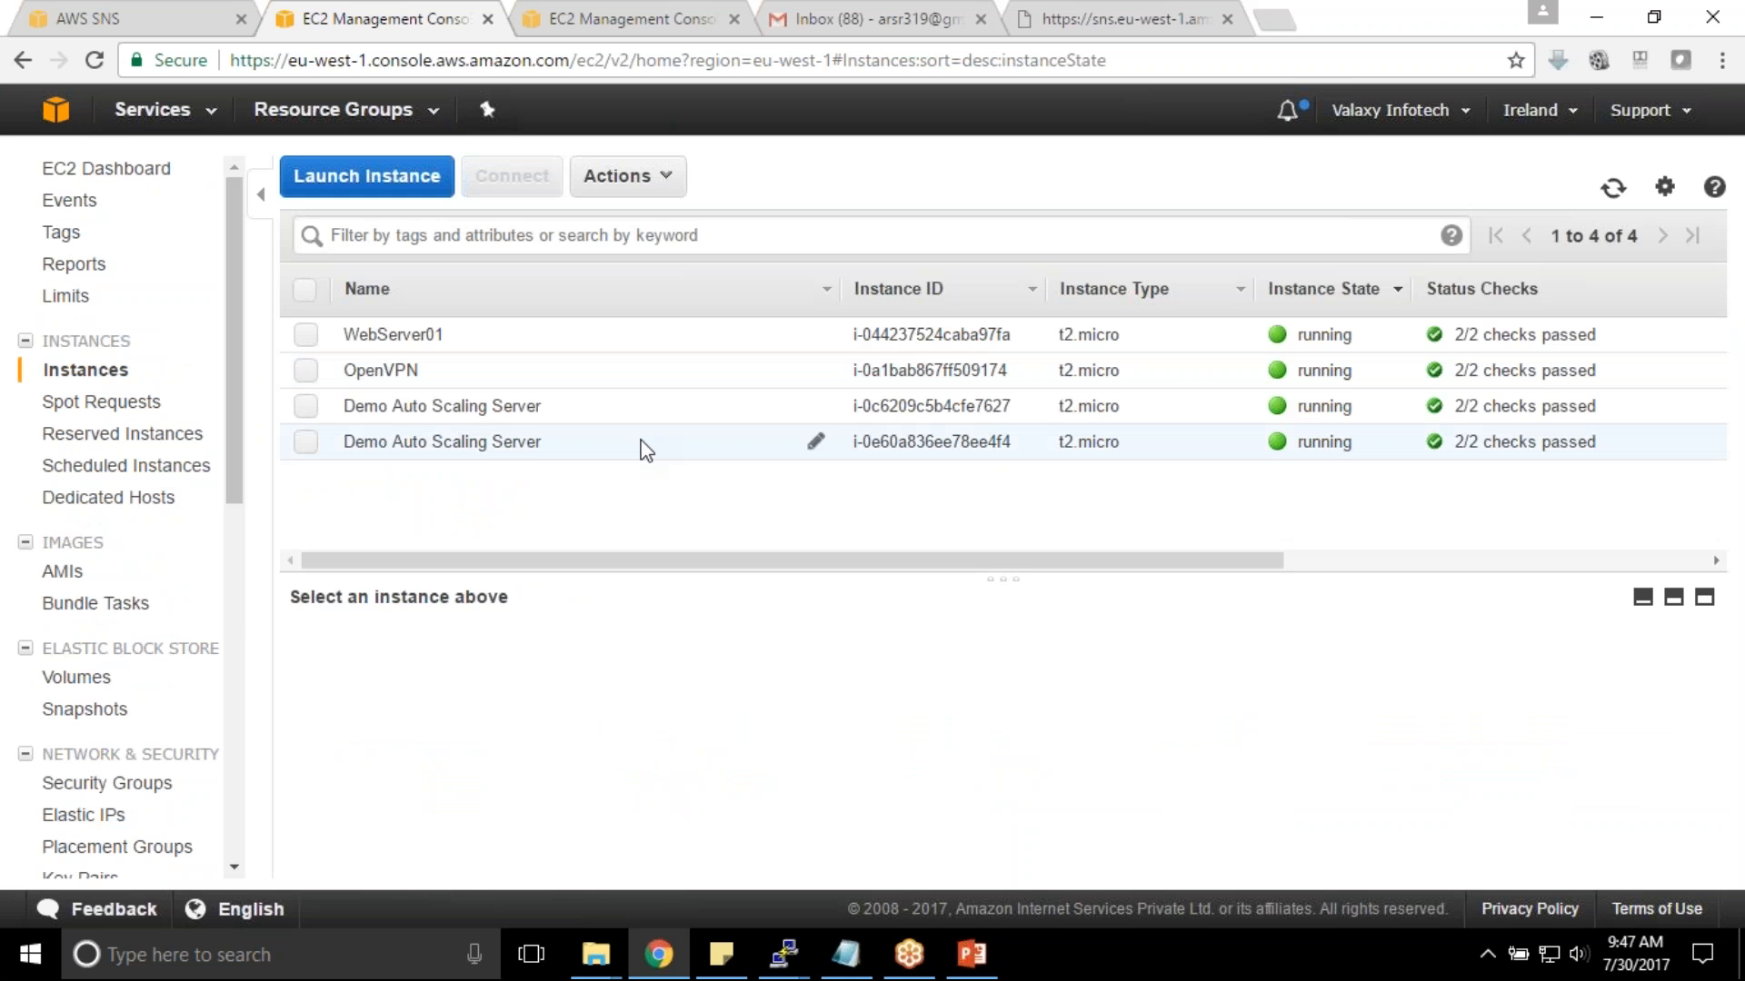
pyautogui.click(313, 338)
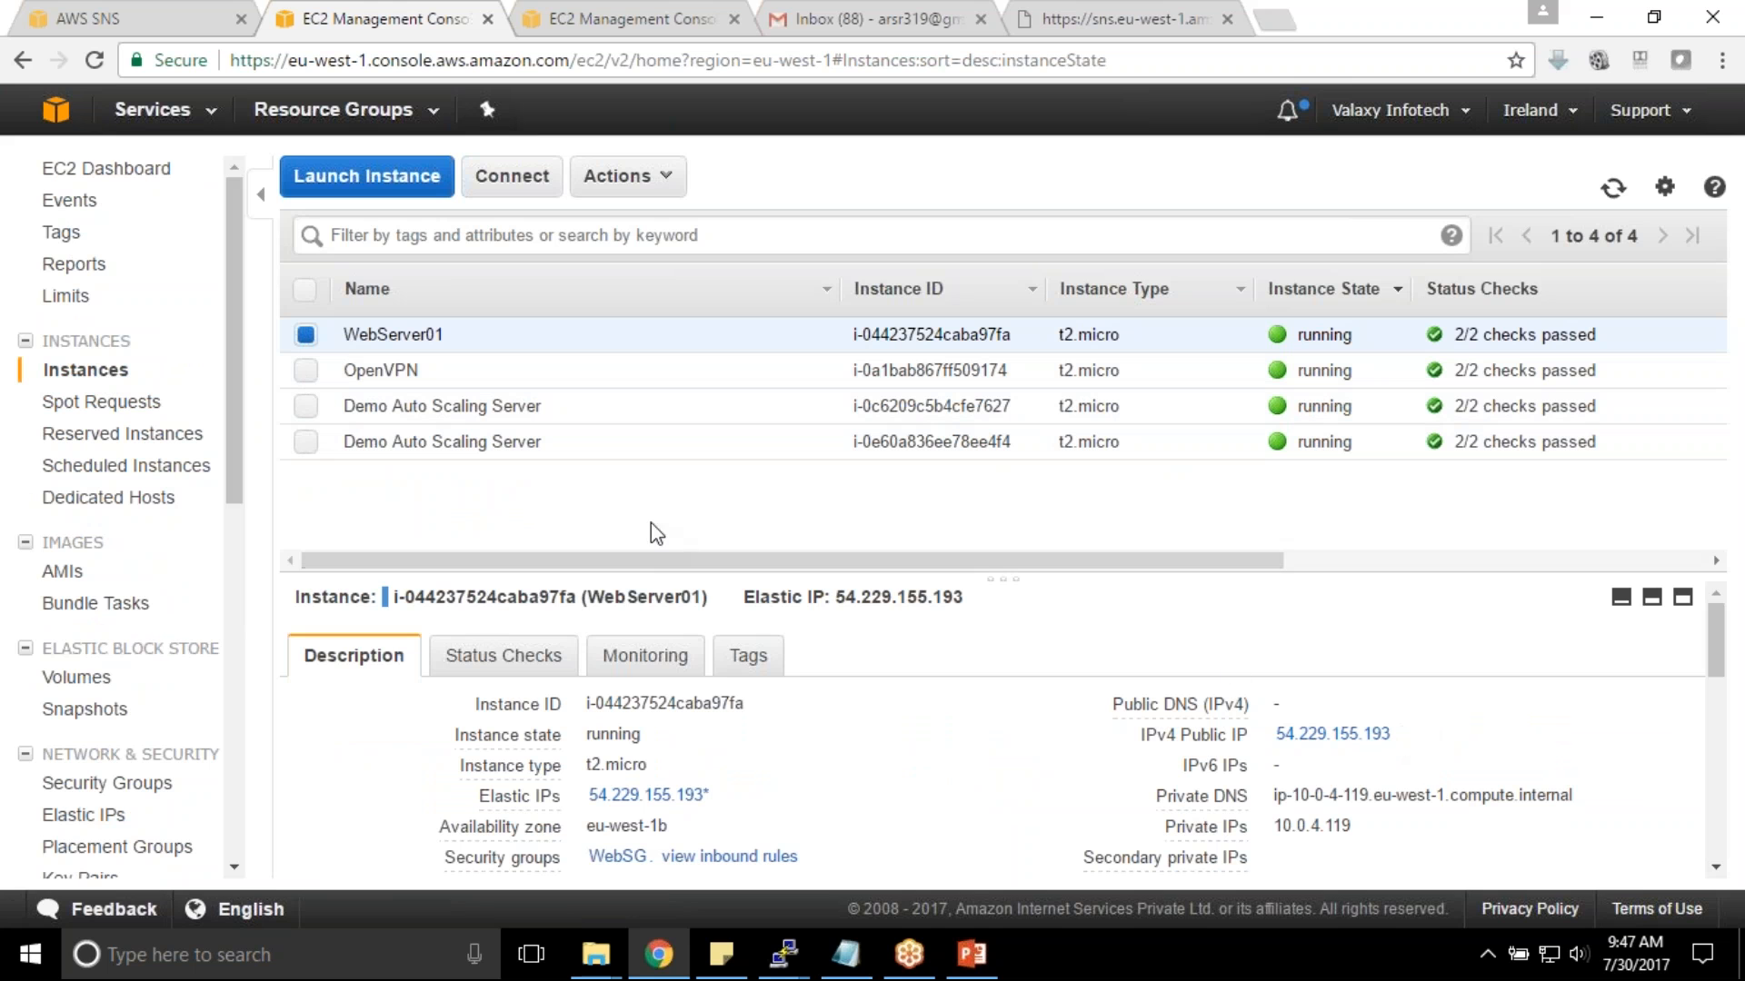
pyautogui.moveTo(1392, 736); pyautogui.dragTo(1274, 738)
# Switch to the inactive PuTTY window, restart its session to WebServer01 and log in as ec2-user.
pyautogui.click(795, 945)
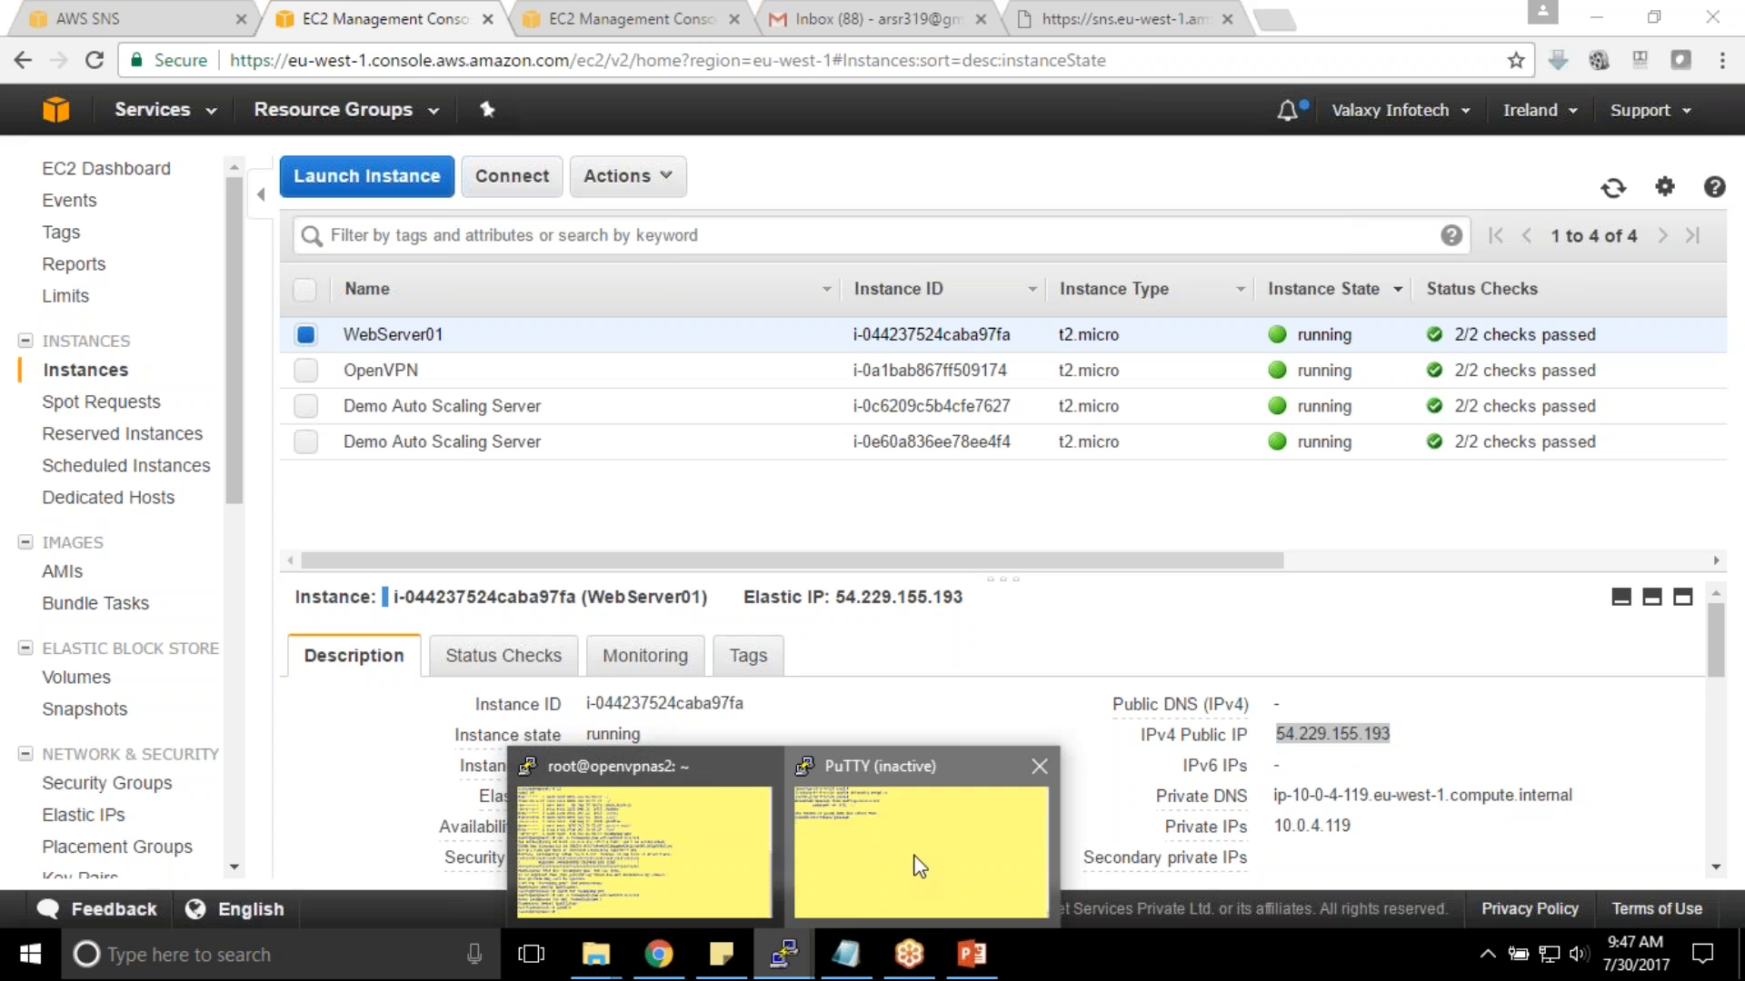
pyautogui.click(818, 850)
pyautogui.rightClick(499, 3)
pyautogui.click(422, 242)
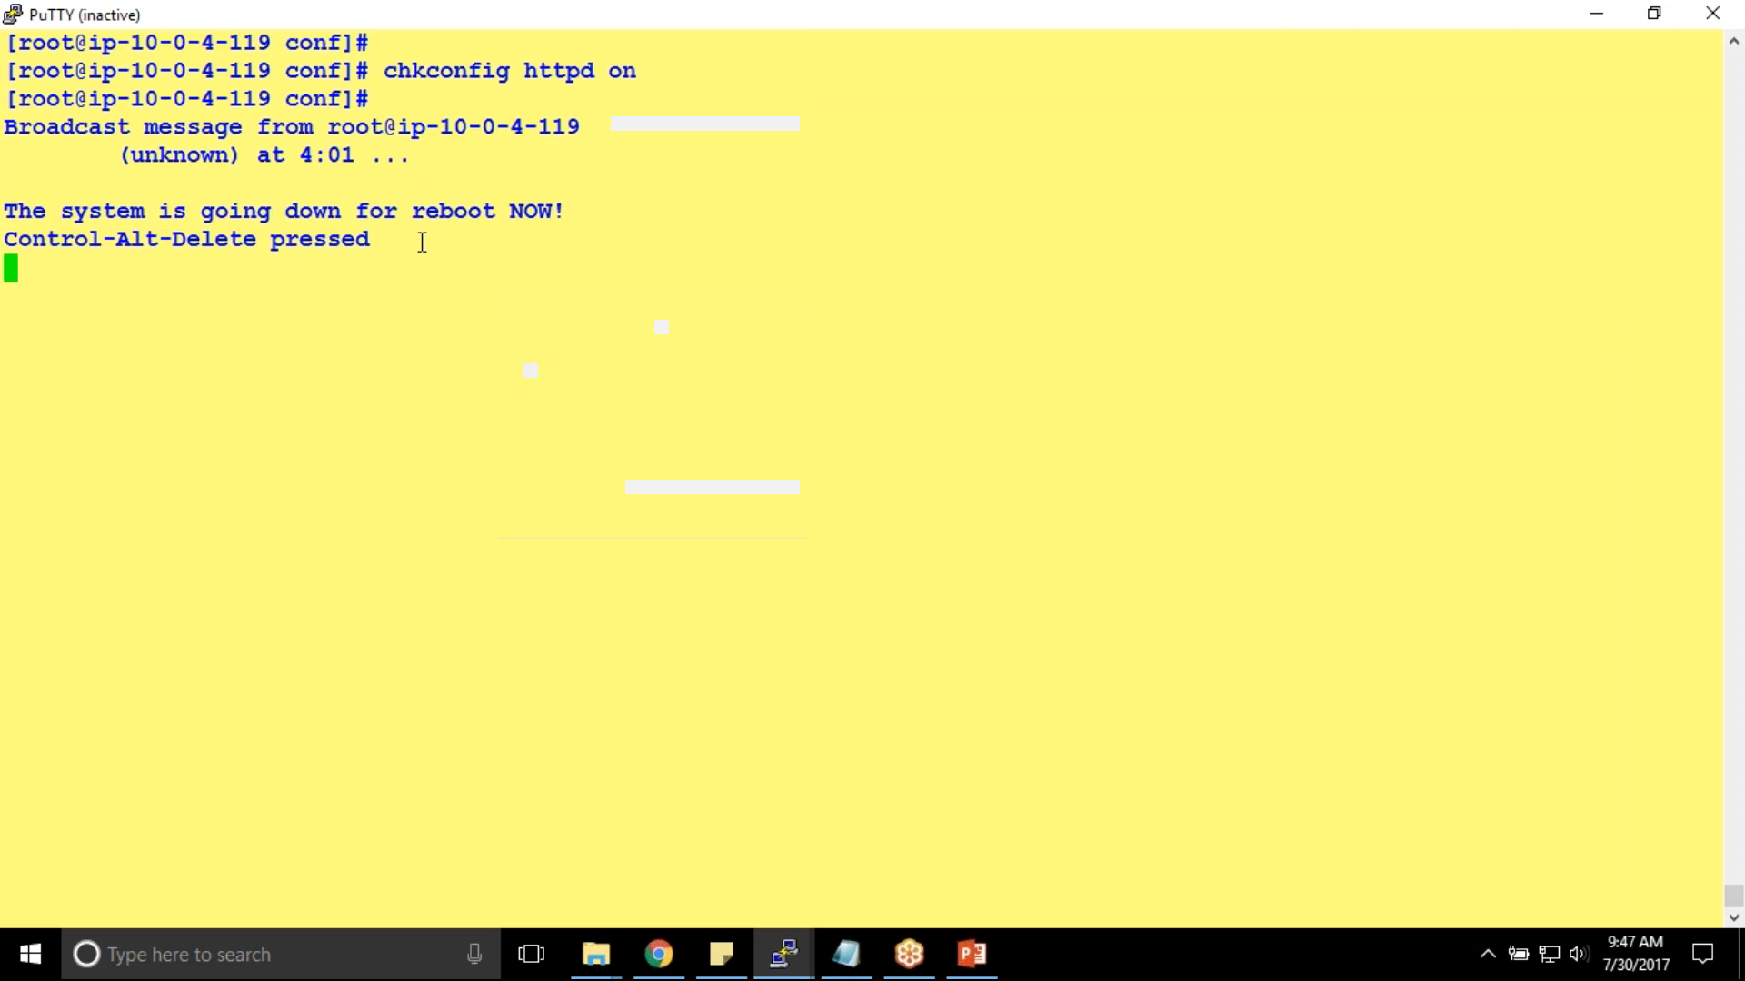
pyautogui.rightClick(670, 13)
pyautogui.click(800, 271)
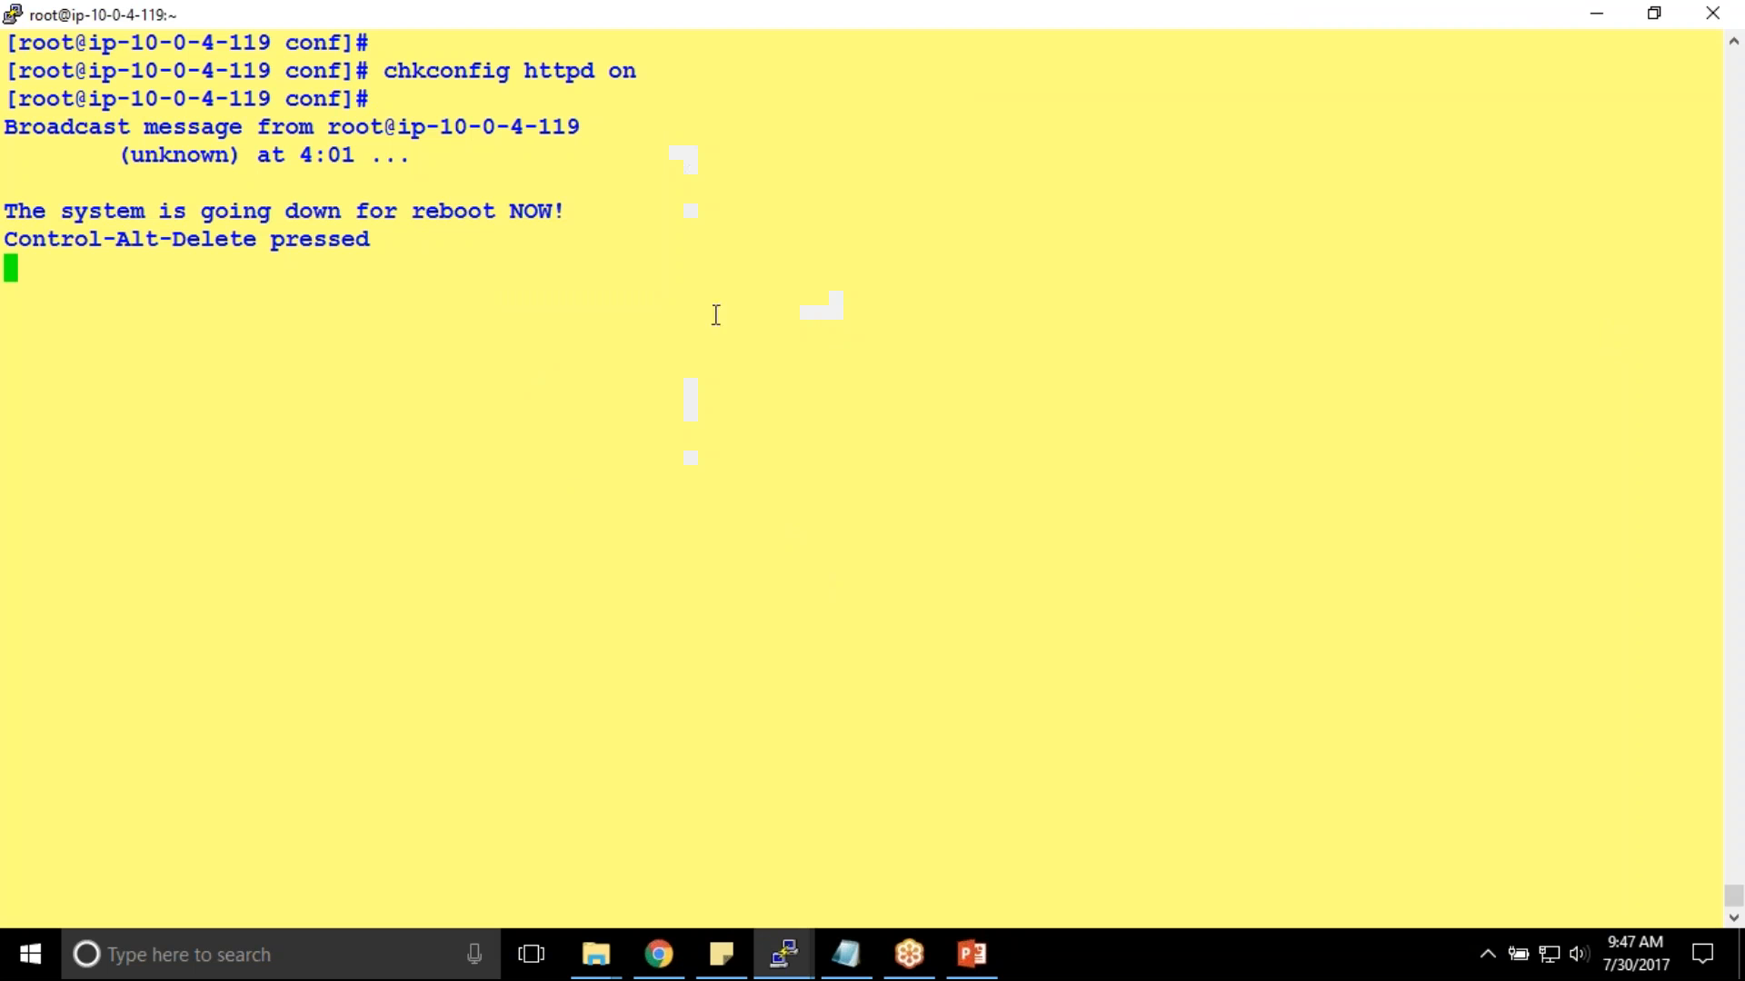
pyautogui.write('ec2-user')
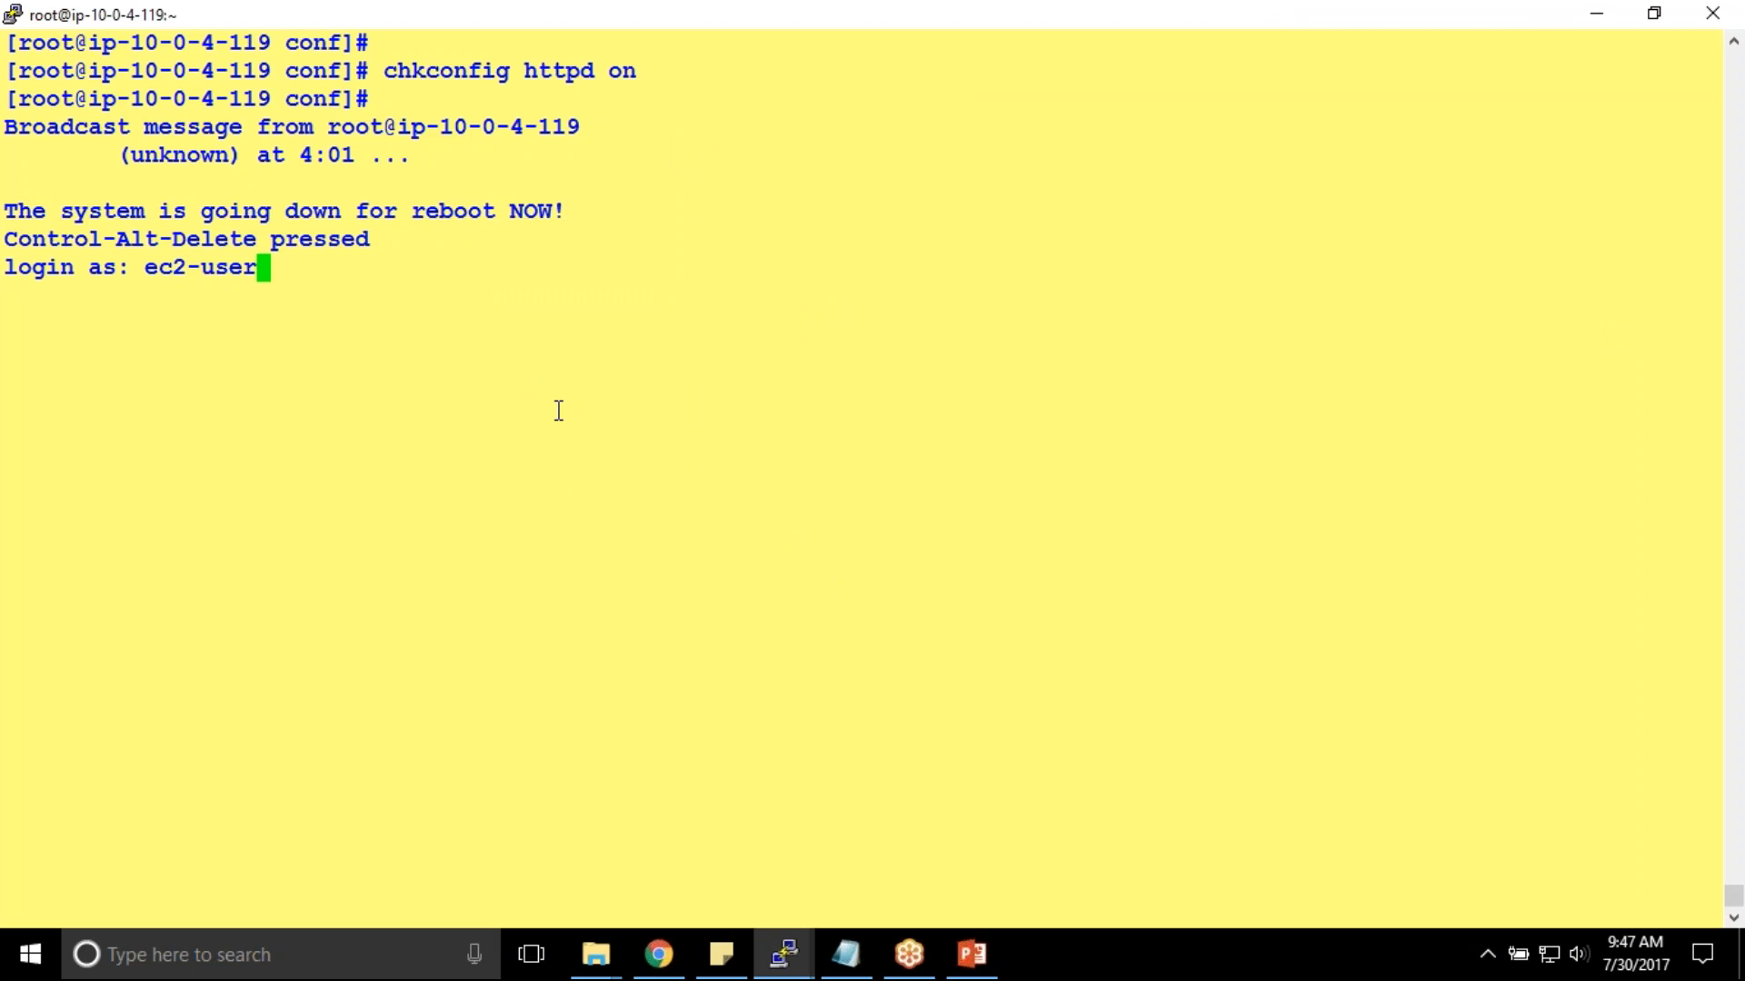
pyautogui.press('Return')
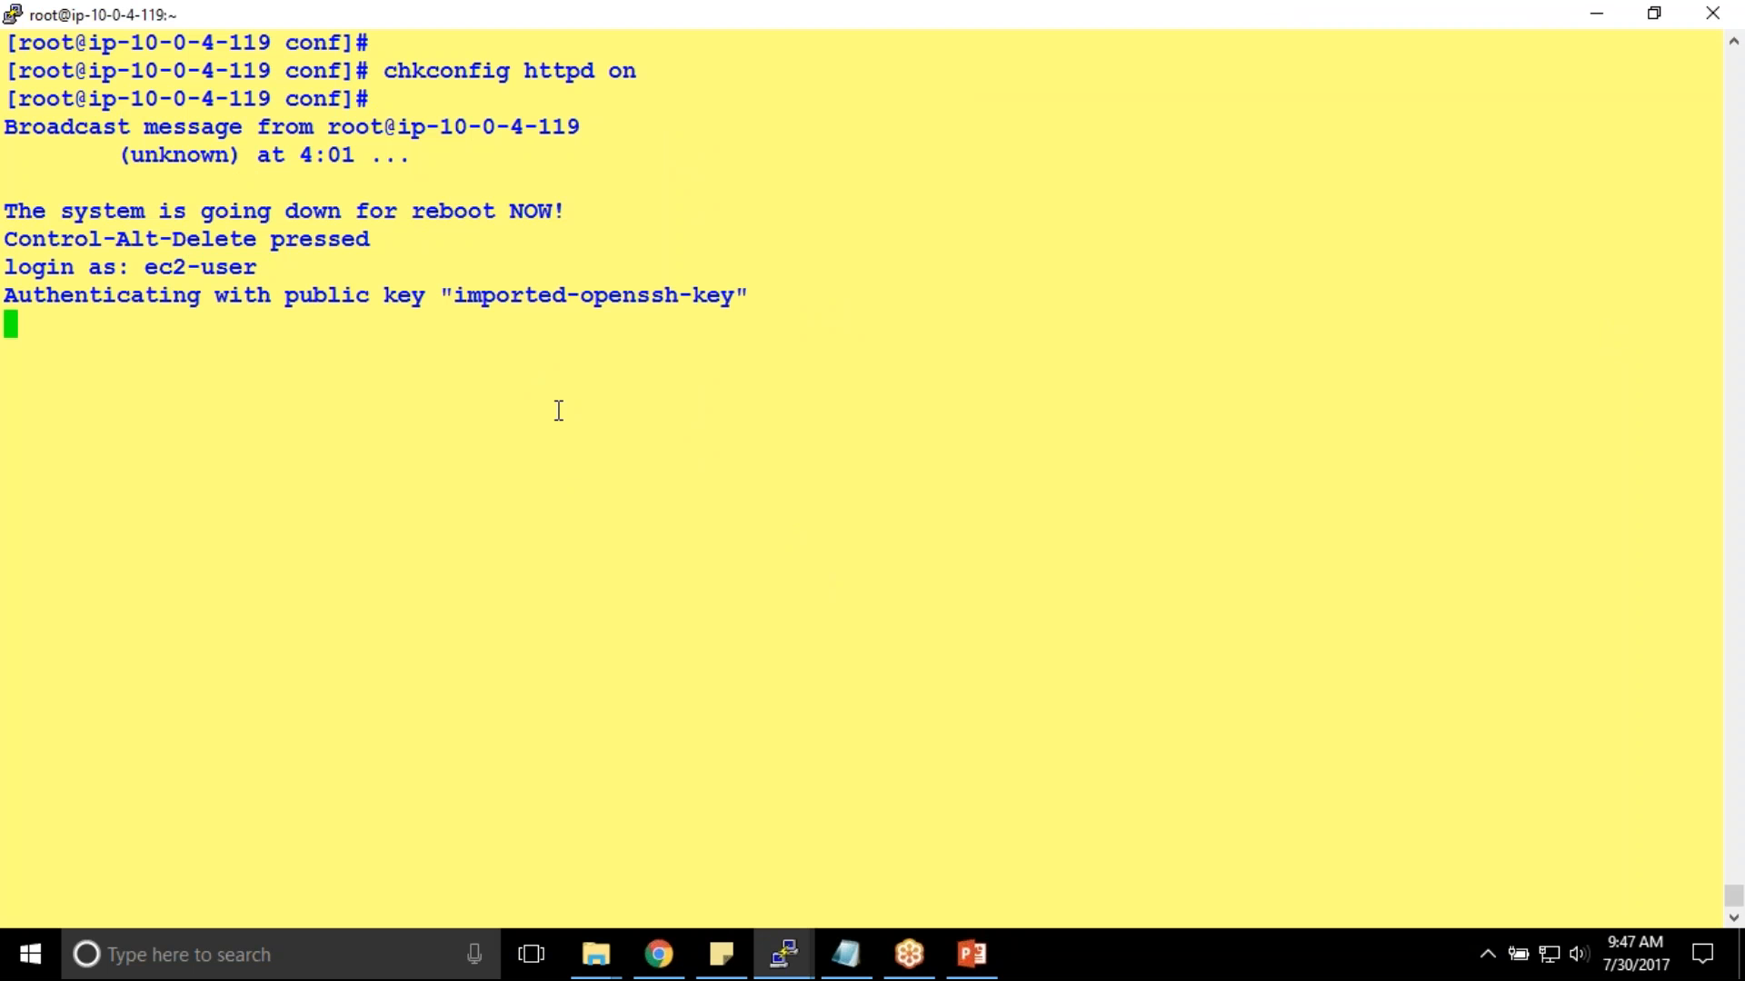
# Become root with sudo su - and check the web server's state with service httpd status.
pyautogui.write('sudo su -')
pyautogui.press('Return')
pyautogui.write('service httpd status')
pyautogui.press('Return')
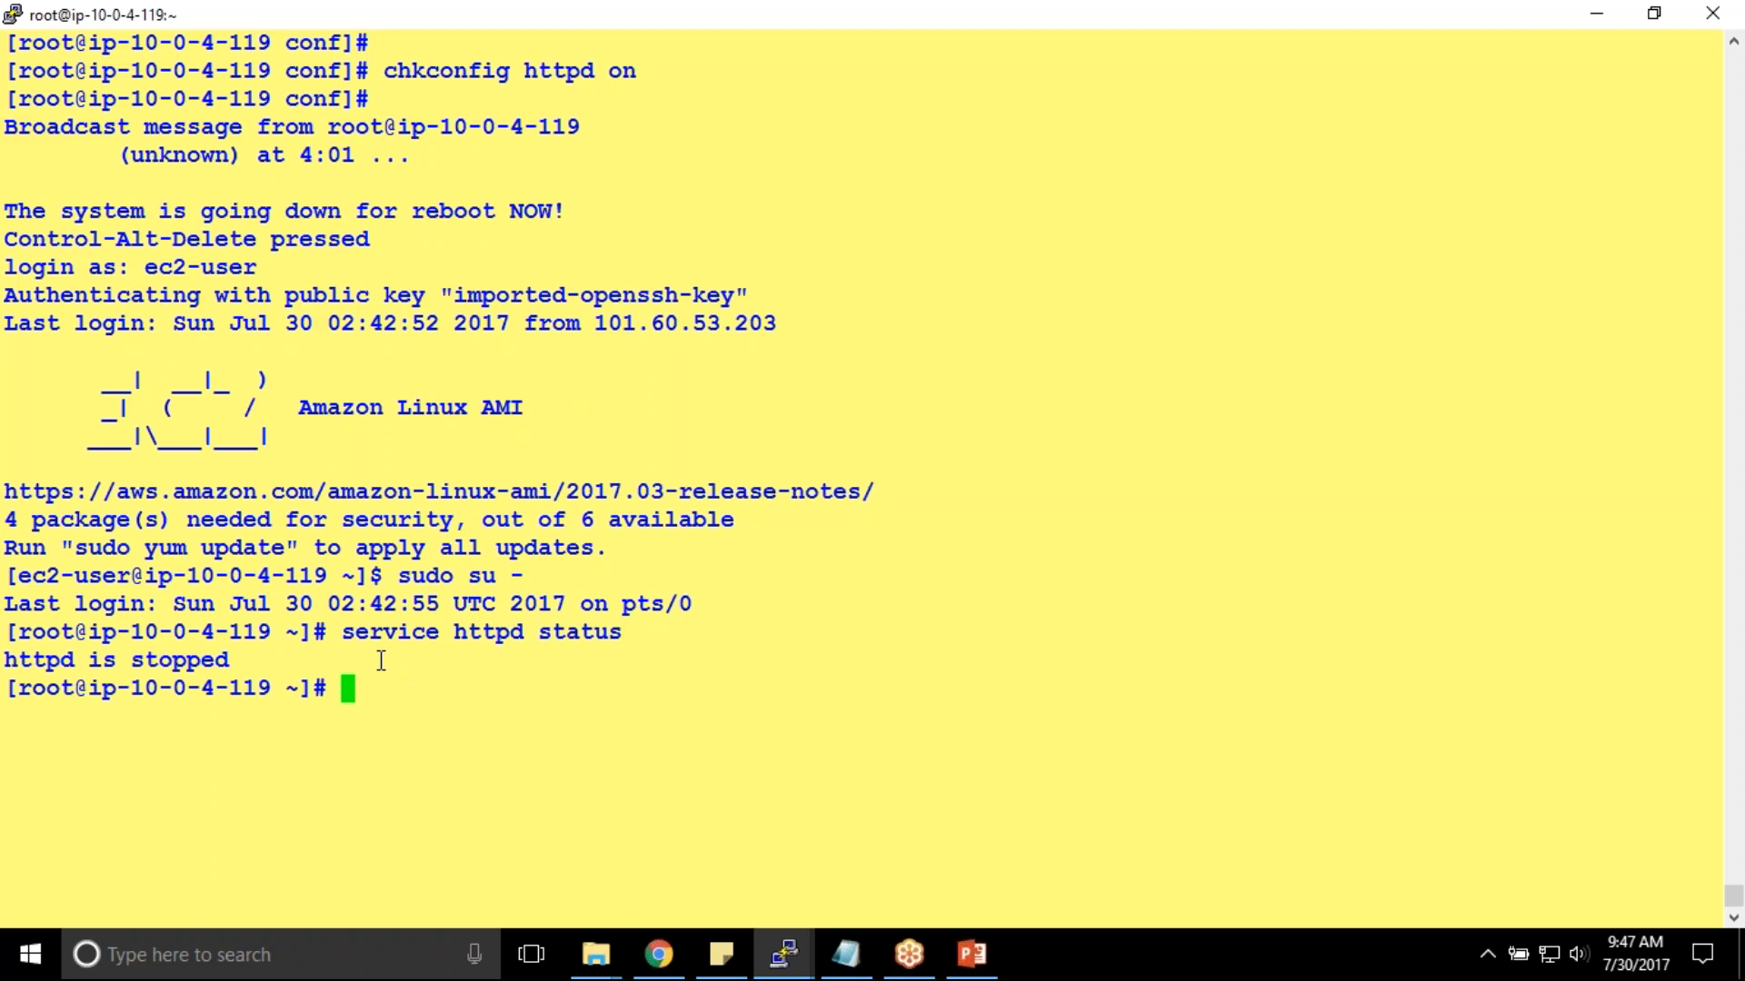
pyautogui.moveTo(351, 640); pyautogui.dragTo(601, 648)
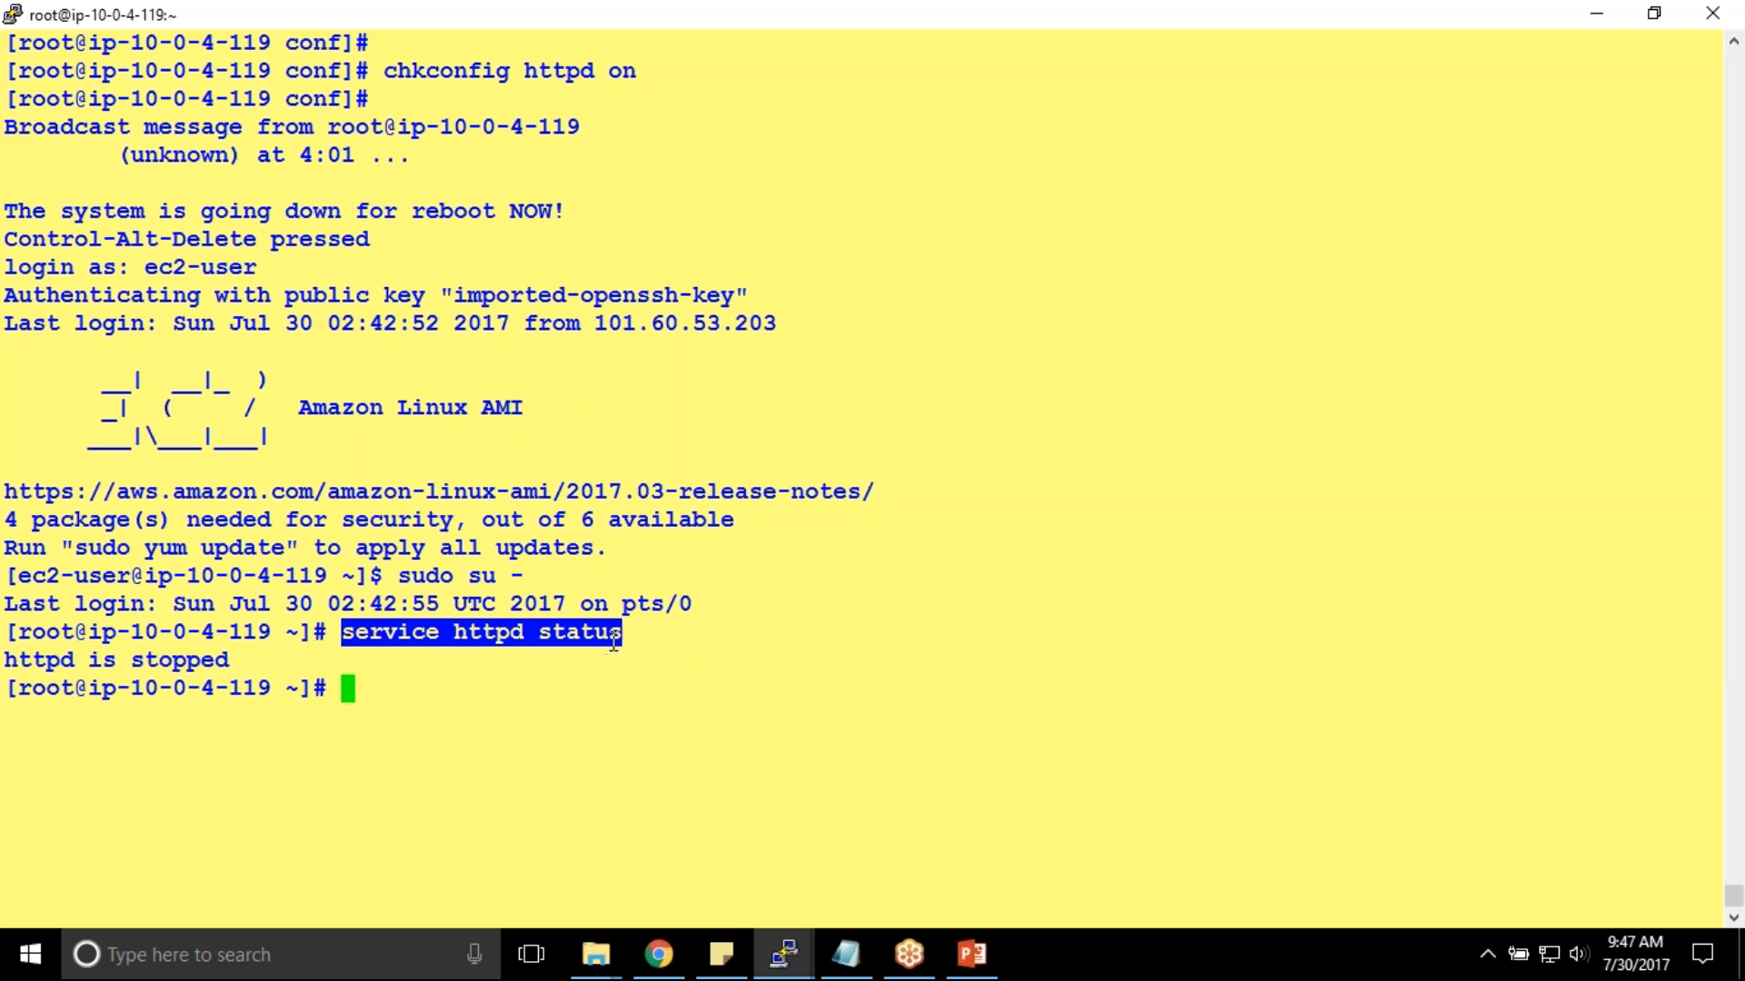
pyautogui.click(601, 523)
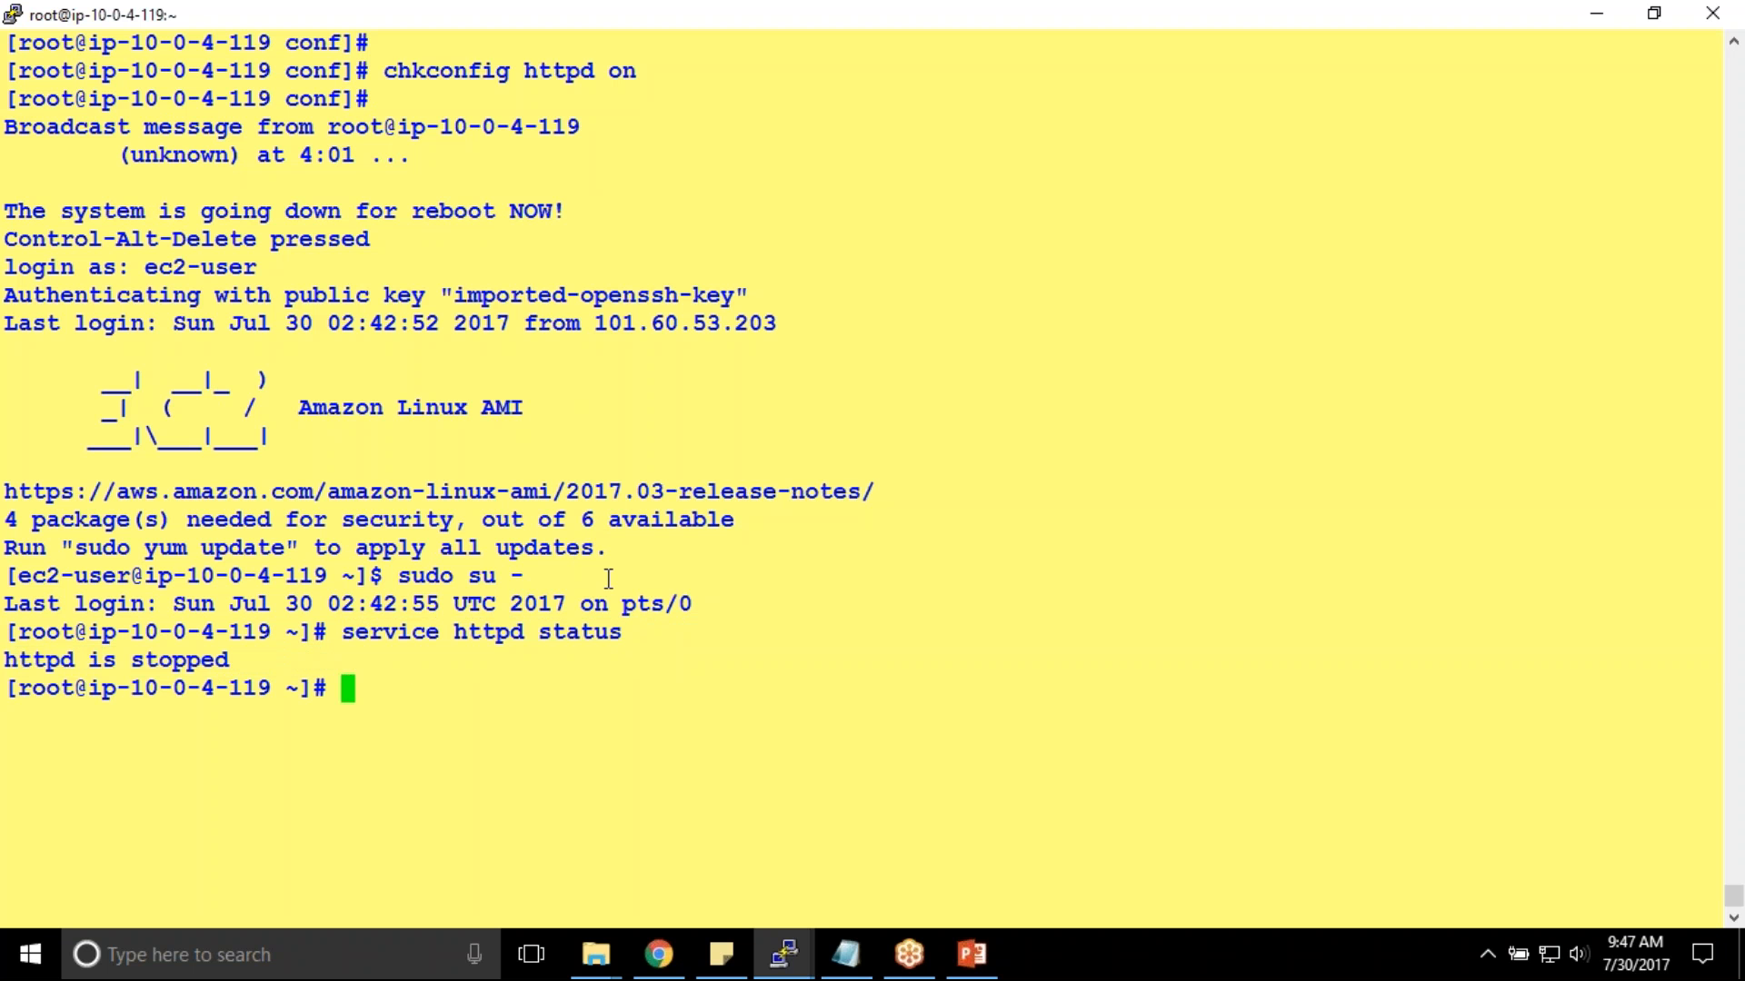
# Enable the httpd service at boot with chkconfig httpd on.
pyautogui.write('chkcofnig')
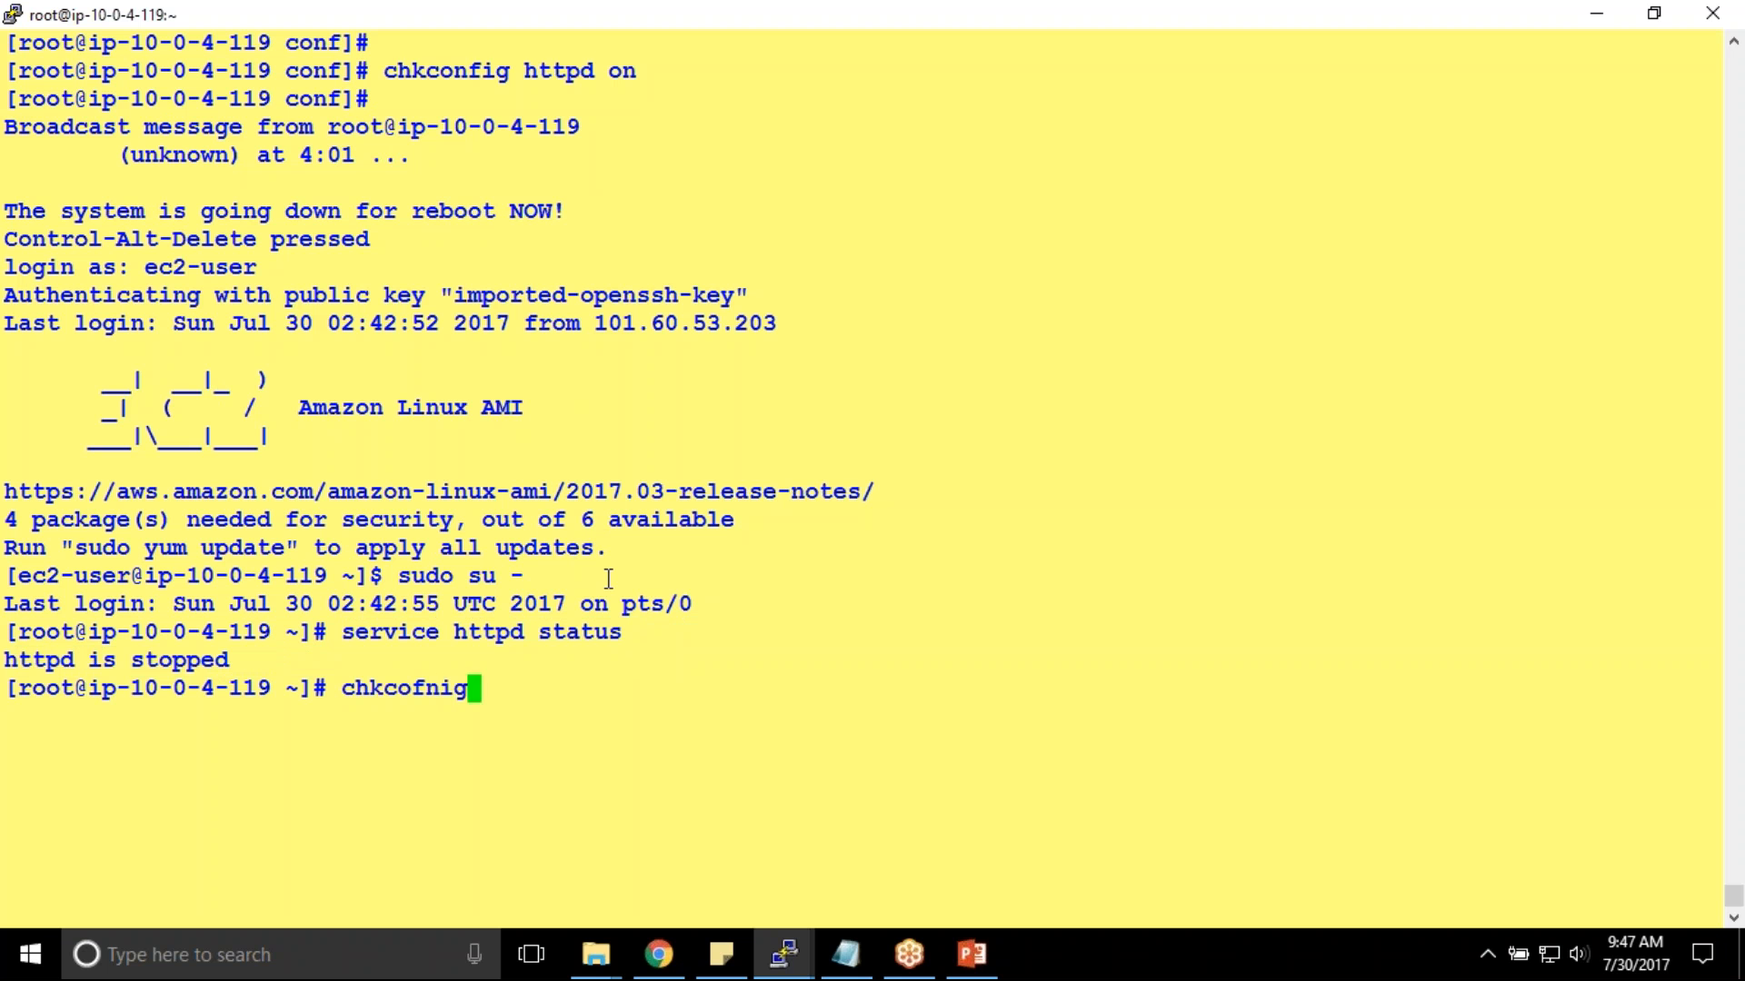
pyautogui.write(' httpd on')
pyautogui.press('Return')
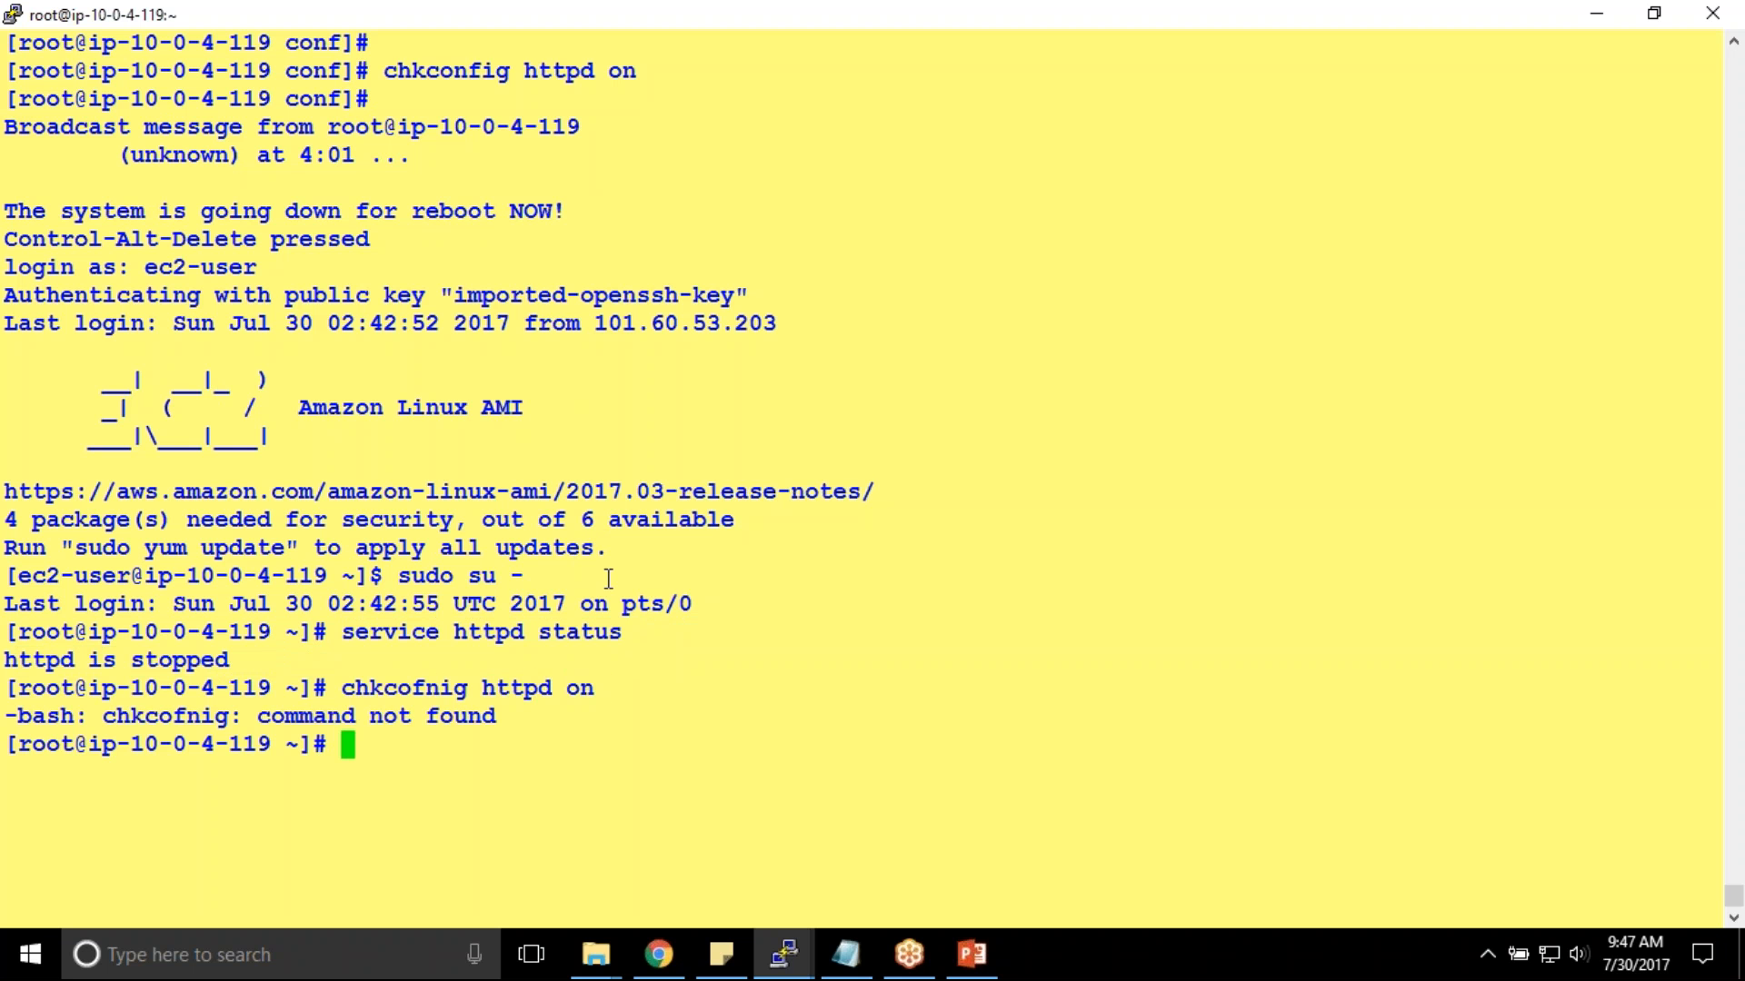
pyautogui.write('chkconfig htt')
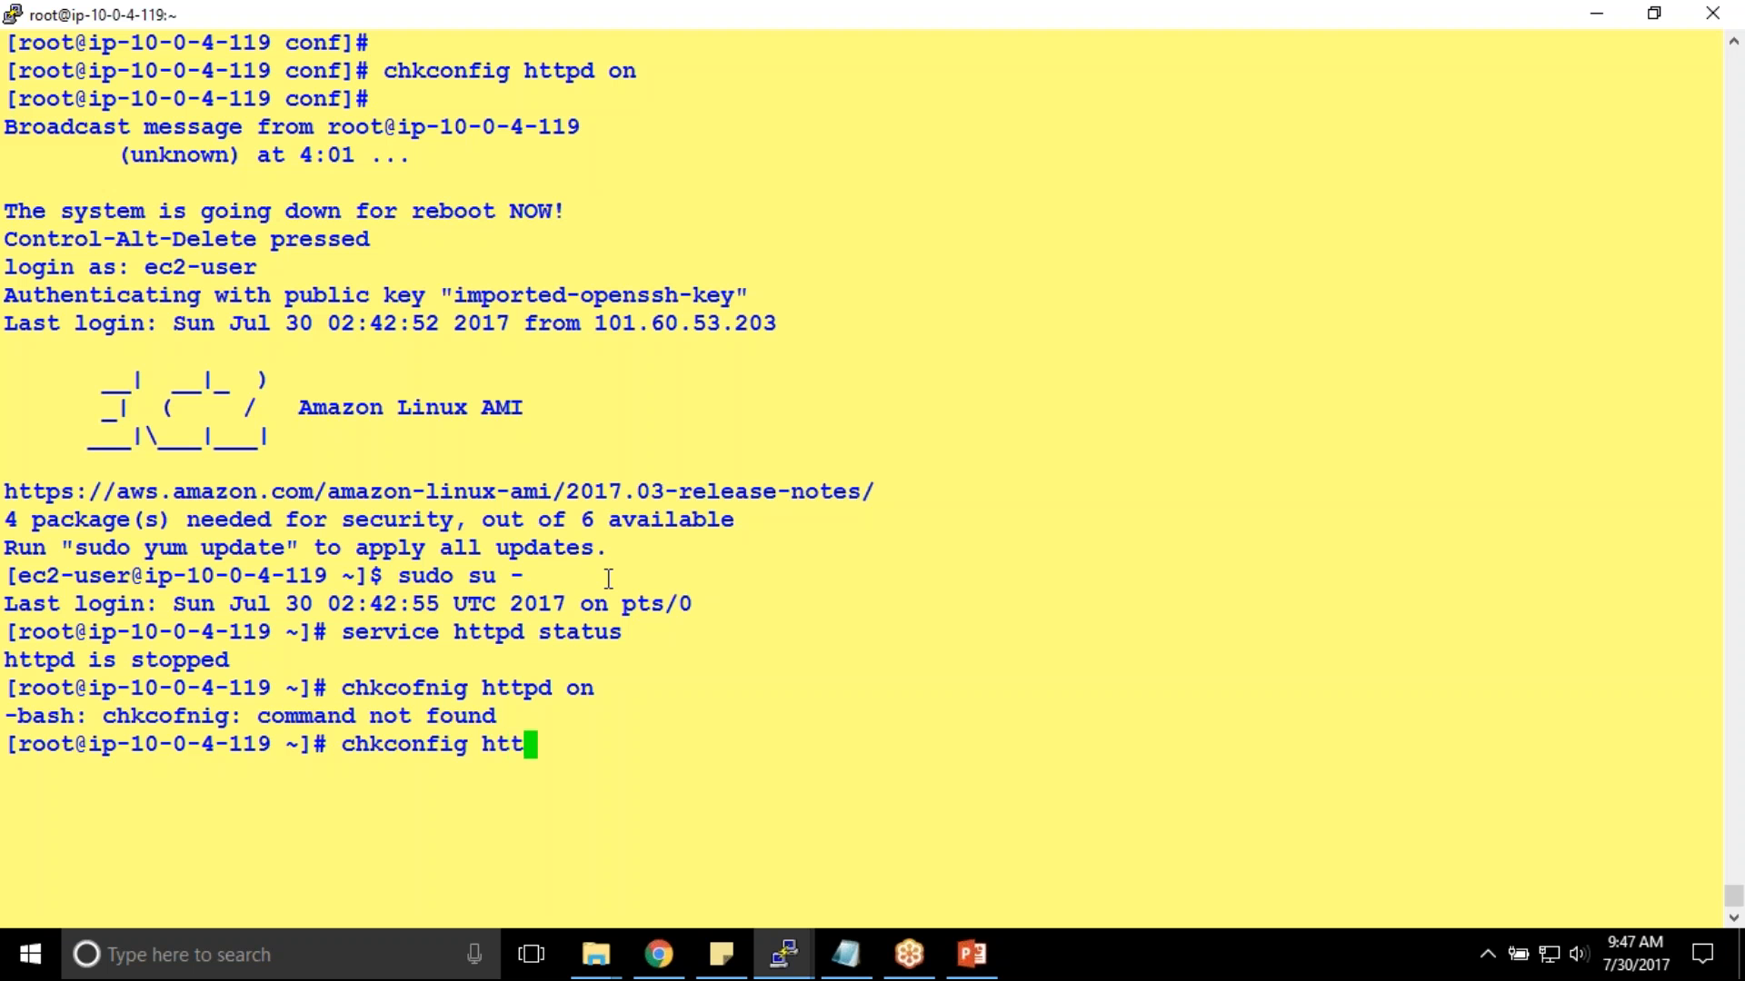
pyautogui.write('pd on')
pyautogui.press('Return')
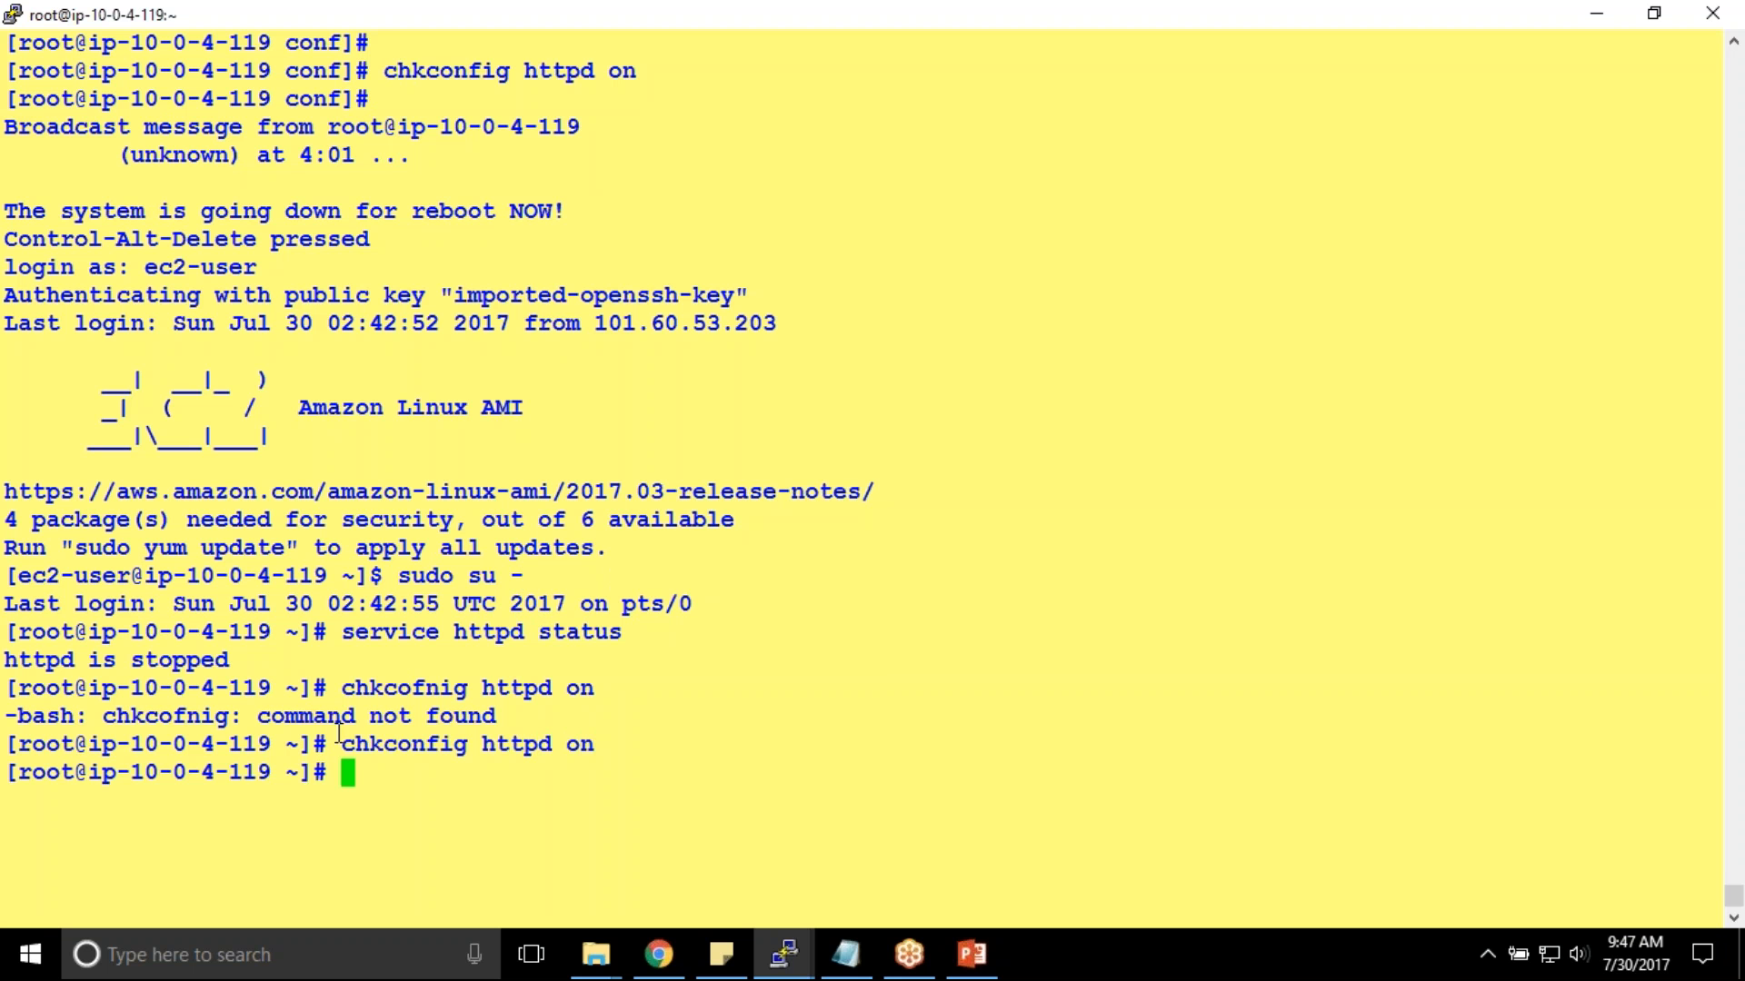
# Run the earlier service httpd status command again to recheck the web server.
pyautogui.moveTo(352, 747); pyautogui.dragTo(630, 751)
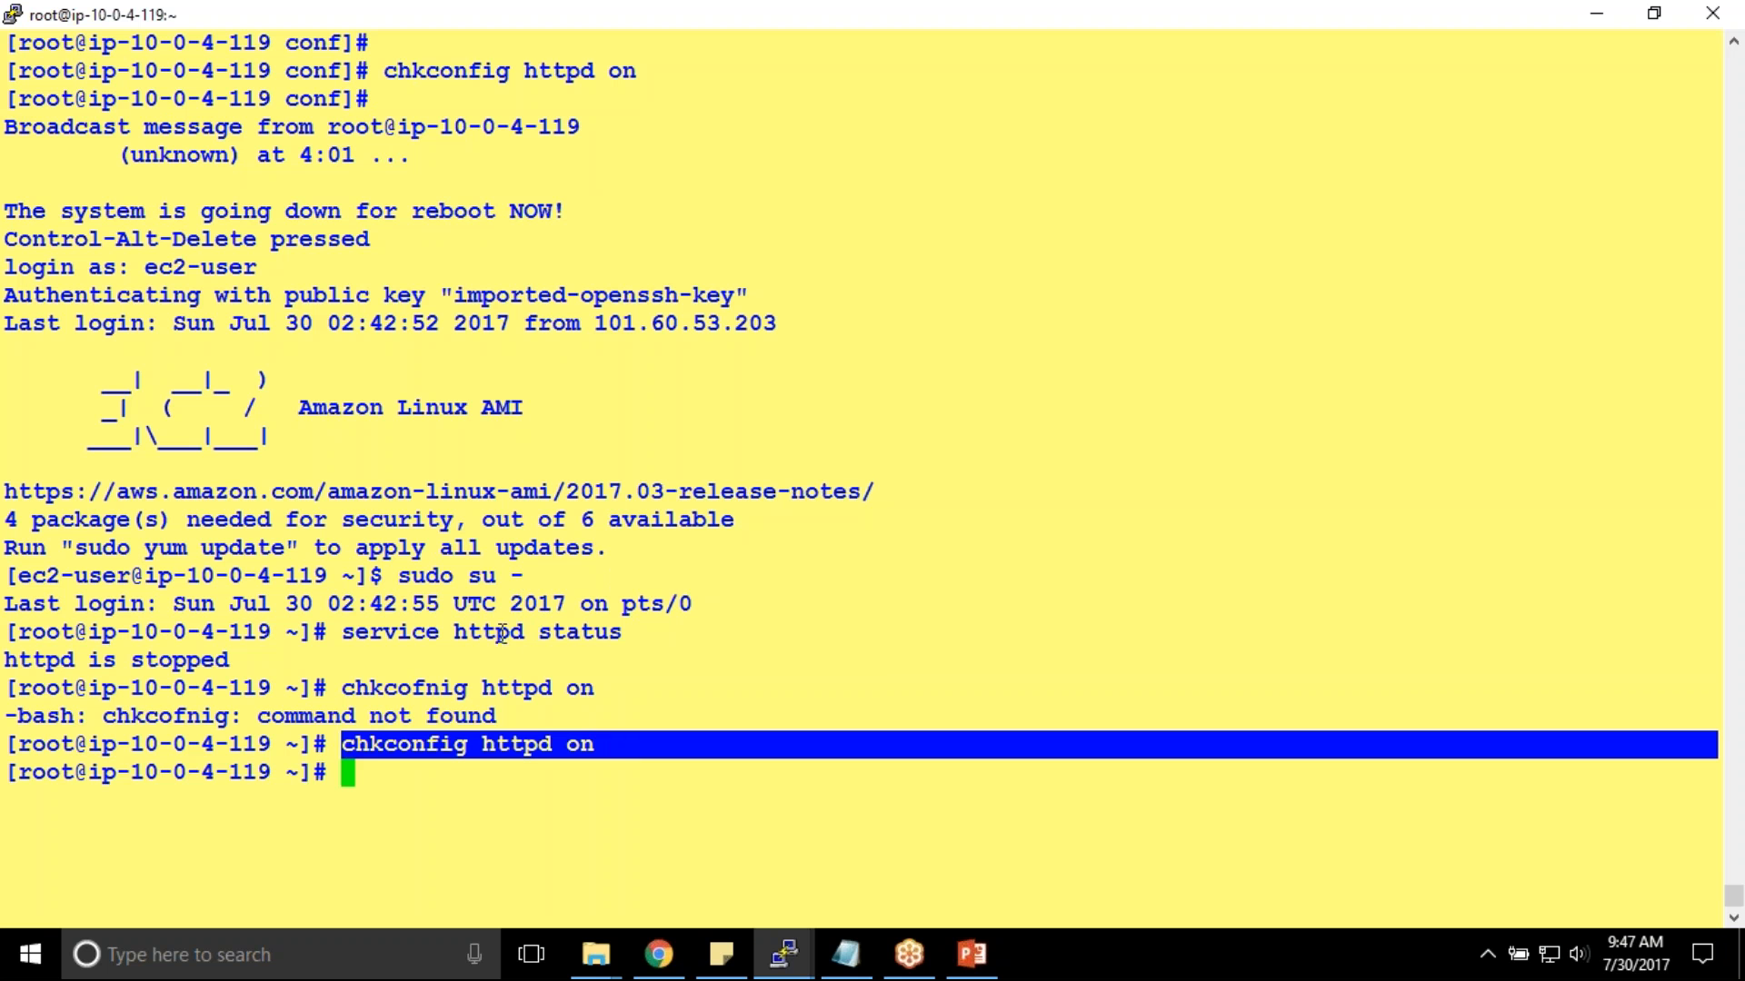
pyautogui.click(390, 630)
pyautogui.moveTo(345, 633); pyautogui.dragTo(786, 633)
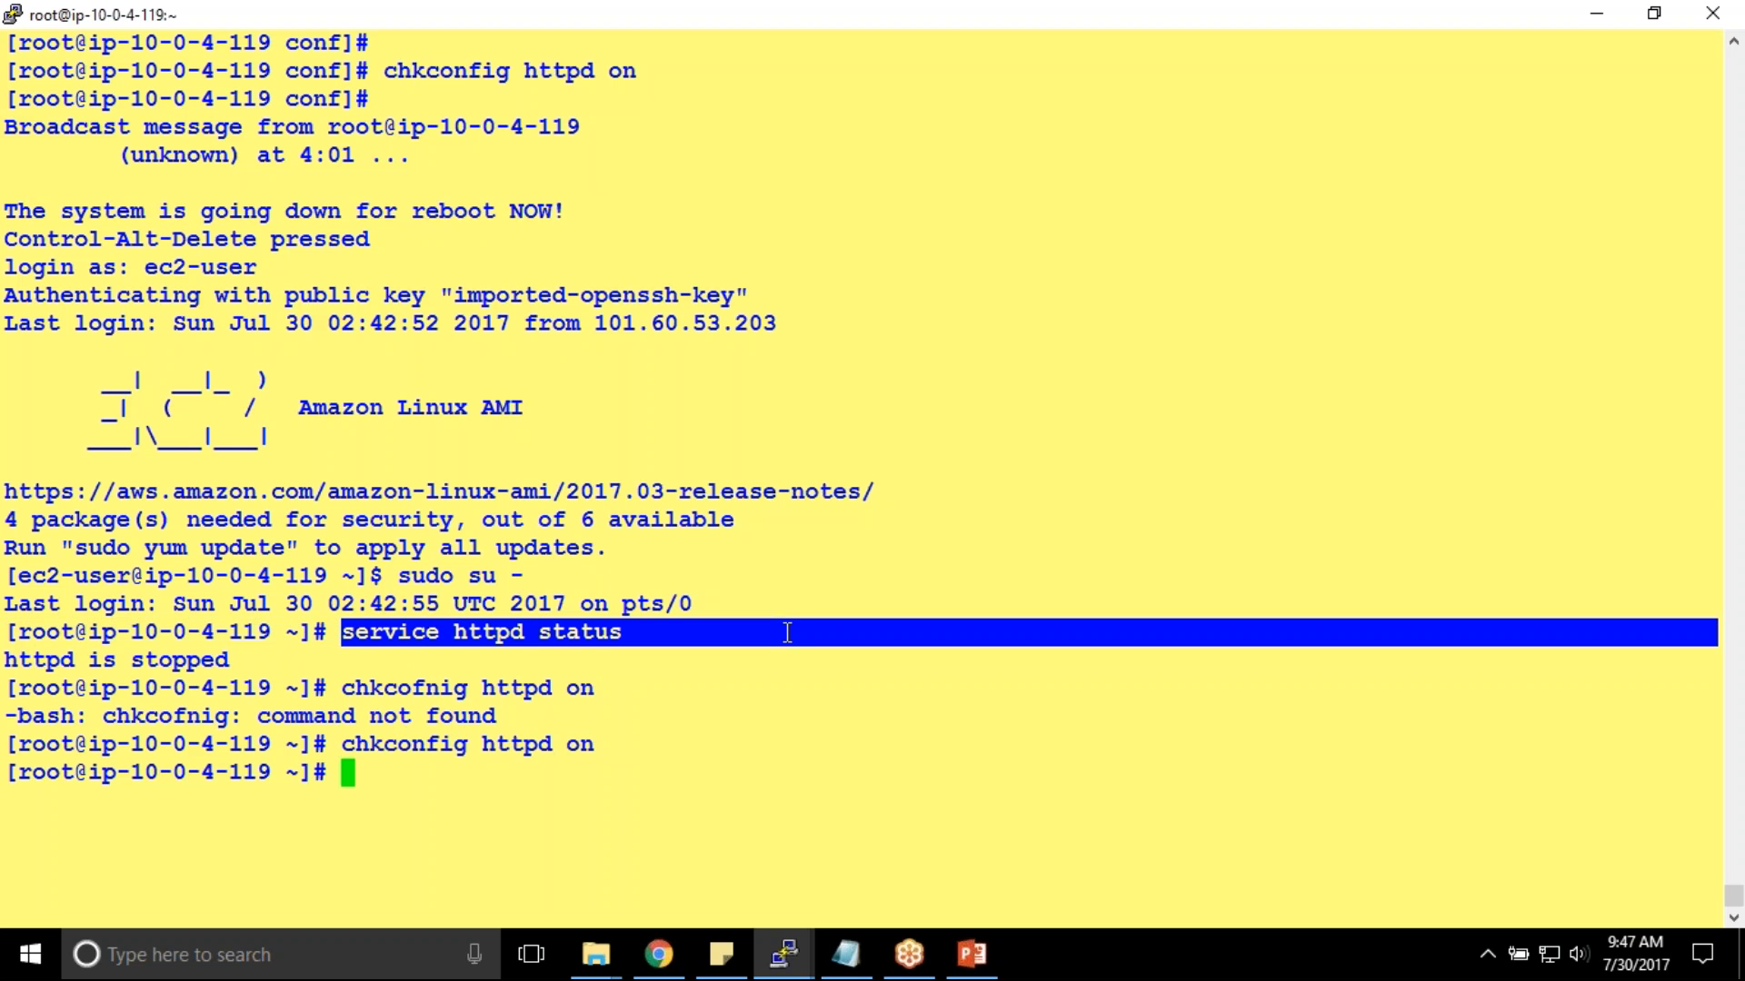
pyautogui.rightClick(816, 447)
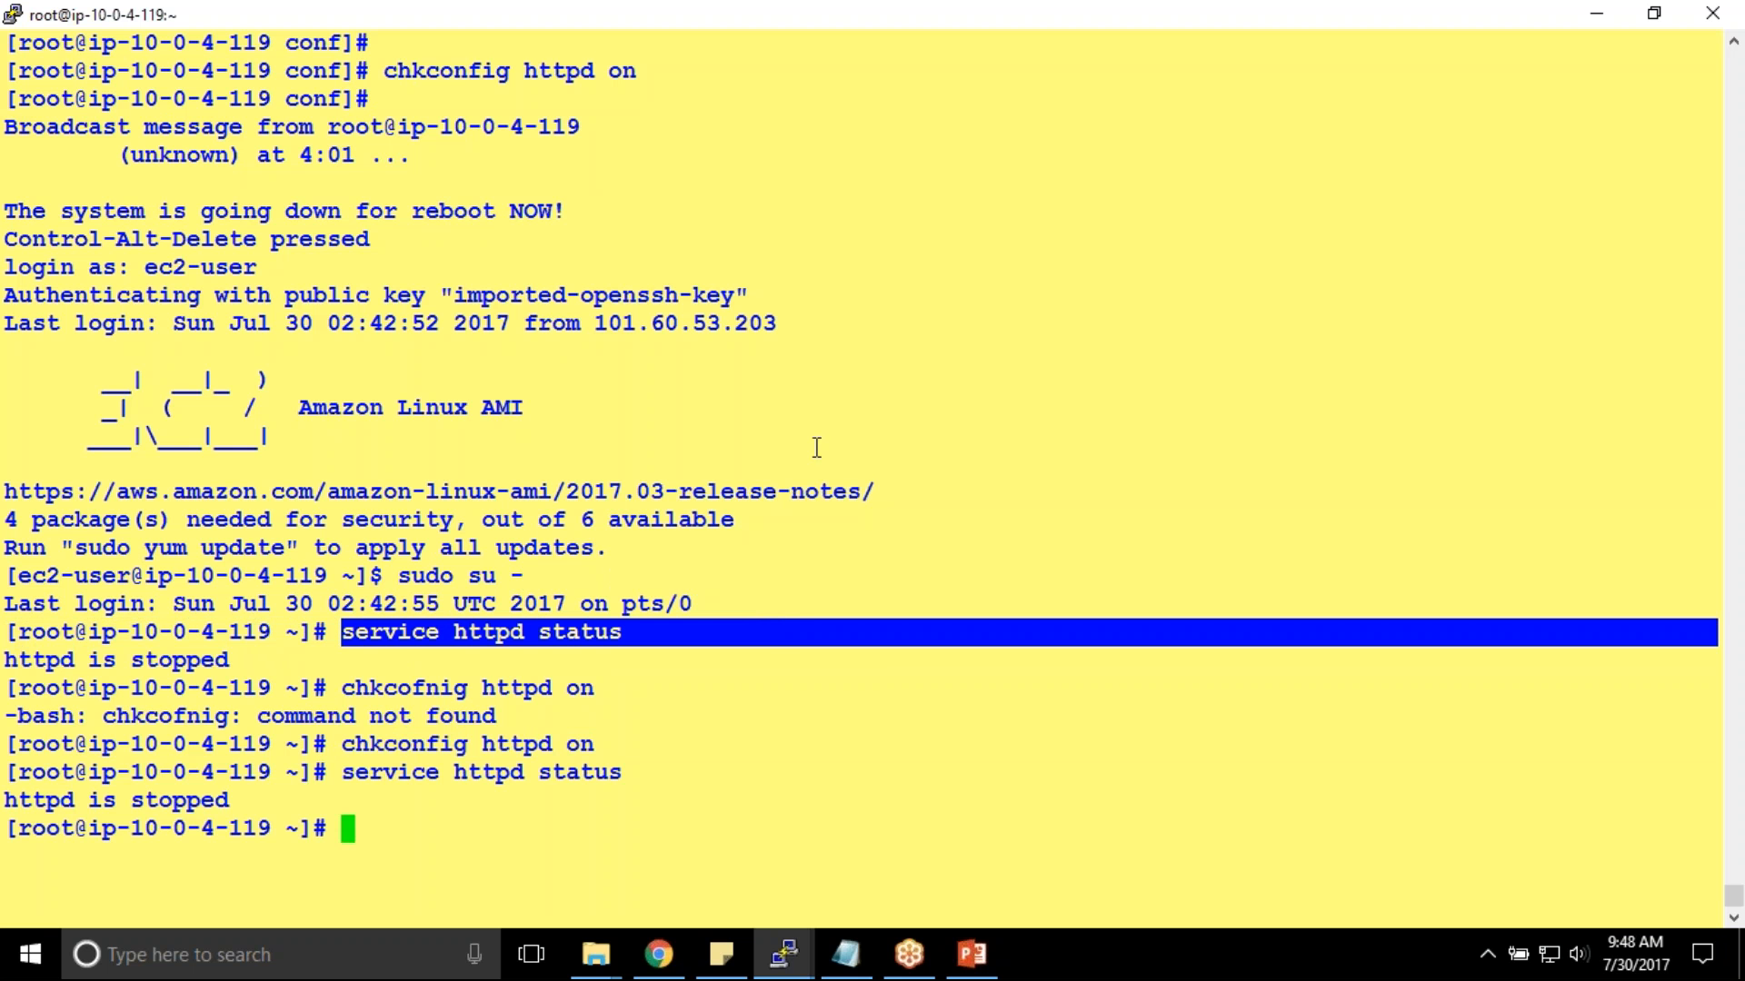
pyautogui.click(666, 687)
# Try to start the web server with service httpd start.
pyautogui.write('se')
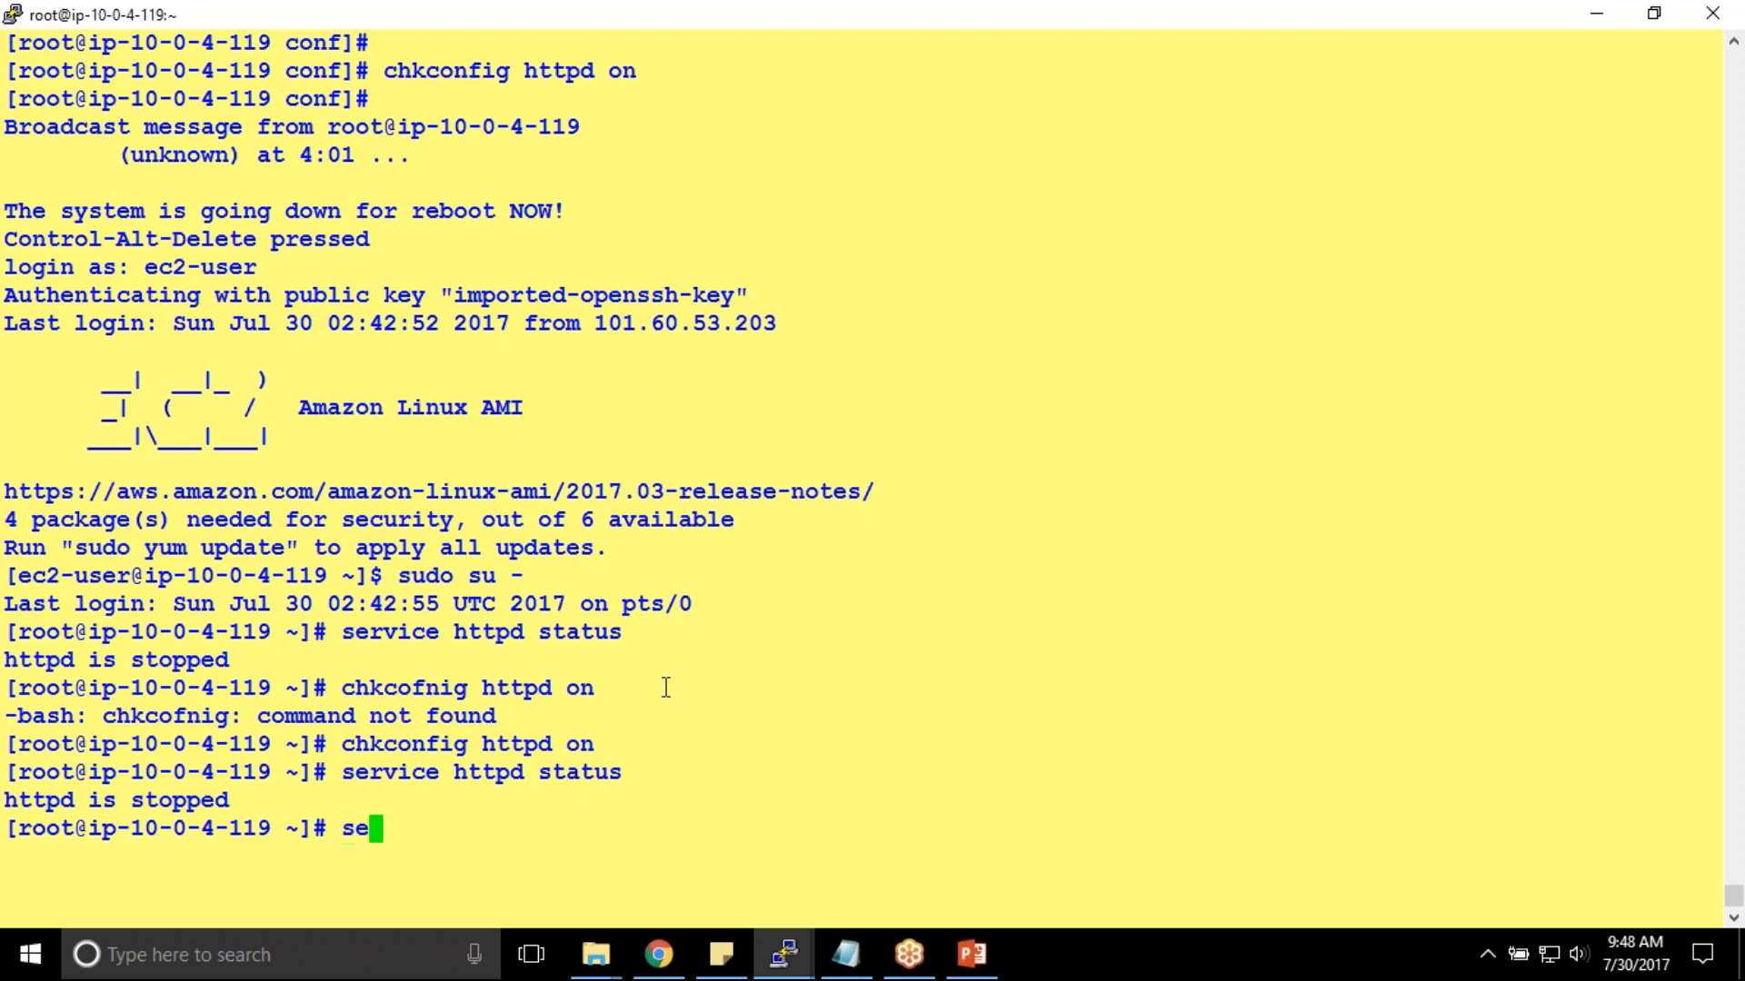
pyautogui.write('rvice htt pd')
pyautogui.press('BackSpace')
pyautogui.press('BackSpace')
pyautogui.press('BackSpace')
pyautogui.write('pd sta')
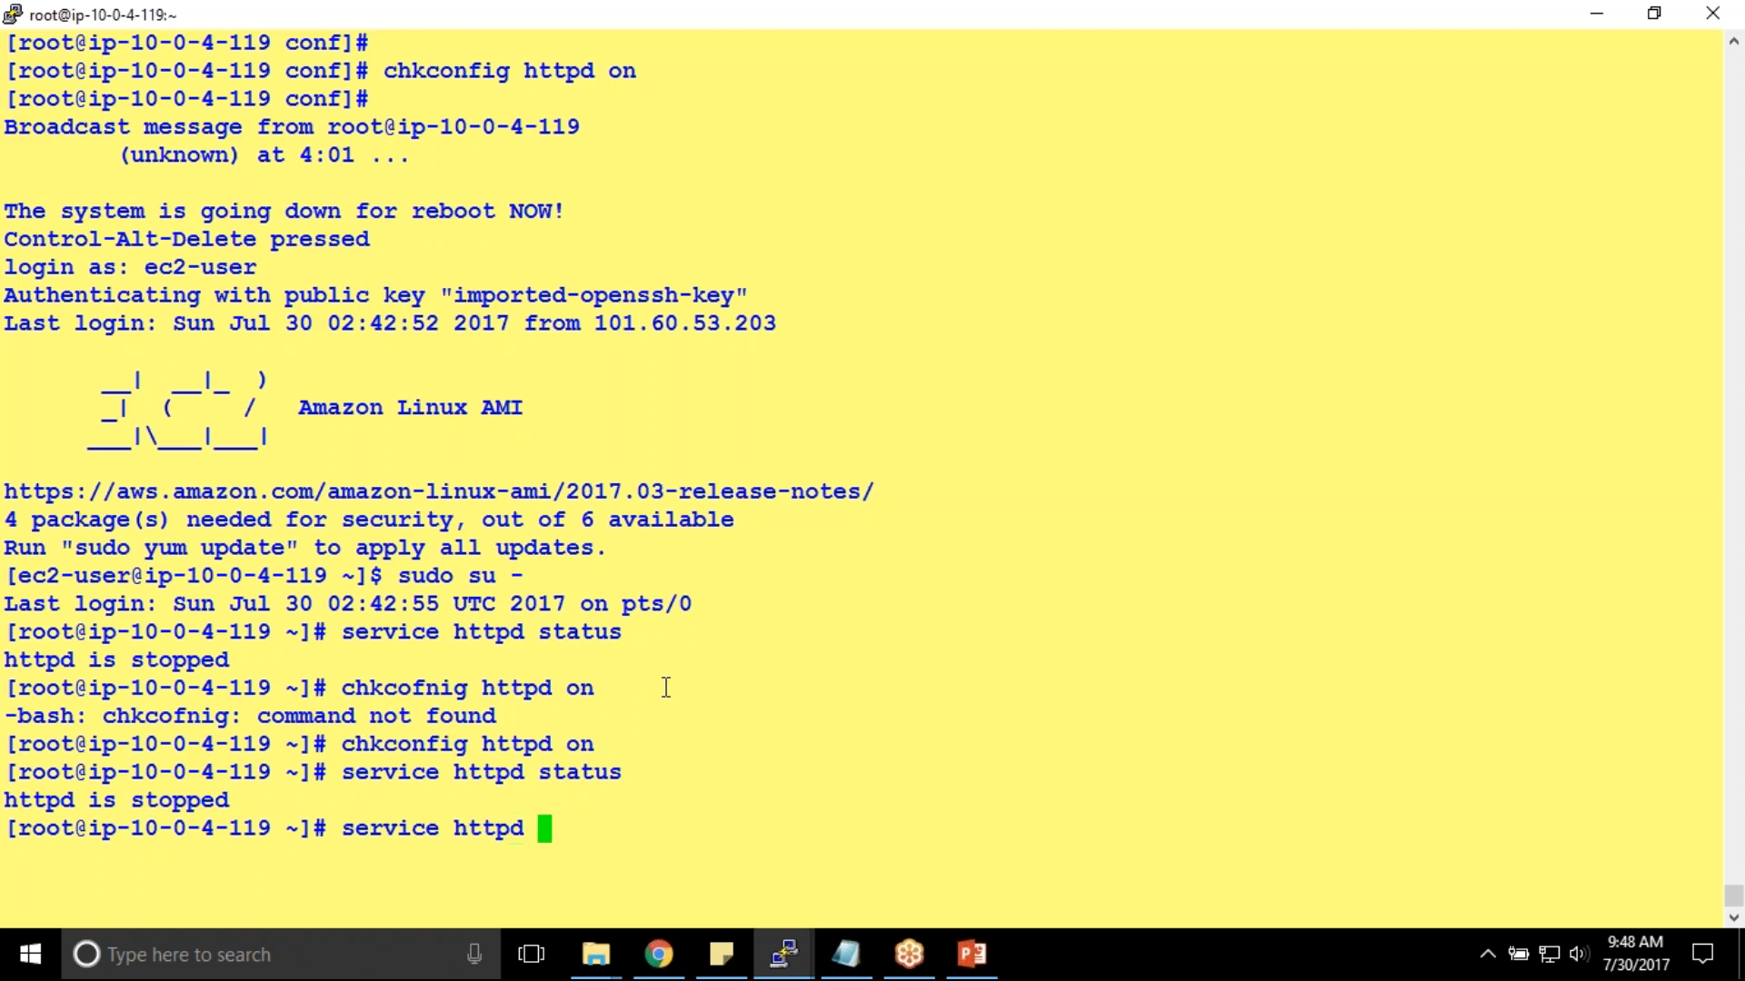
pyautogui.press('BackSpace')
pyautogui.press('BackSpace')
pyautogui.write('tart')
pyautogui.press('Return')
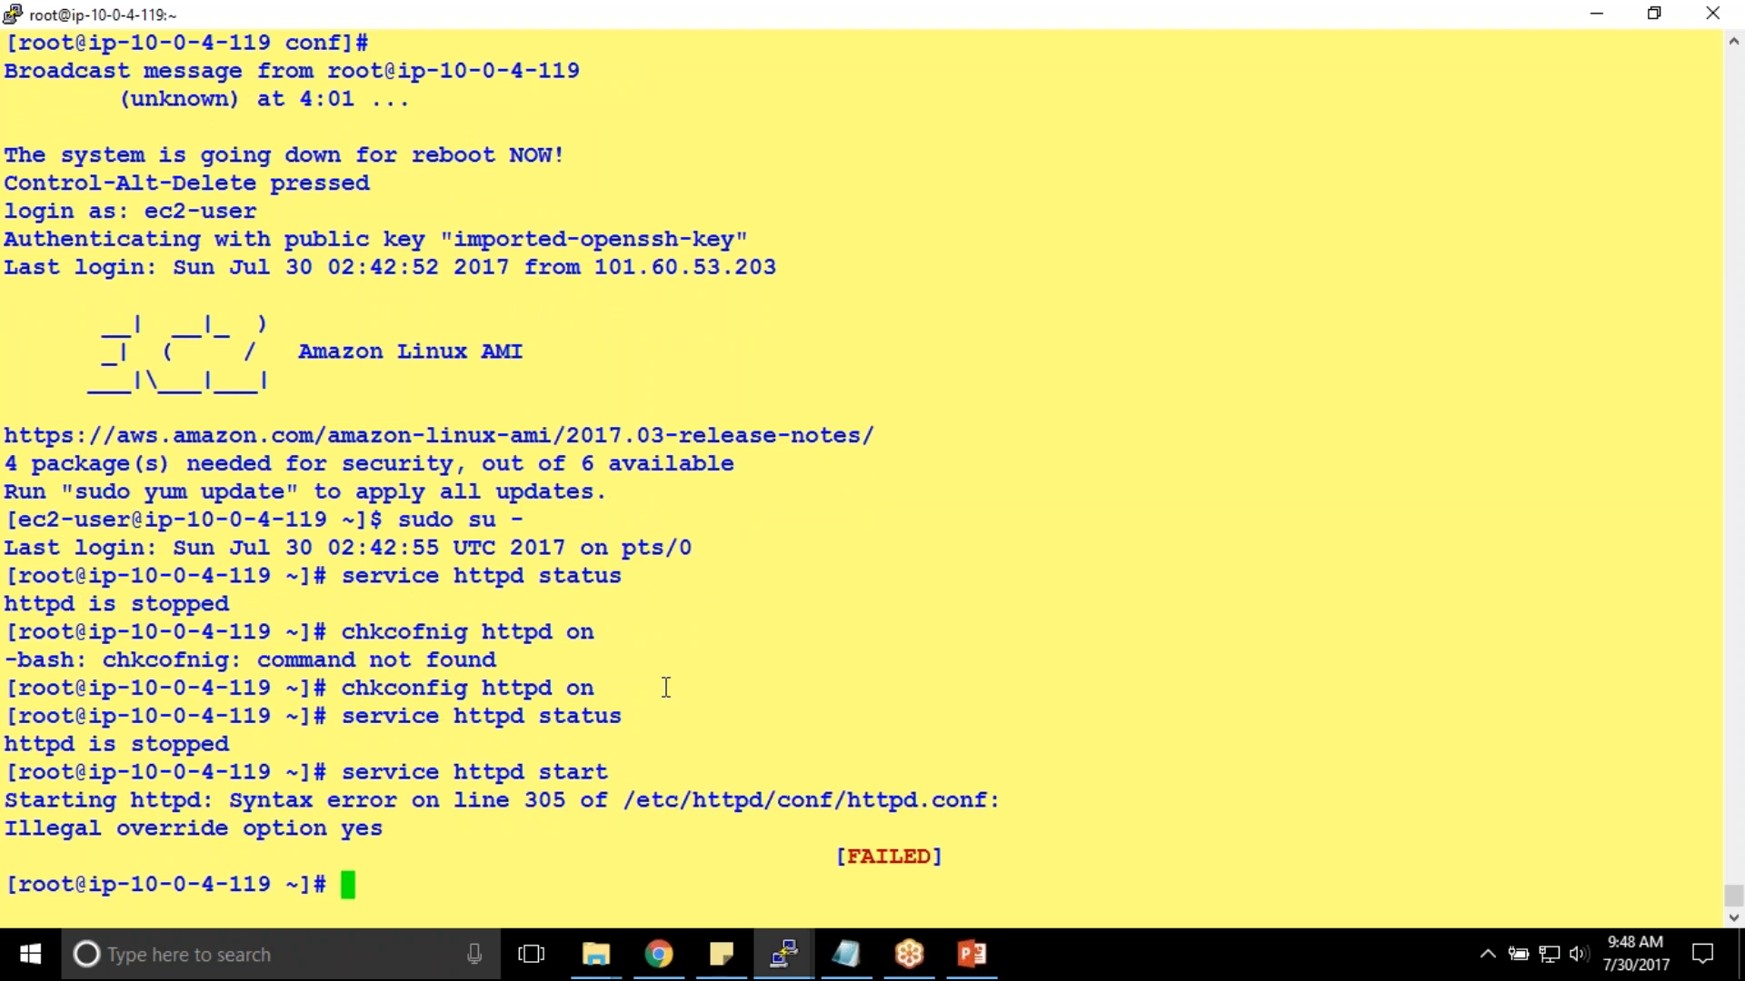
pyautogui.doubleClick(714, 777)
pyautogui.click(717, 804)
pyautogui.doubleClick(828, 802)
pyautogui.hotkey('ctrl', 'c')
pyautogui.write('vi')
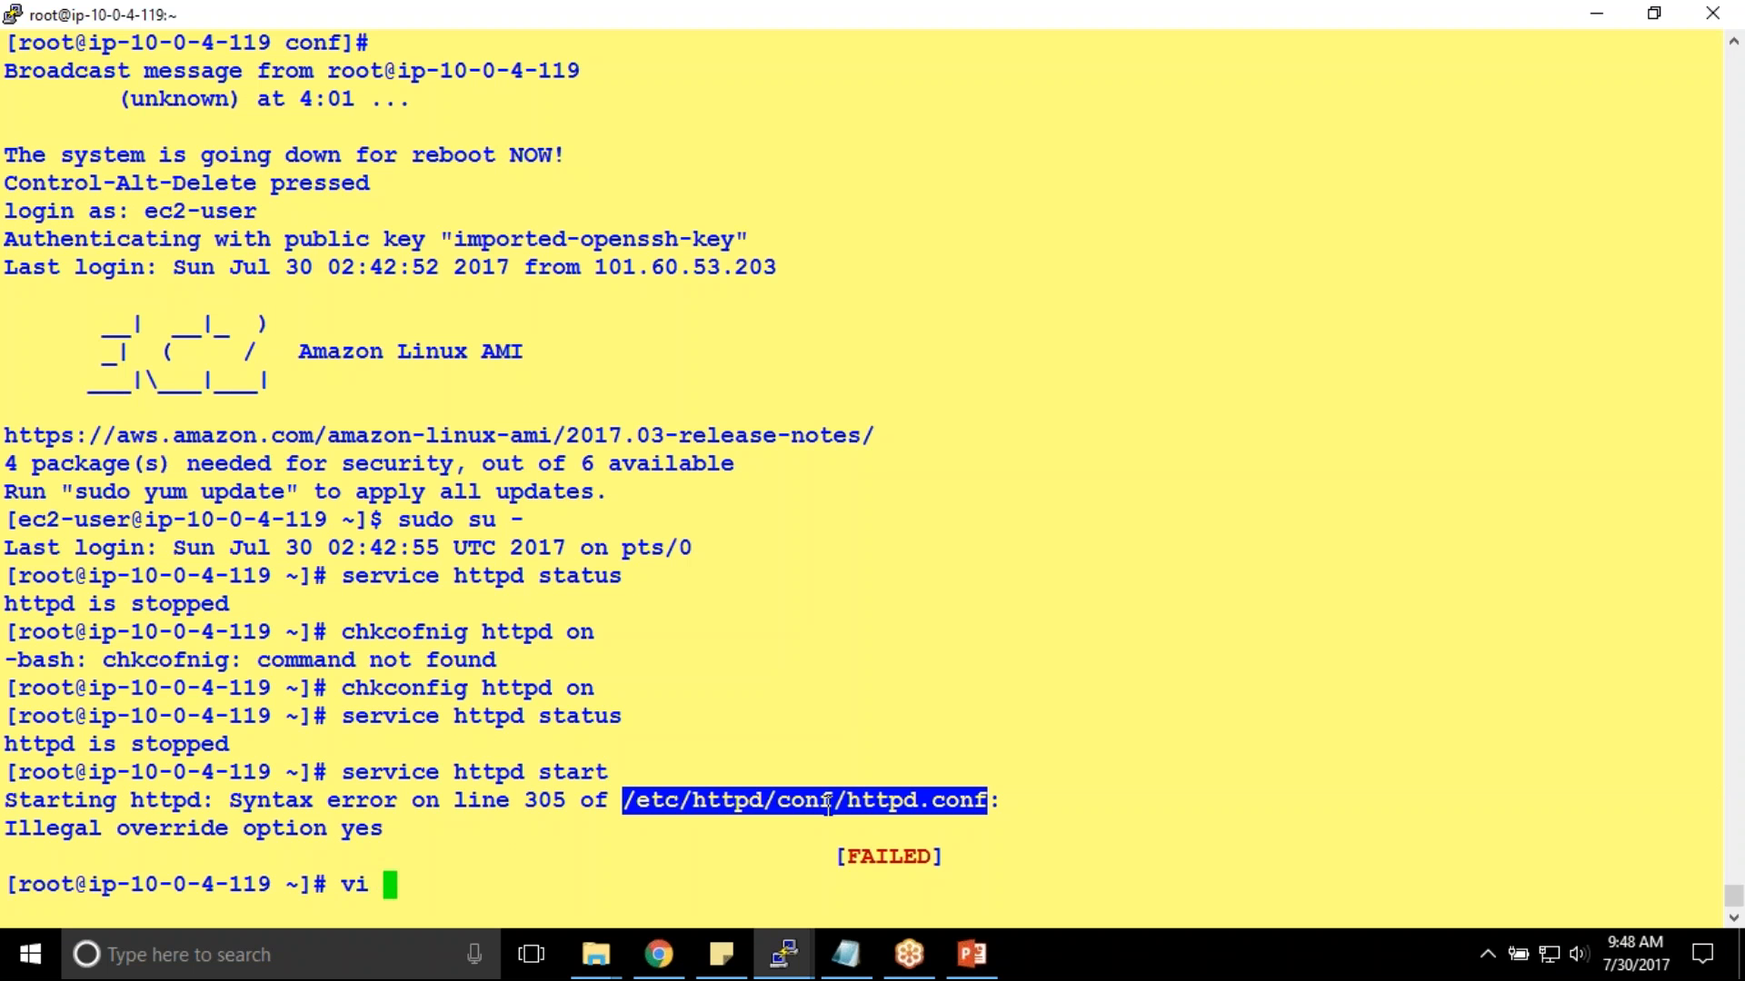
pyautogui.rightClick(828, 804)
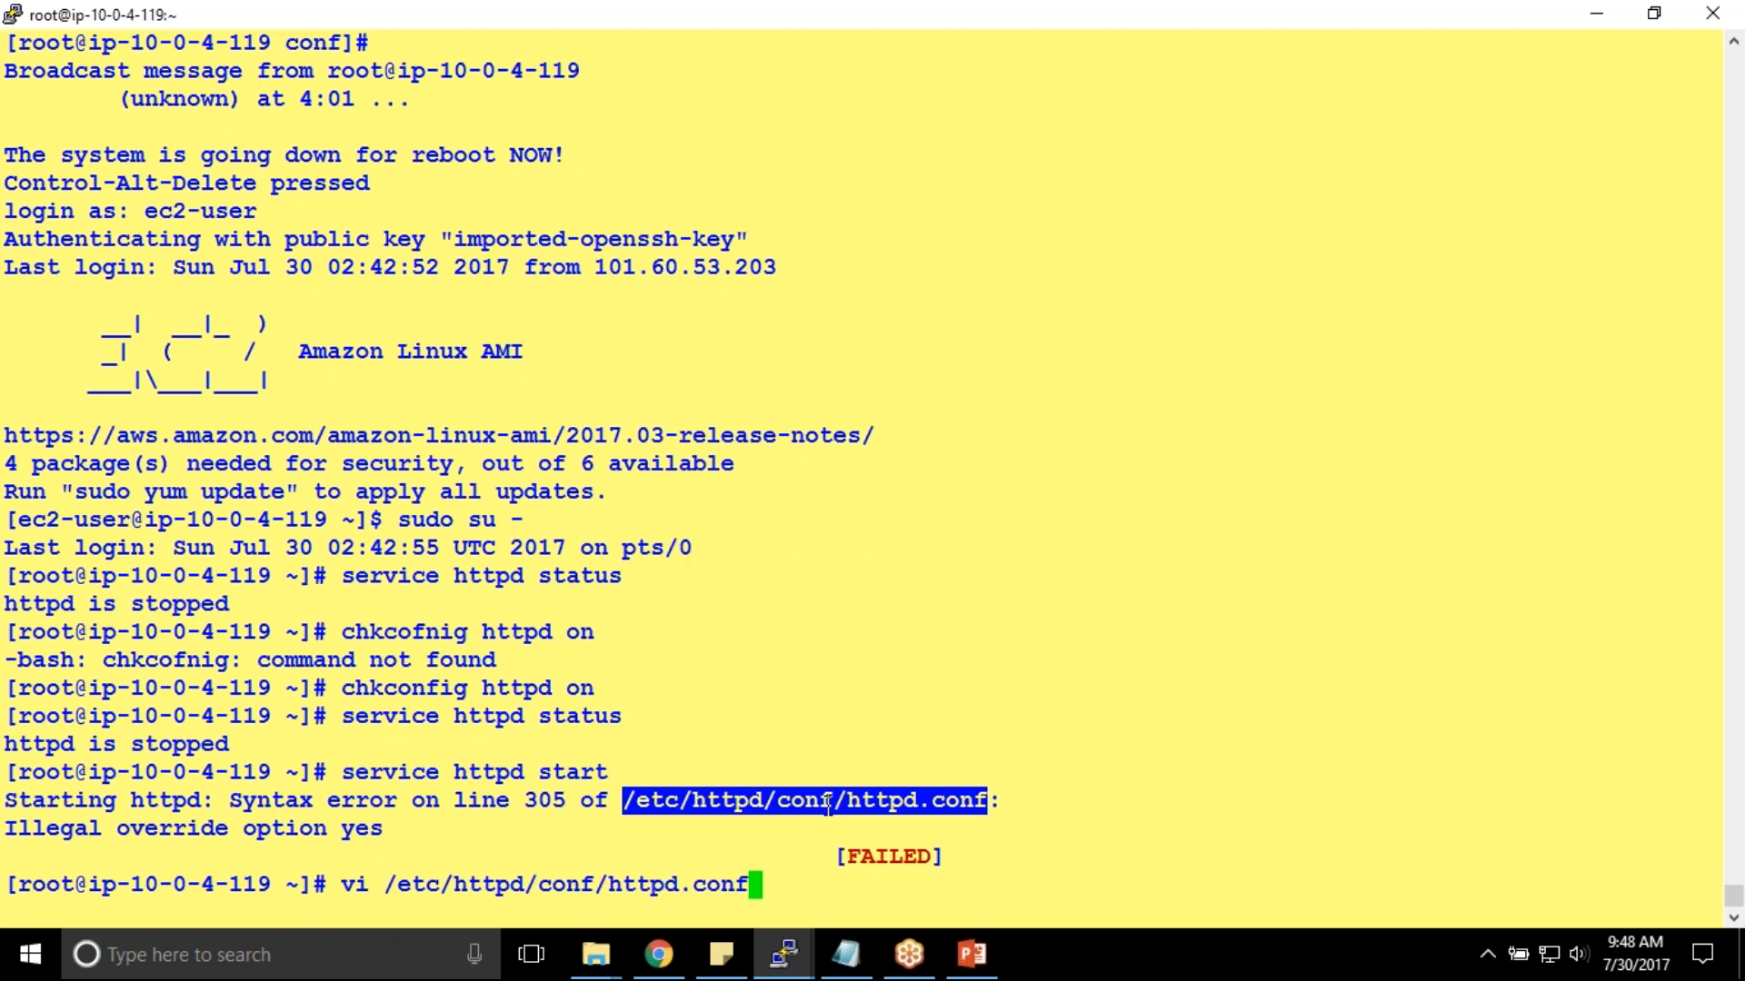
pyautogui.press('Return')
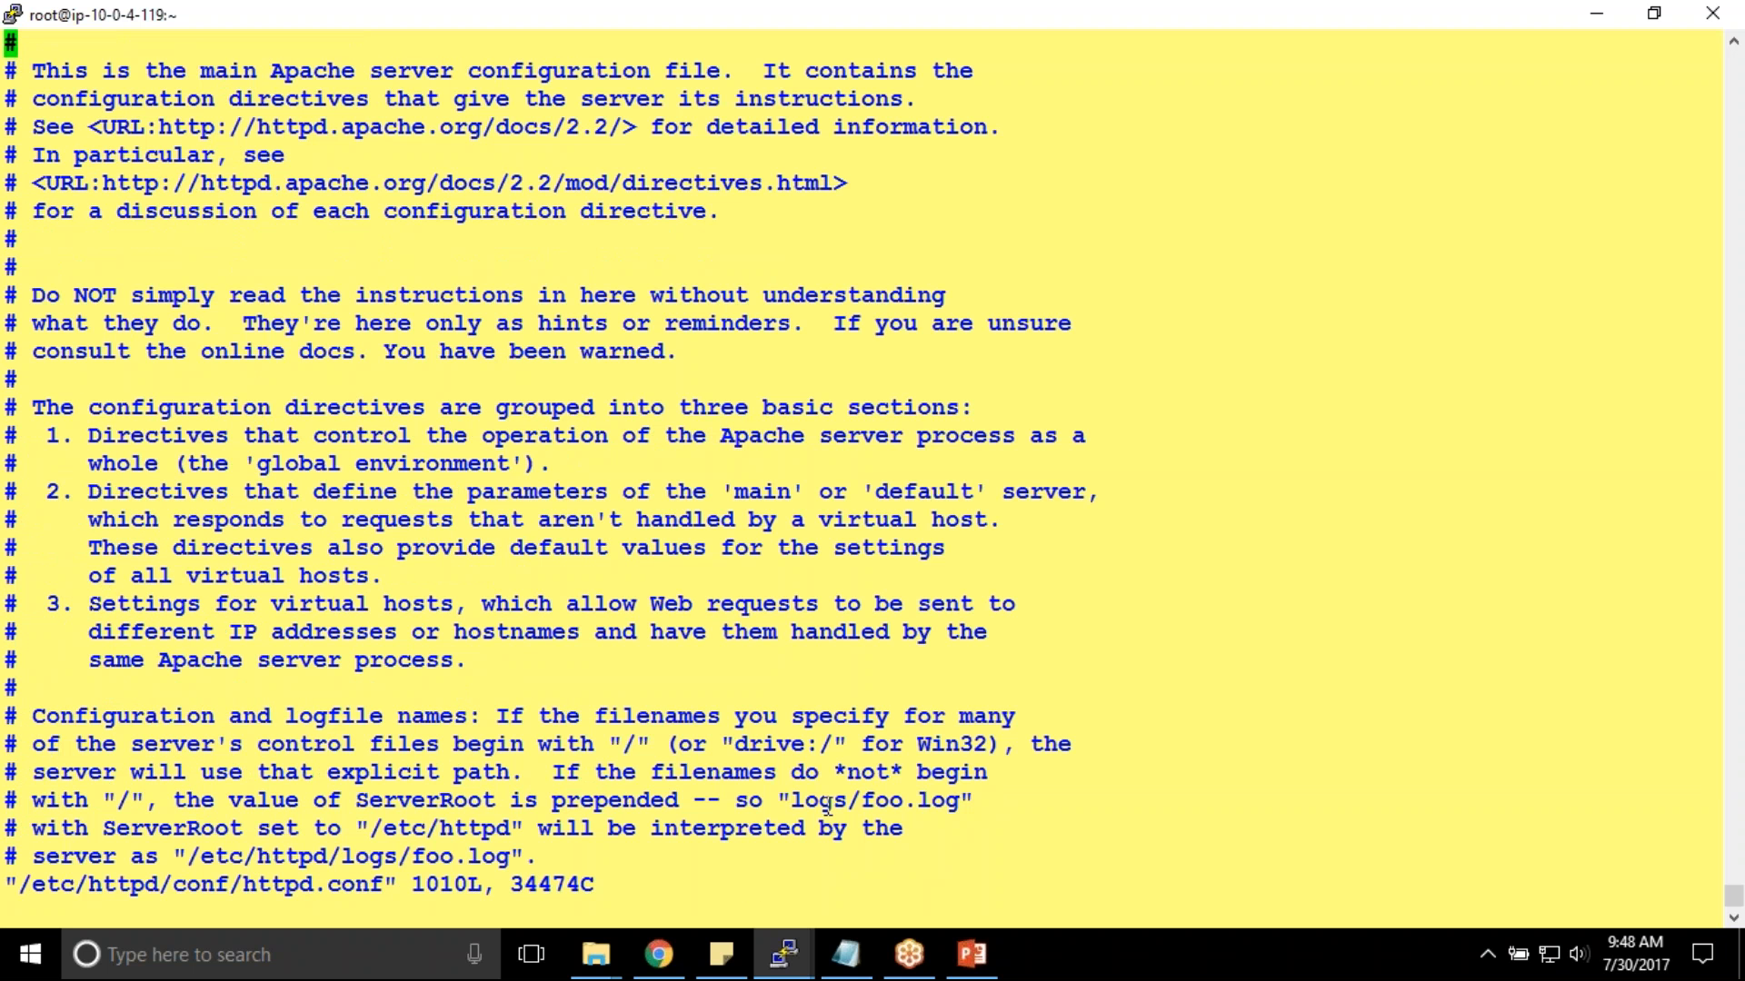
pyautogui.write(':q!')
pyautogui.press('Return')
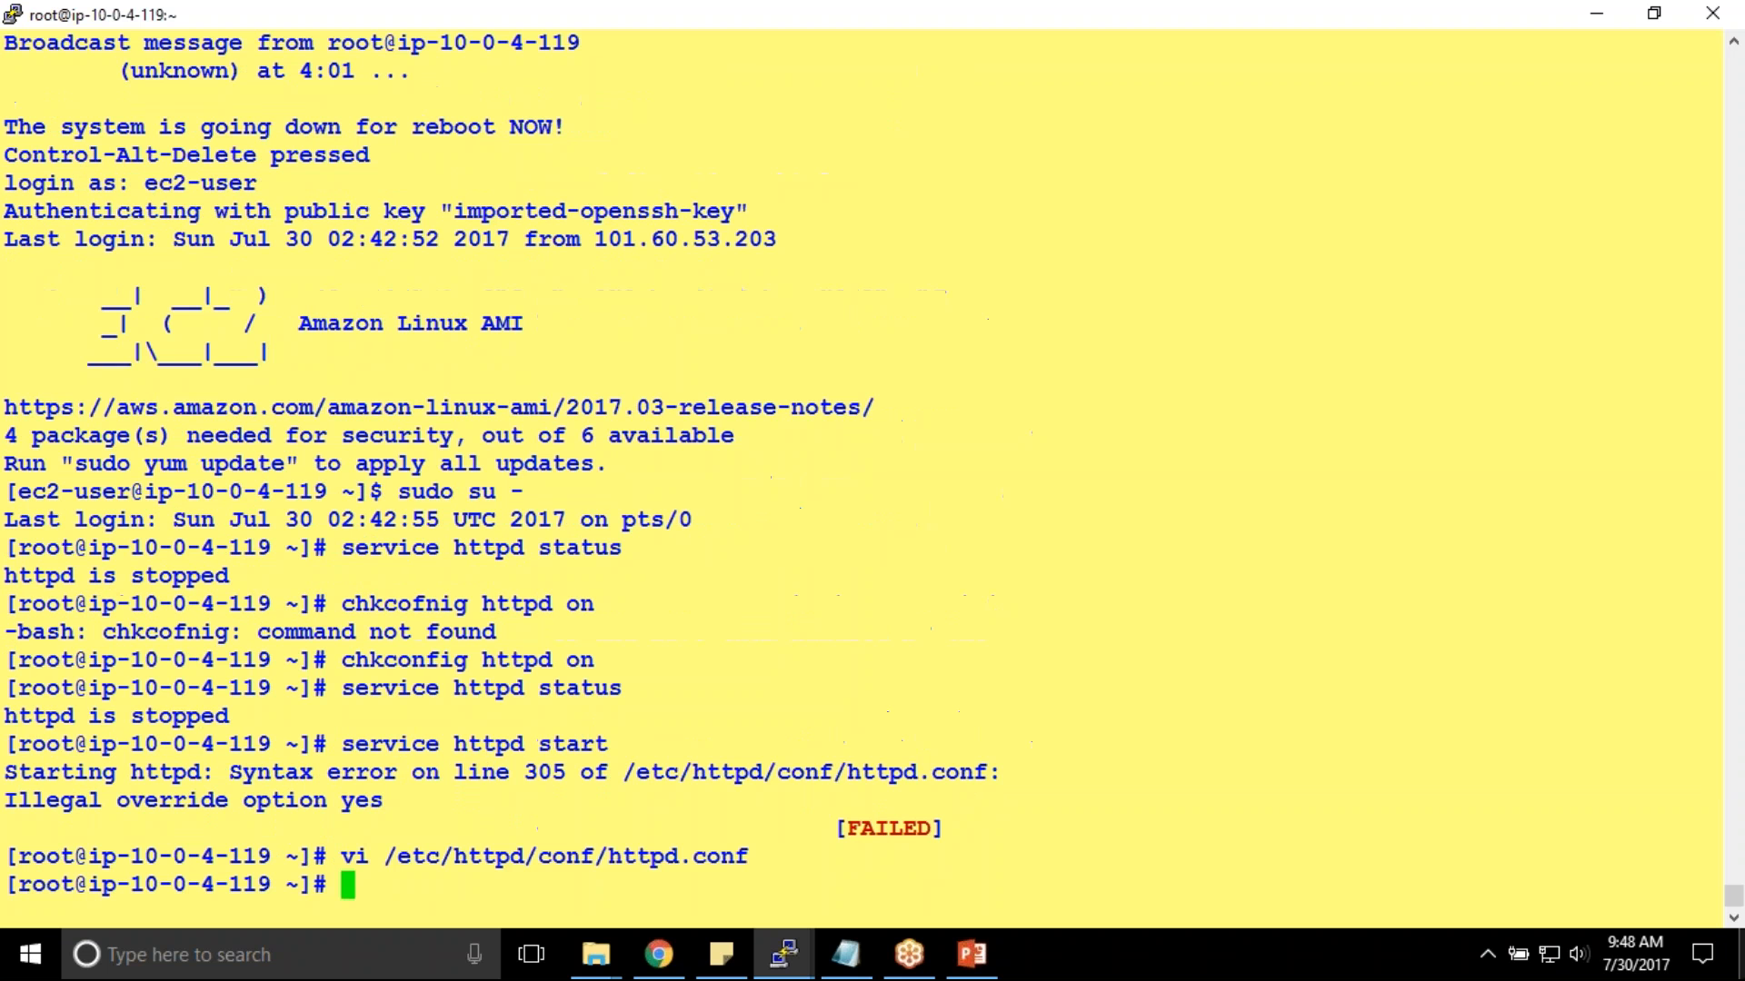
# Open /etc/httpd/conf/httpd.conf in vi and search the file for "Allow".
pyautogui.doubleClick(613, 863)
pyautogui.write('vi')
pyautogui.rightClick(613, 863)
pyautogui.press('Return')
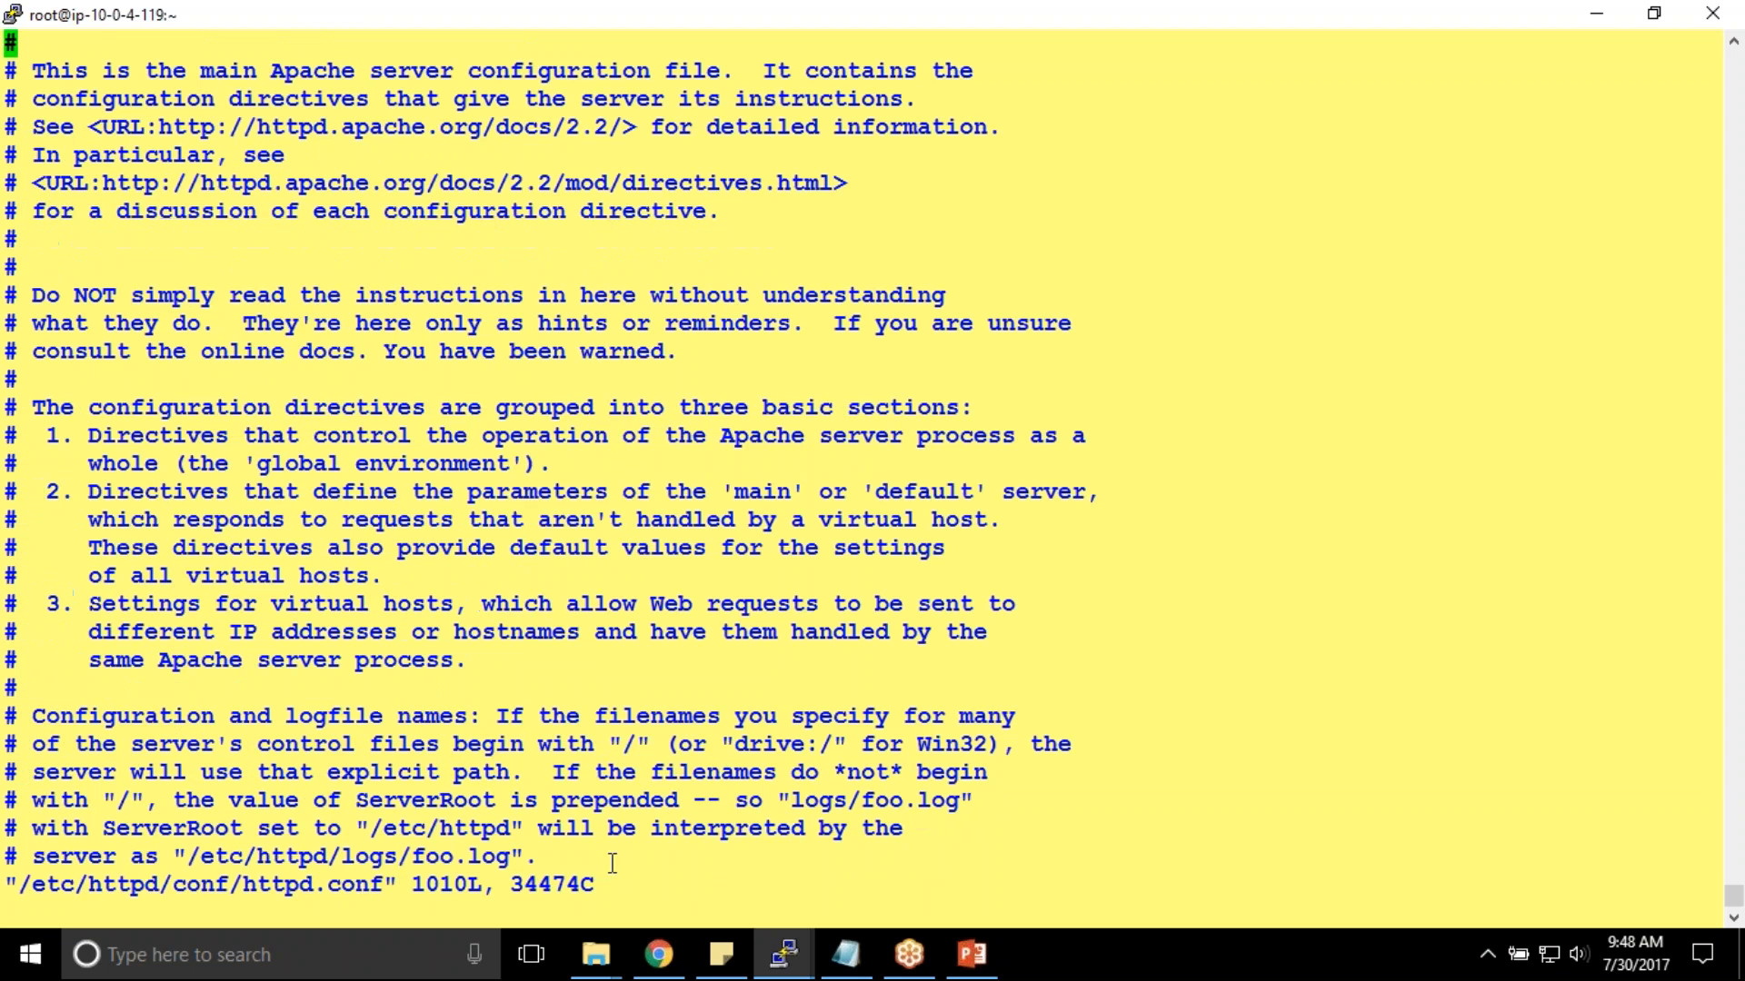
pyautogui.write('/')
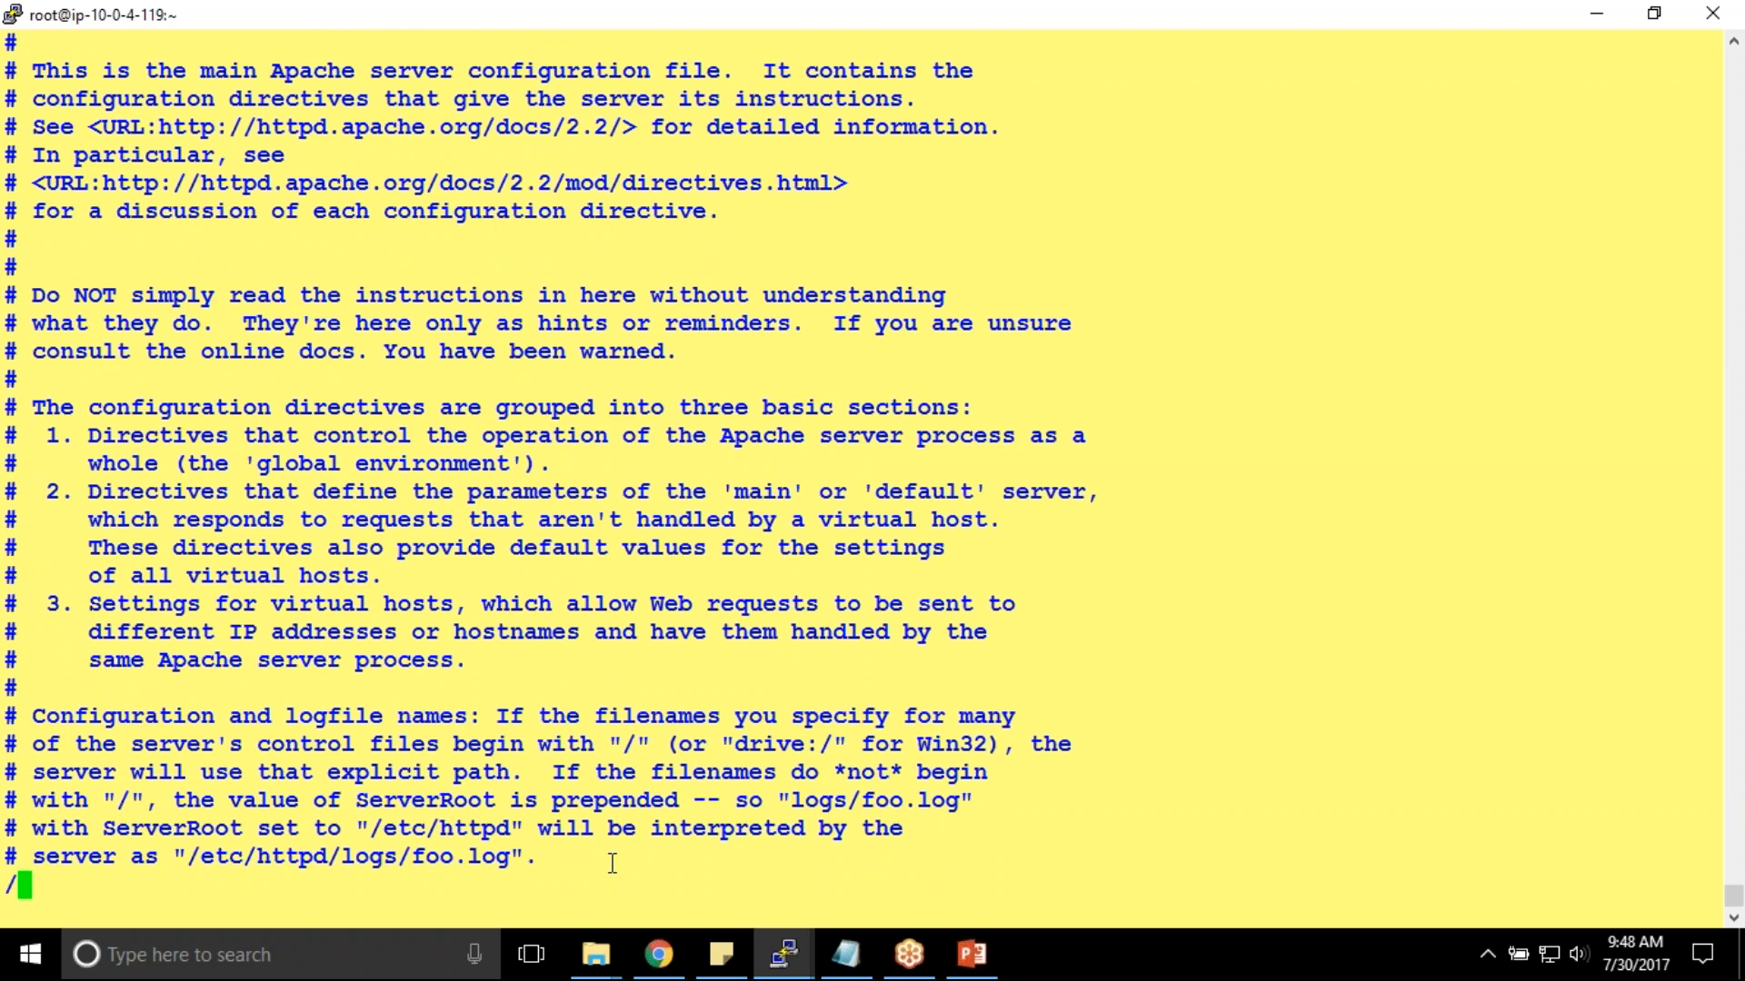
pyautogui.write('O')
pyautogui.press('BackSpace')
pyautogui.write('Allow')
pyautogui.press('Return')
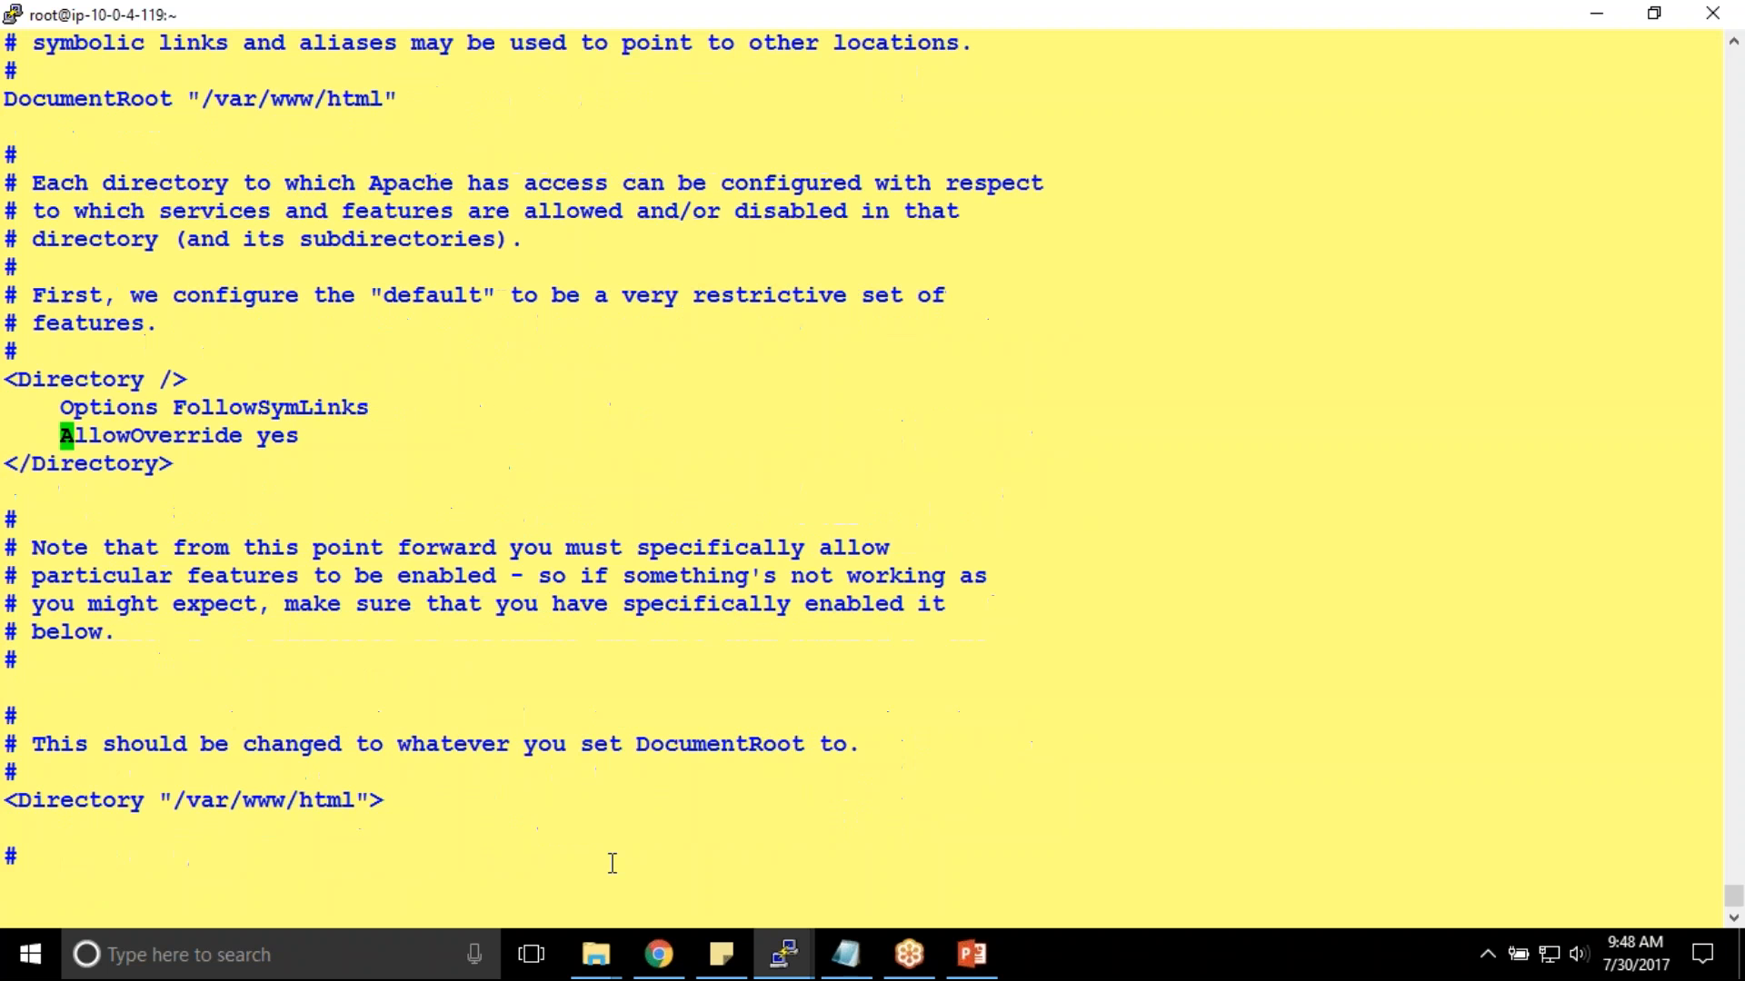
# Set AllowOverride to none in the <Directory /> block, then save httpd.conf and quit vi.
pyautogui.press('Right')
pyautogui.press('Right')
pyautogui.press('Right')
pyautogui.press('Right')
pyautogui.press('Right')
pyautogui.press('Right')
pyautogui.press('Right')
pyautogui.press('Right')
pyautogui.press('Right')
pyautogui.press('Right')
pyautogui.press('Right')
pyautogui.press('Right')
pyautogui.press('Right')
pyautogui.press('Right')
pyautogui.press('x')
pyautogui.press('x')
pyautogui.press('x')
pyautogui.write('none')
pyautogui.press('Escape')
pyautogui.write(':wq')
pyautogui.press('Return')
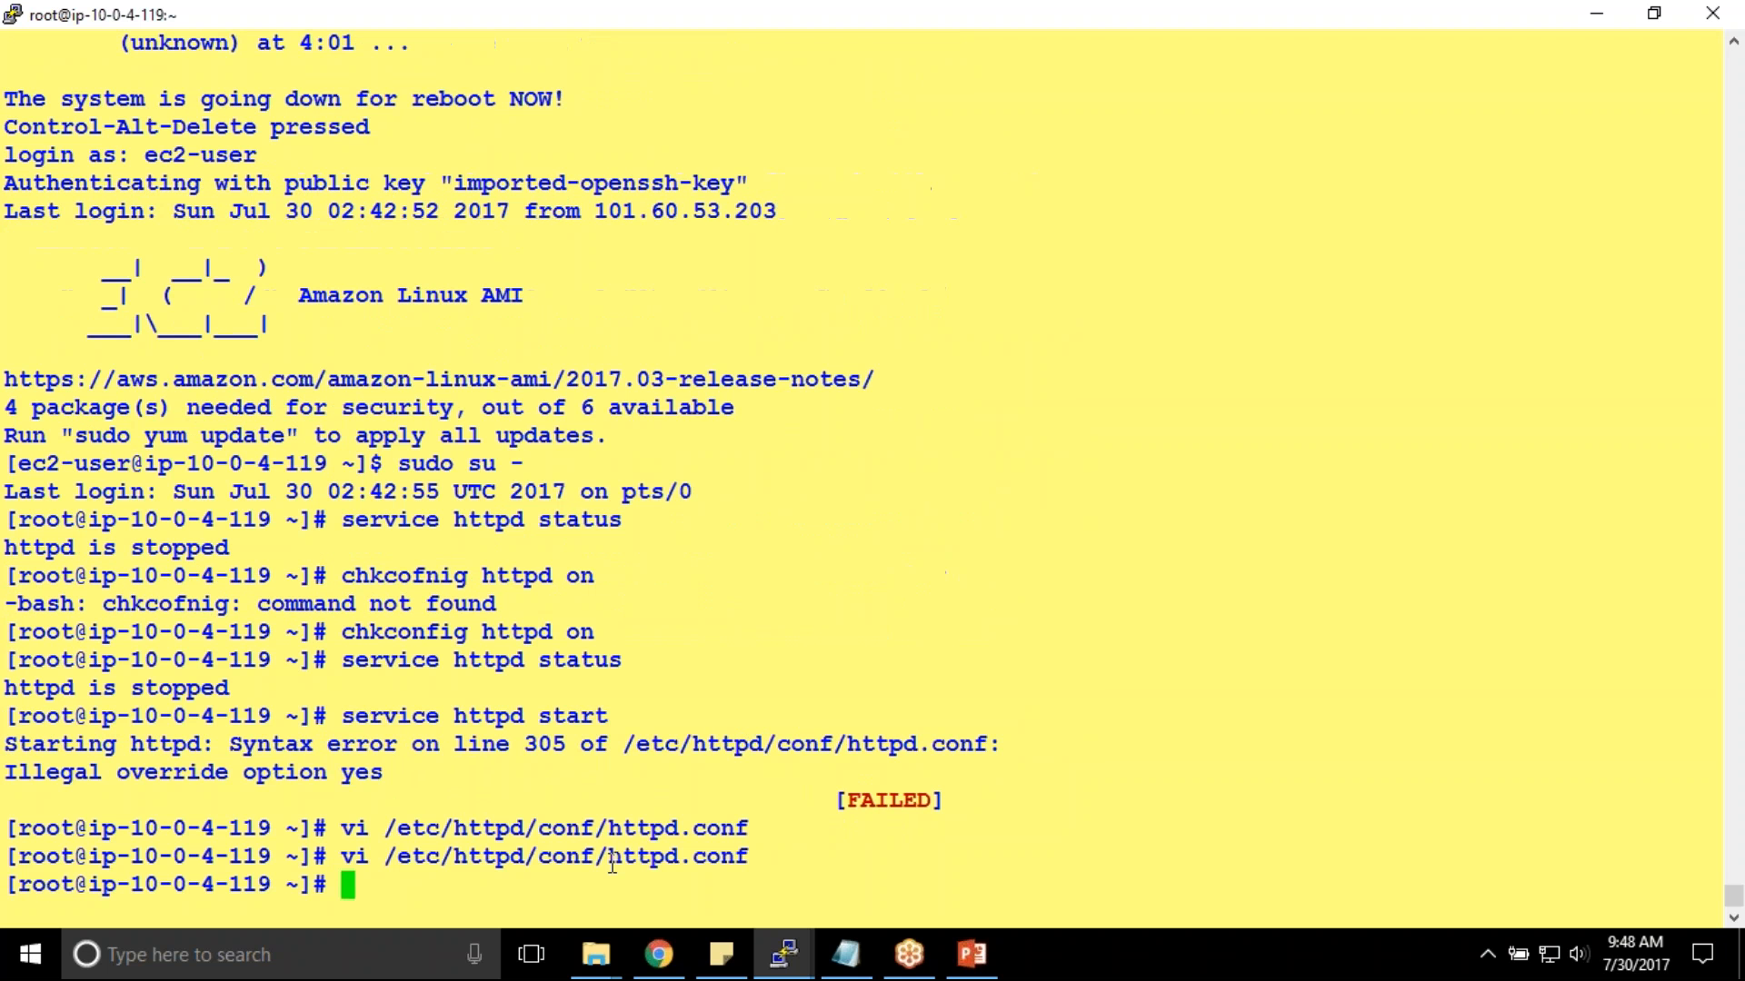
# Rerun service httpd start from the command history to start the web server with the edited configuration.
pyautogui.press('Up')
pyautogui.press('Up')
pyautogui.press('Up')
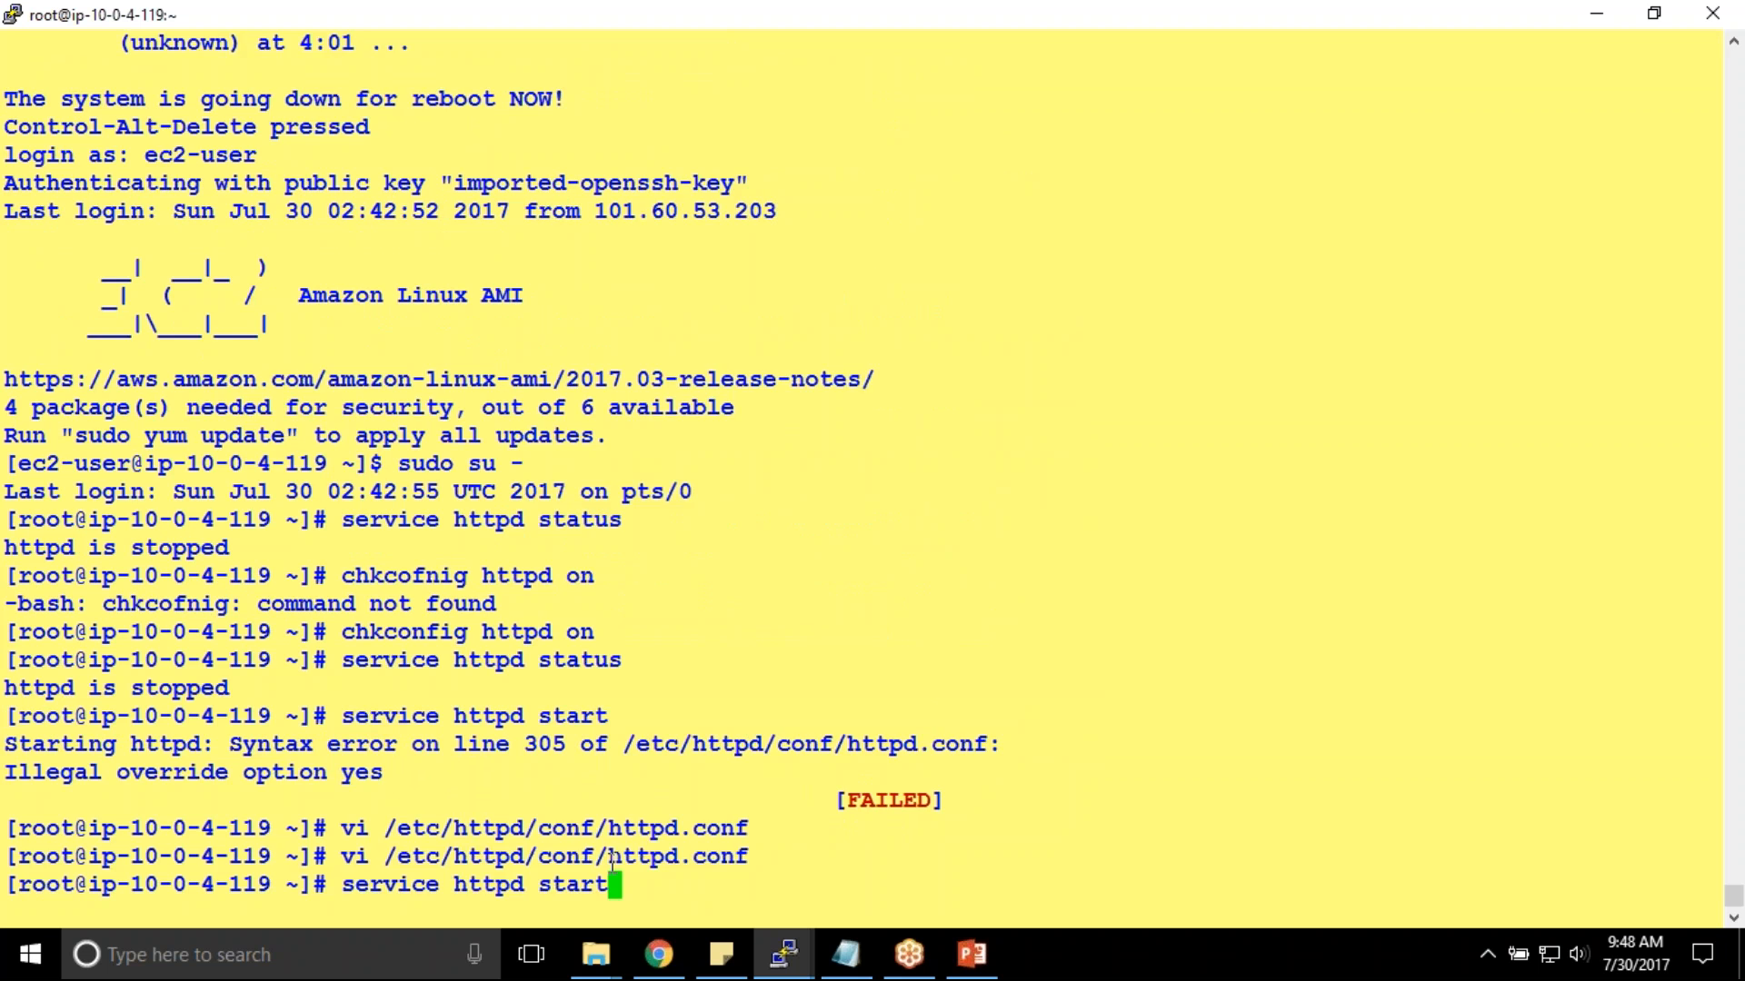
pyautogui.press('Return')
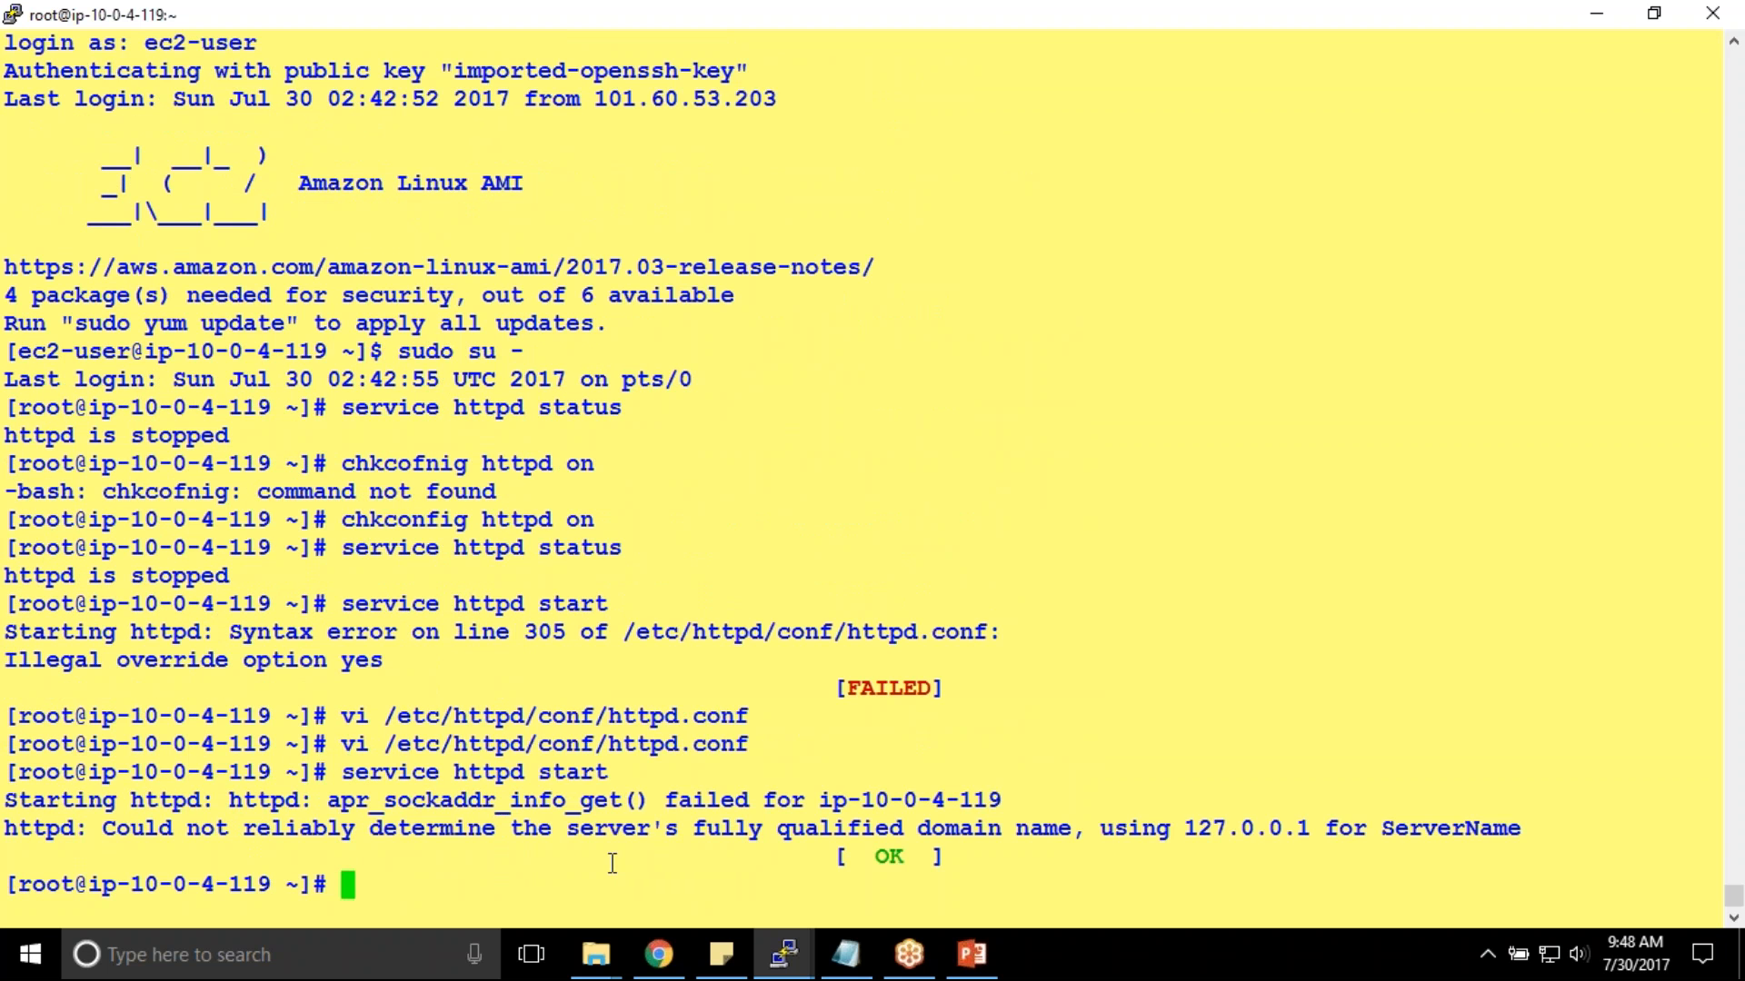
pyautogui.press('Up')
pyautogui.press('Up')
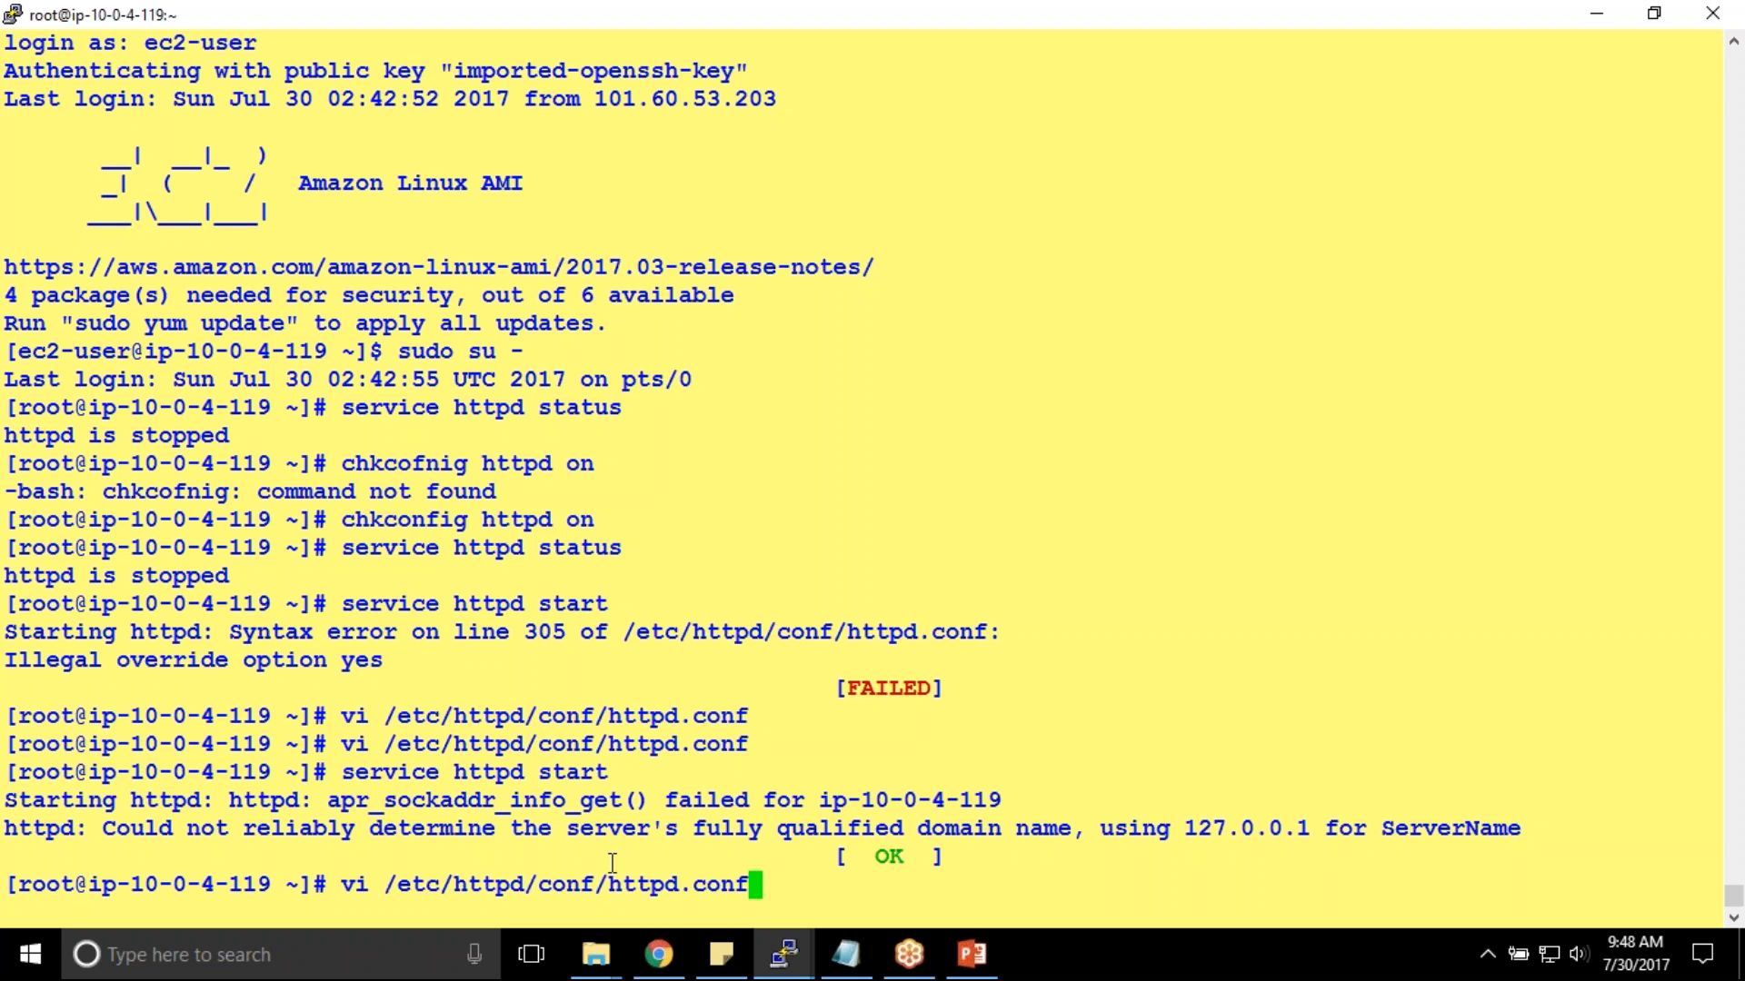
pyautogui.press('Down')
pyautogui.press('Down')
pyautogui.press('Up')
pyautogui.hotkey('ctrl', 'c')
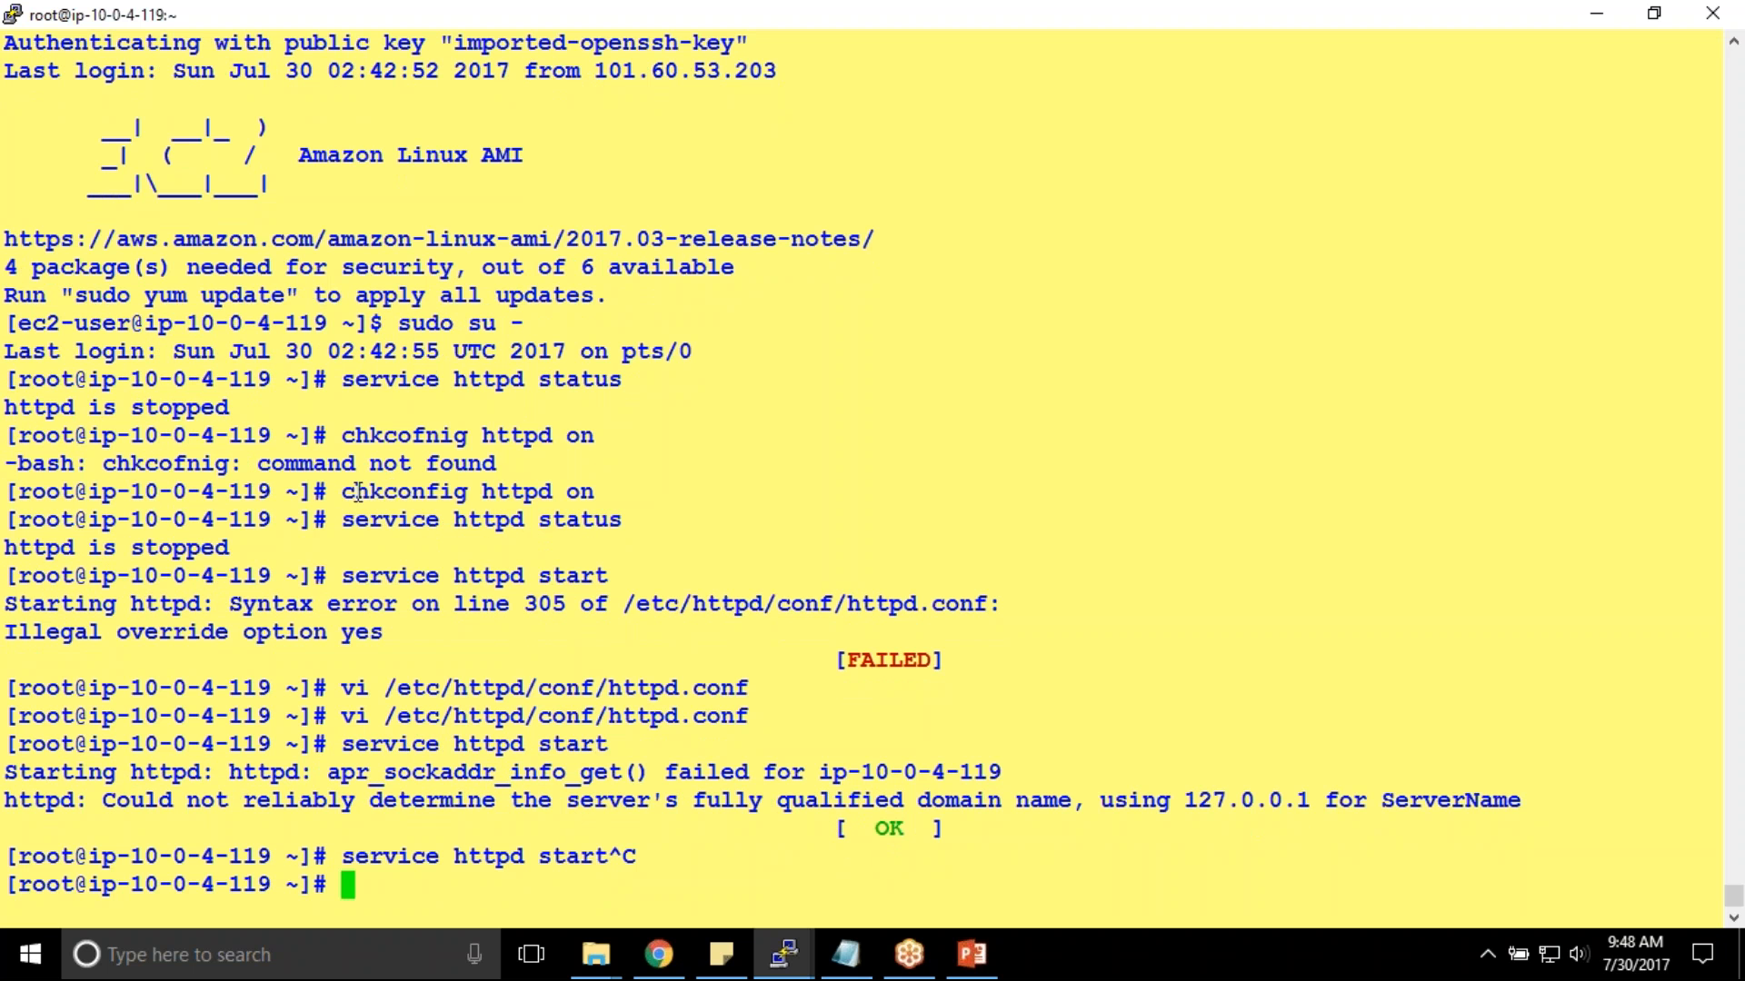
# Run chkconfig httpd on to enable the web server at boot, then clear the terminal.
pyautogui.moveTo(355, 492); pyautogui.dragTo(595, 492)
pyautogui.rightClick(815, 407)
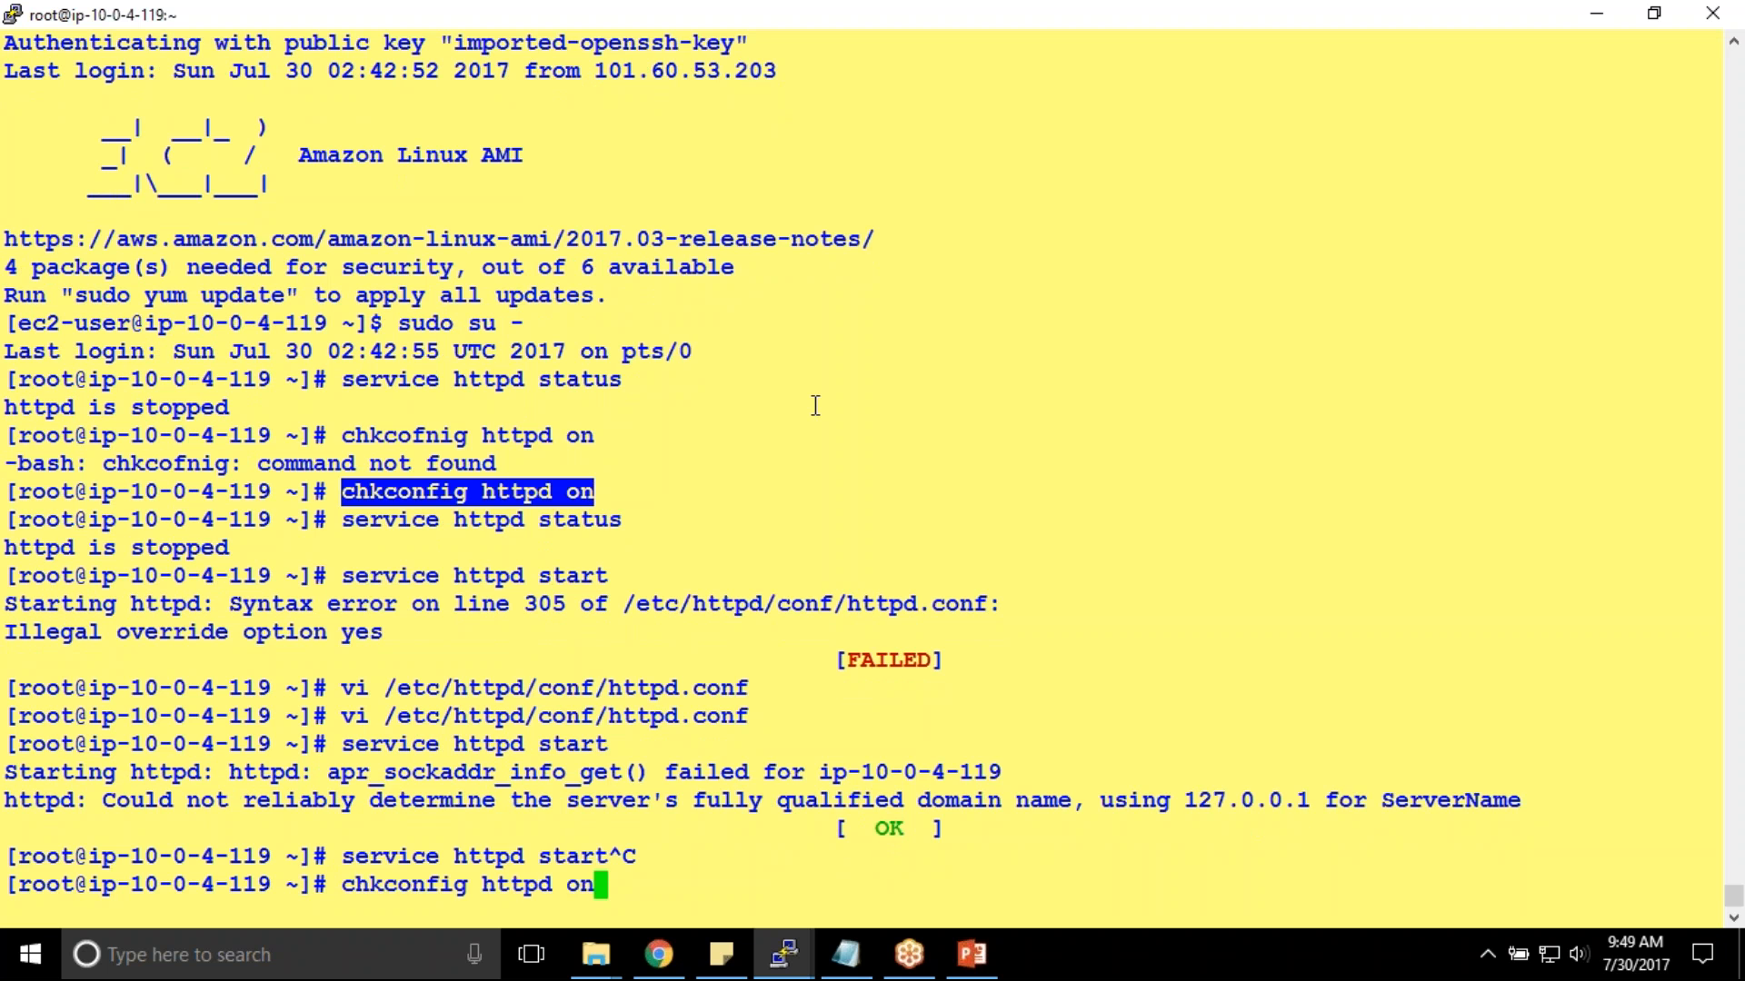
pyautogui.press('Return')
pyautogui.write('clear')
pyautogui.press('Return')
pyautogui.press('Return')
pyautogui.press('Return')
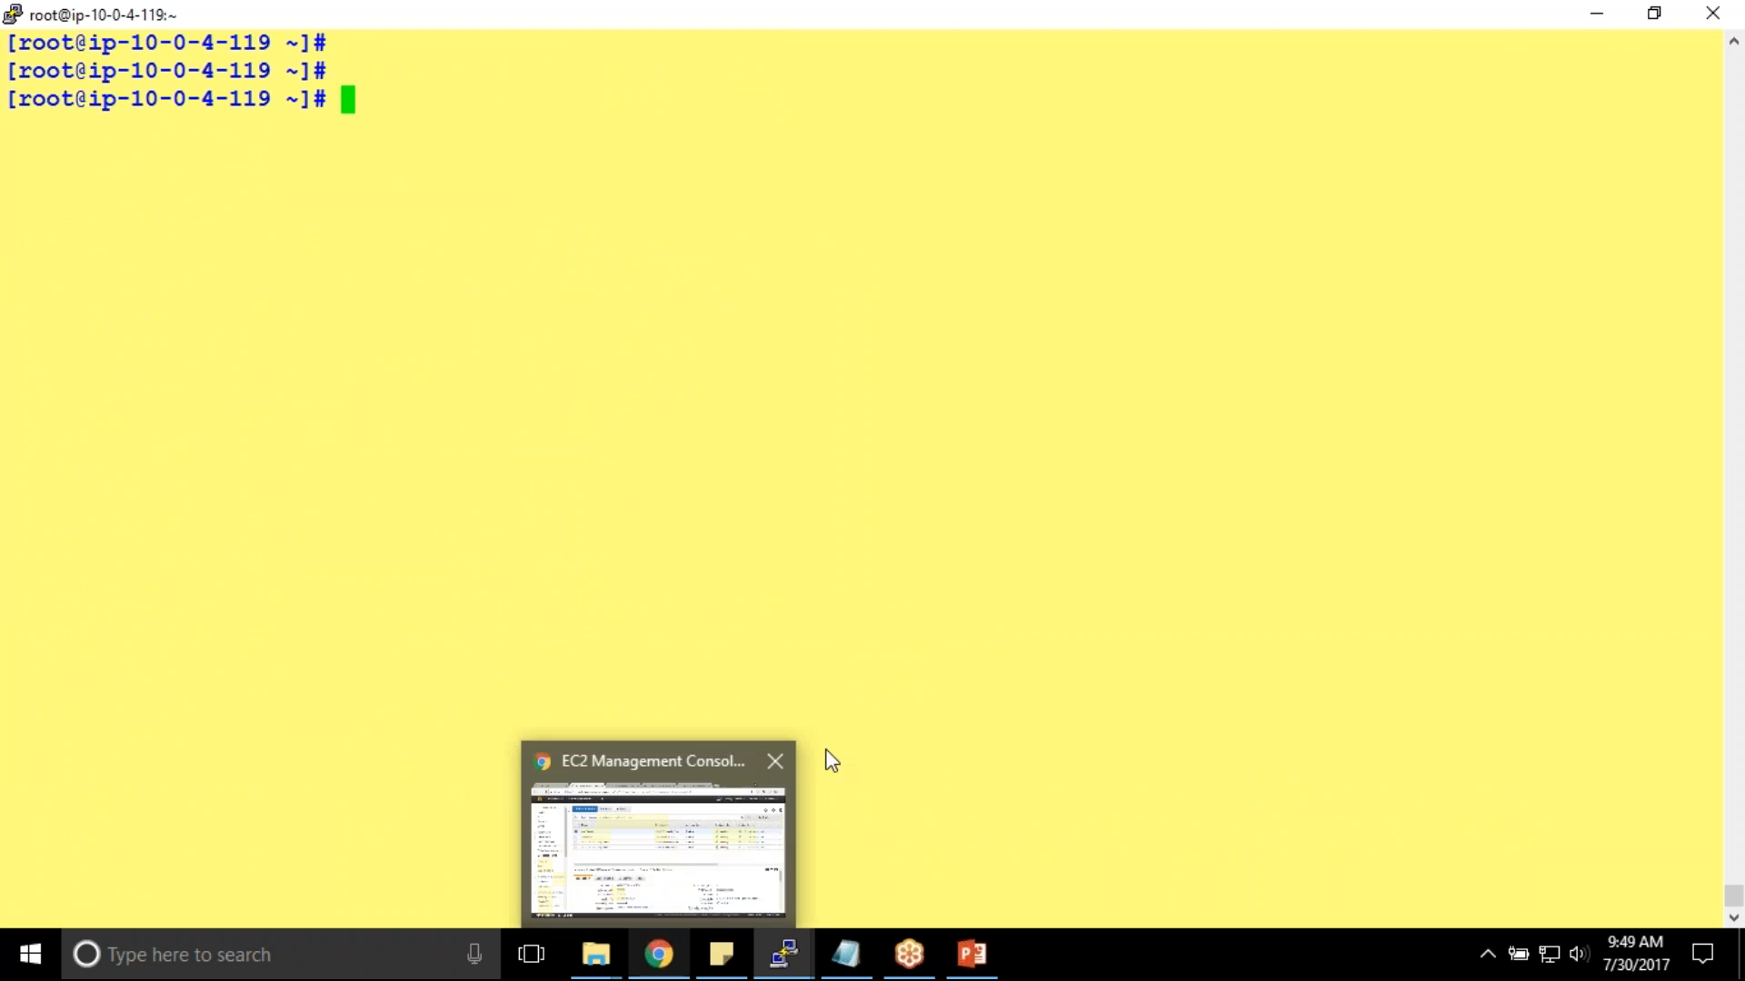
# Switch from the terminal to Chrome and open the AMIs list in the EC2 console.
pyautogui.click(1616, 22)
pyautogui.click(664, 954)
pyautogui.click(1596, 20)
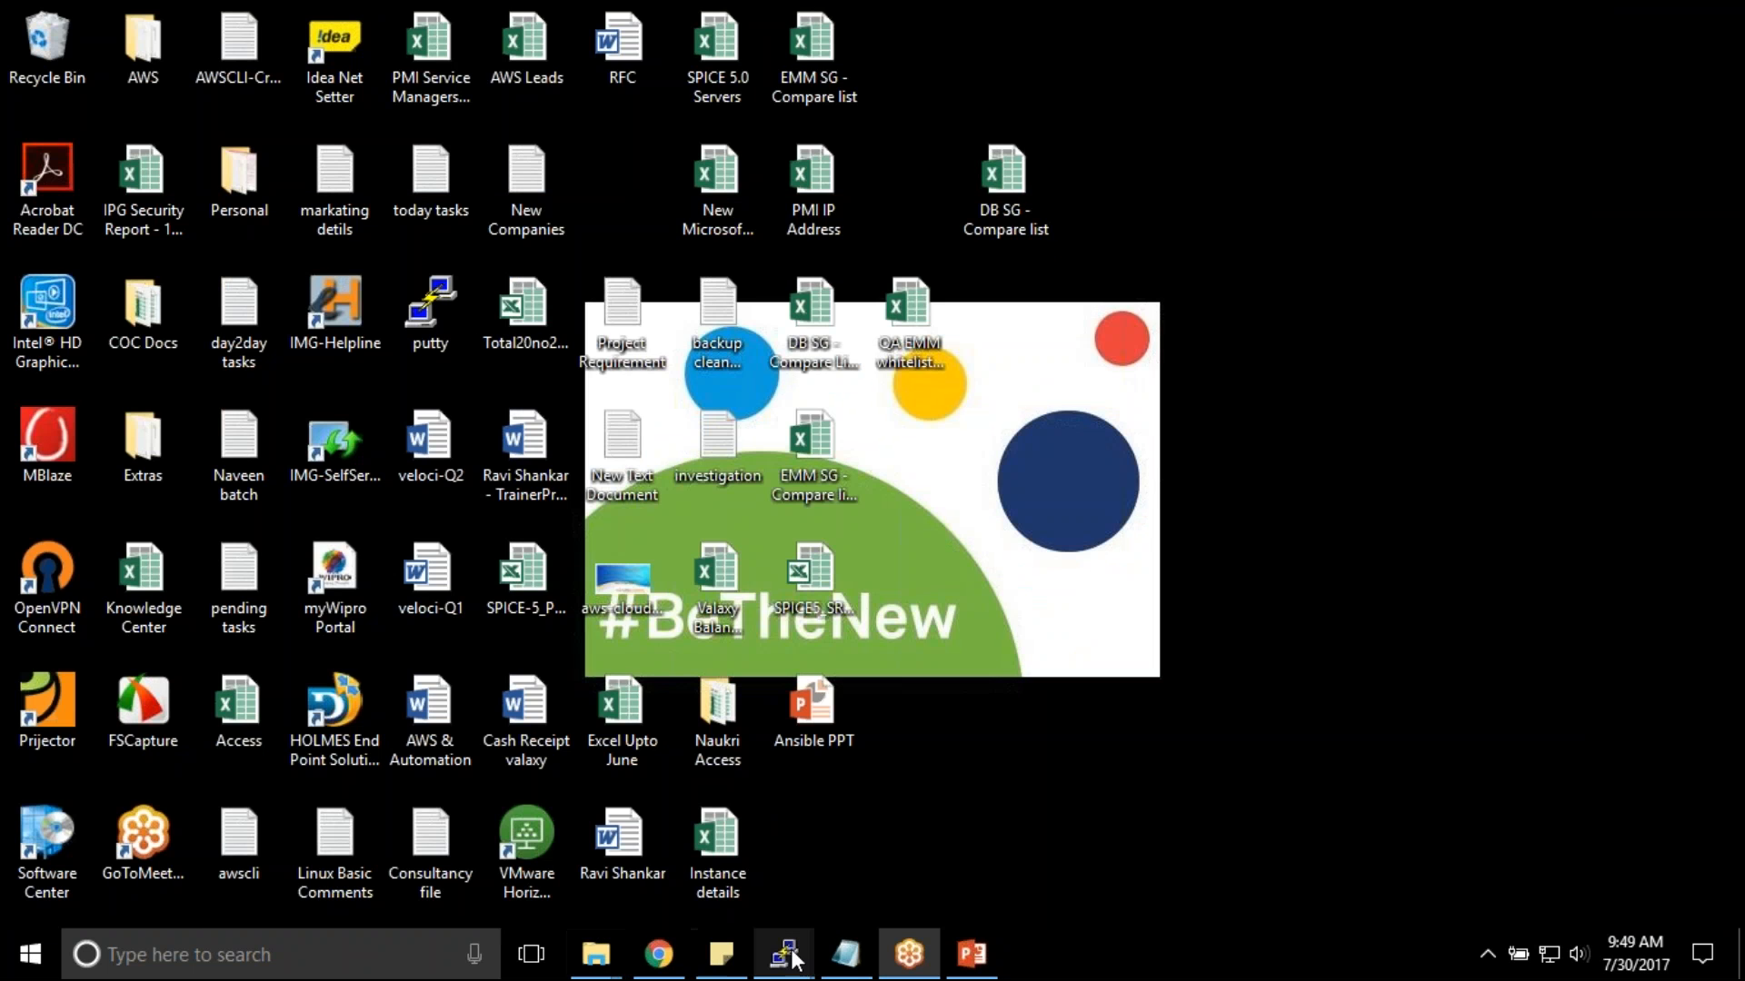
pyautogui.click(670, 955)
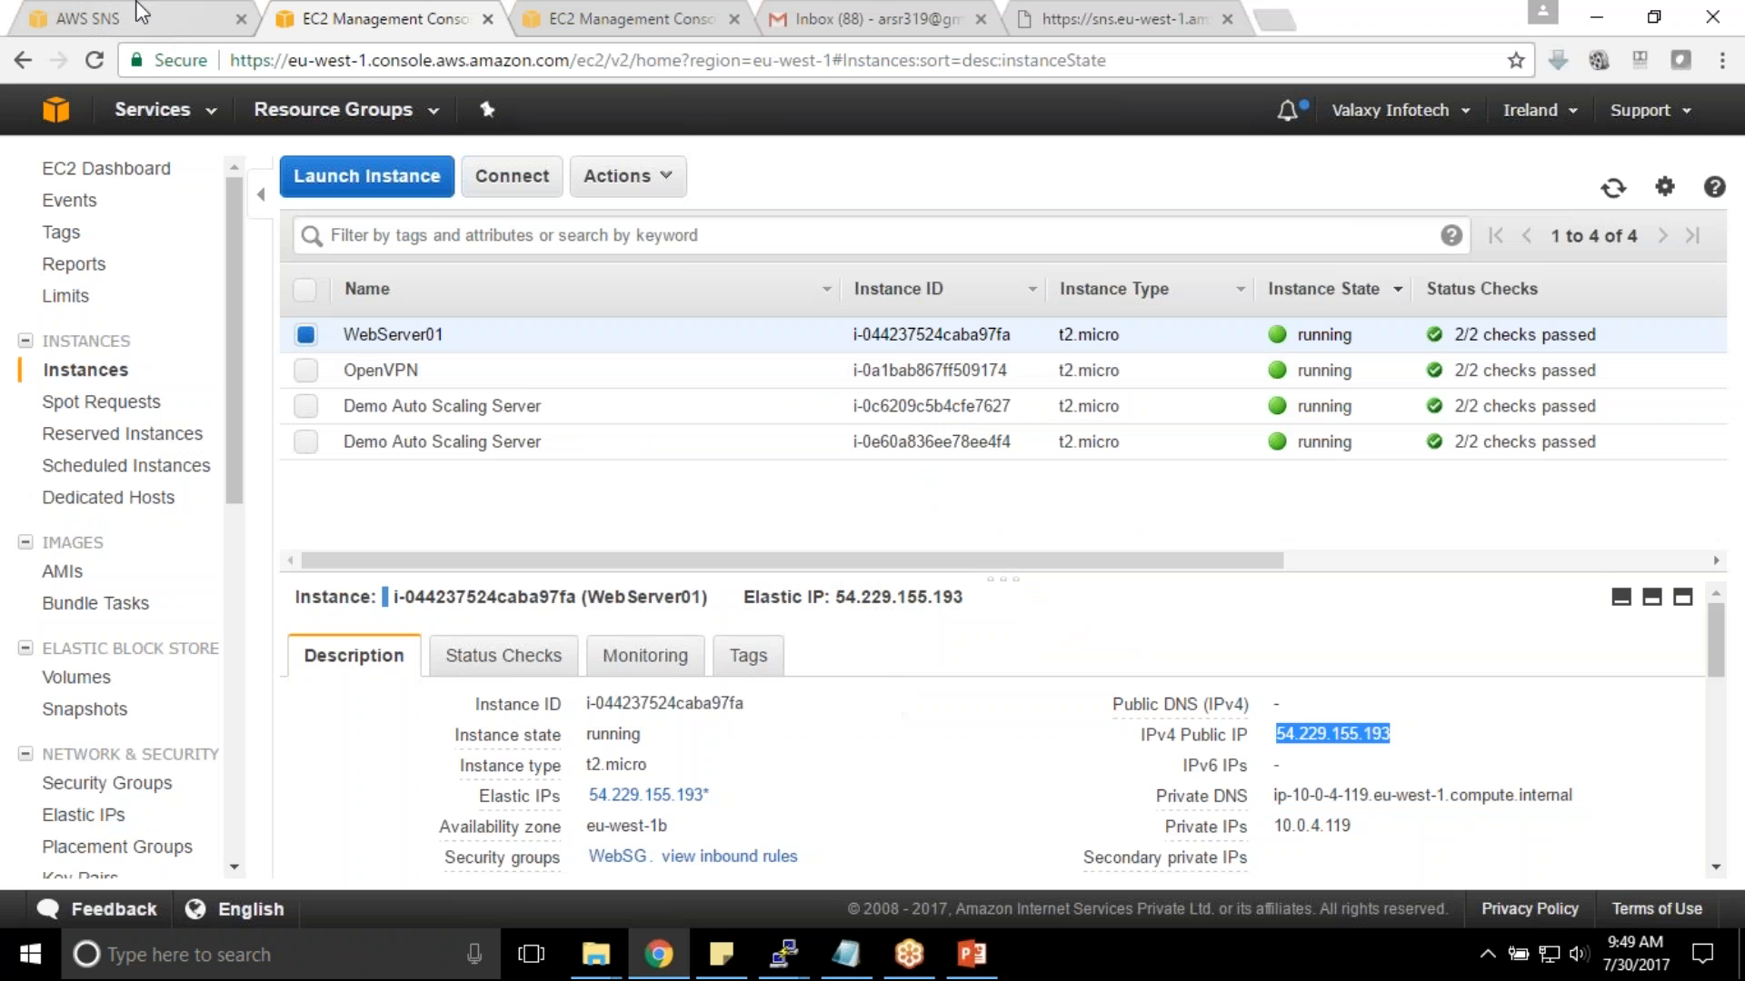
pyautogui.click(141, 14)
pyautogui.click(338, 14)
pyautogui.click(72, 575)
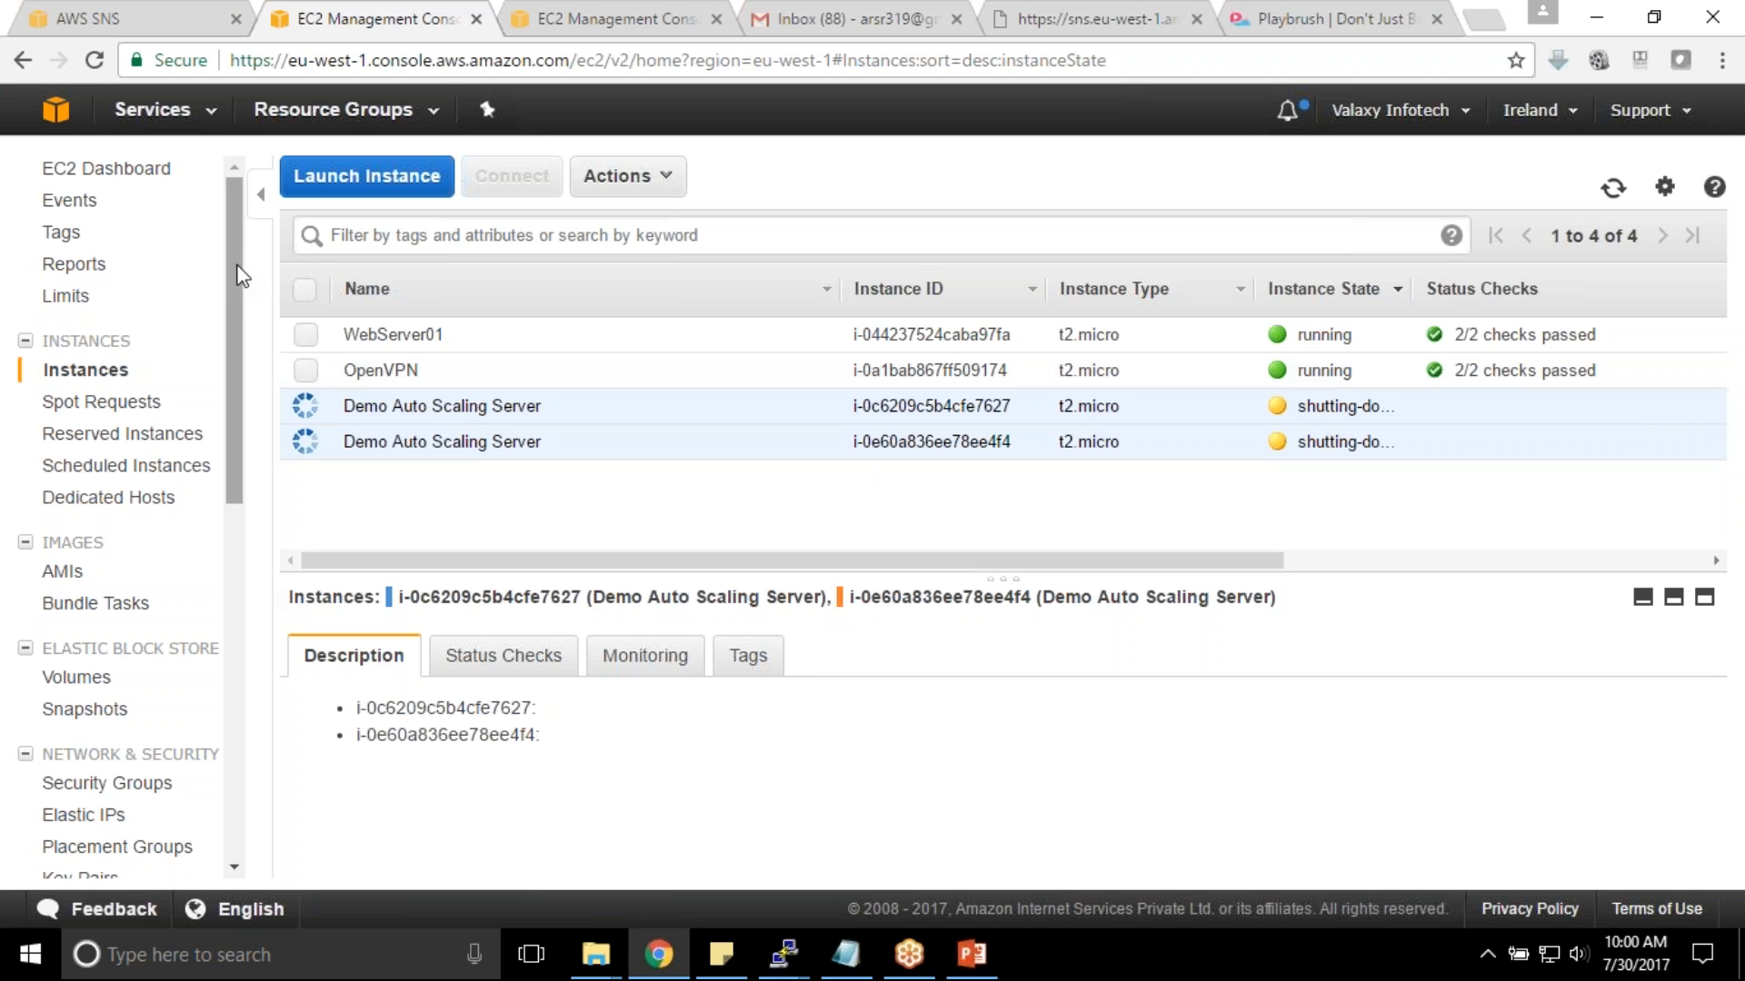
# Refresh the EC2 instances list, check the instances registered with DemoELB, and return to the instances list.
pyautogui.moveTo(239, 270); pyautogui.dragTo(243, 381)
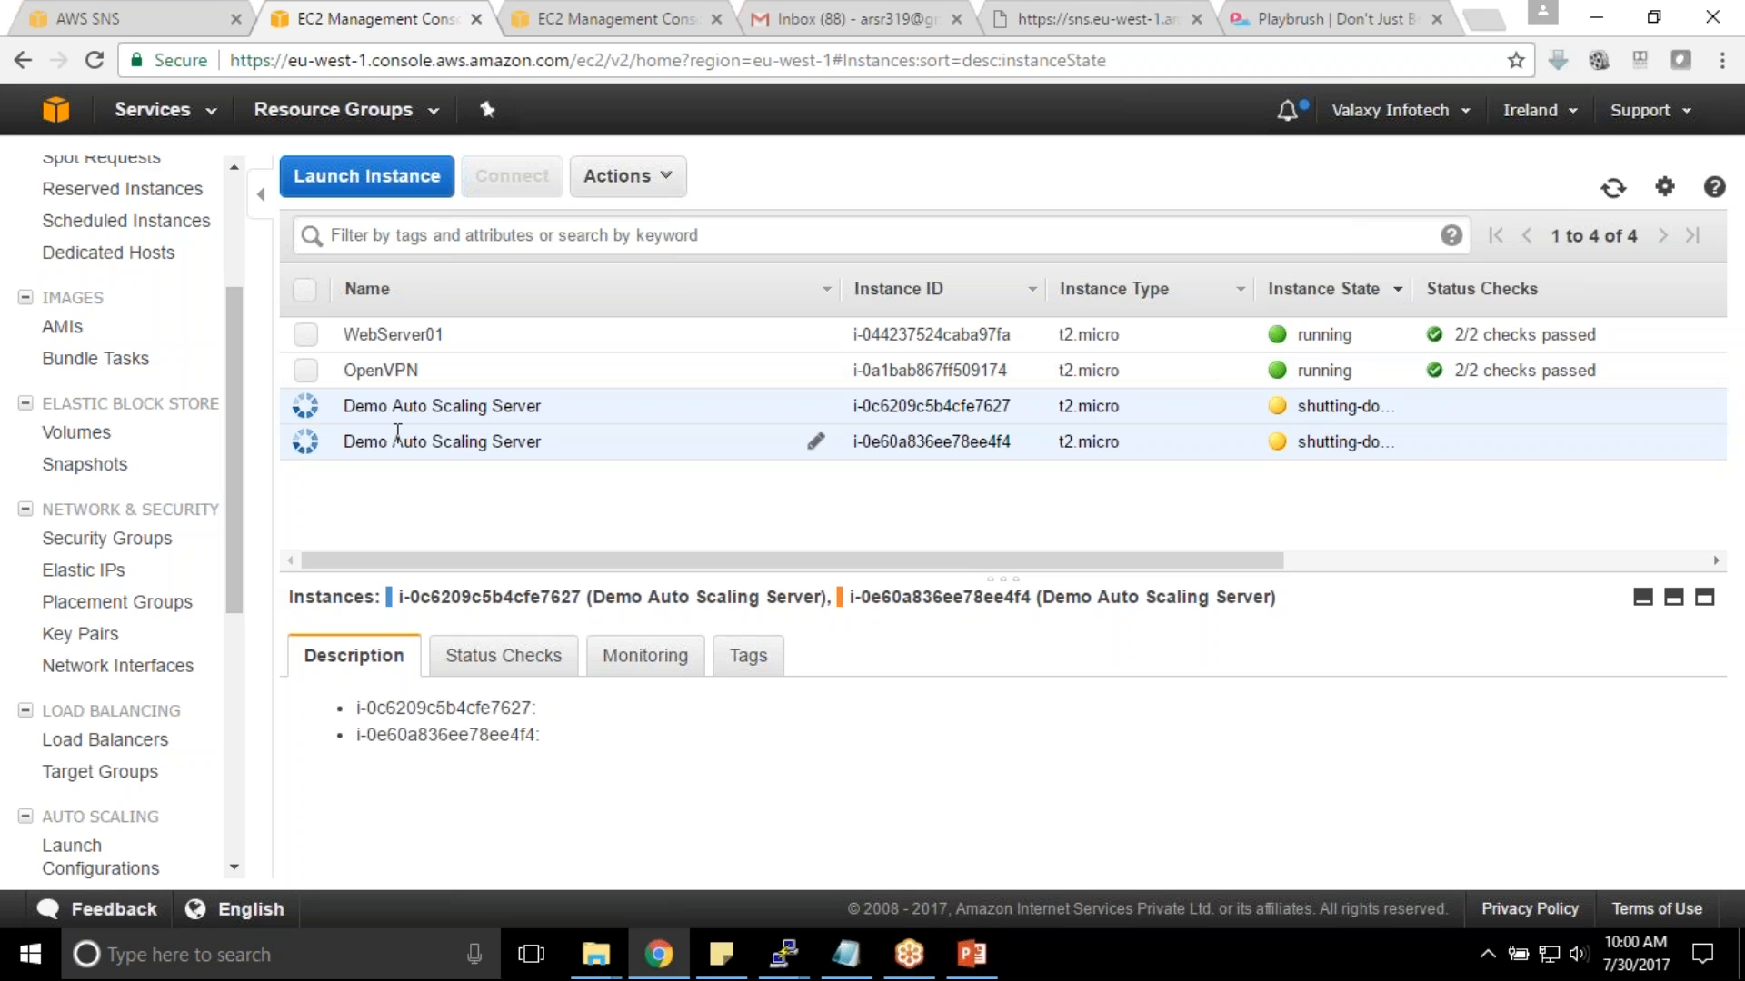
pyautogui.click(1614, 189)
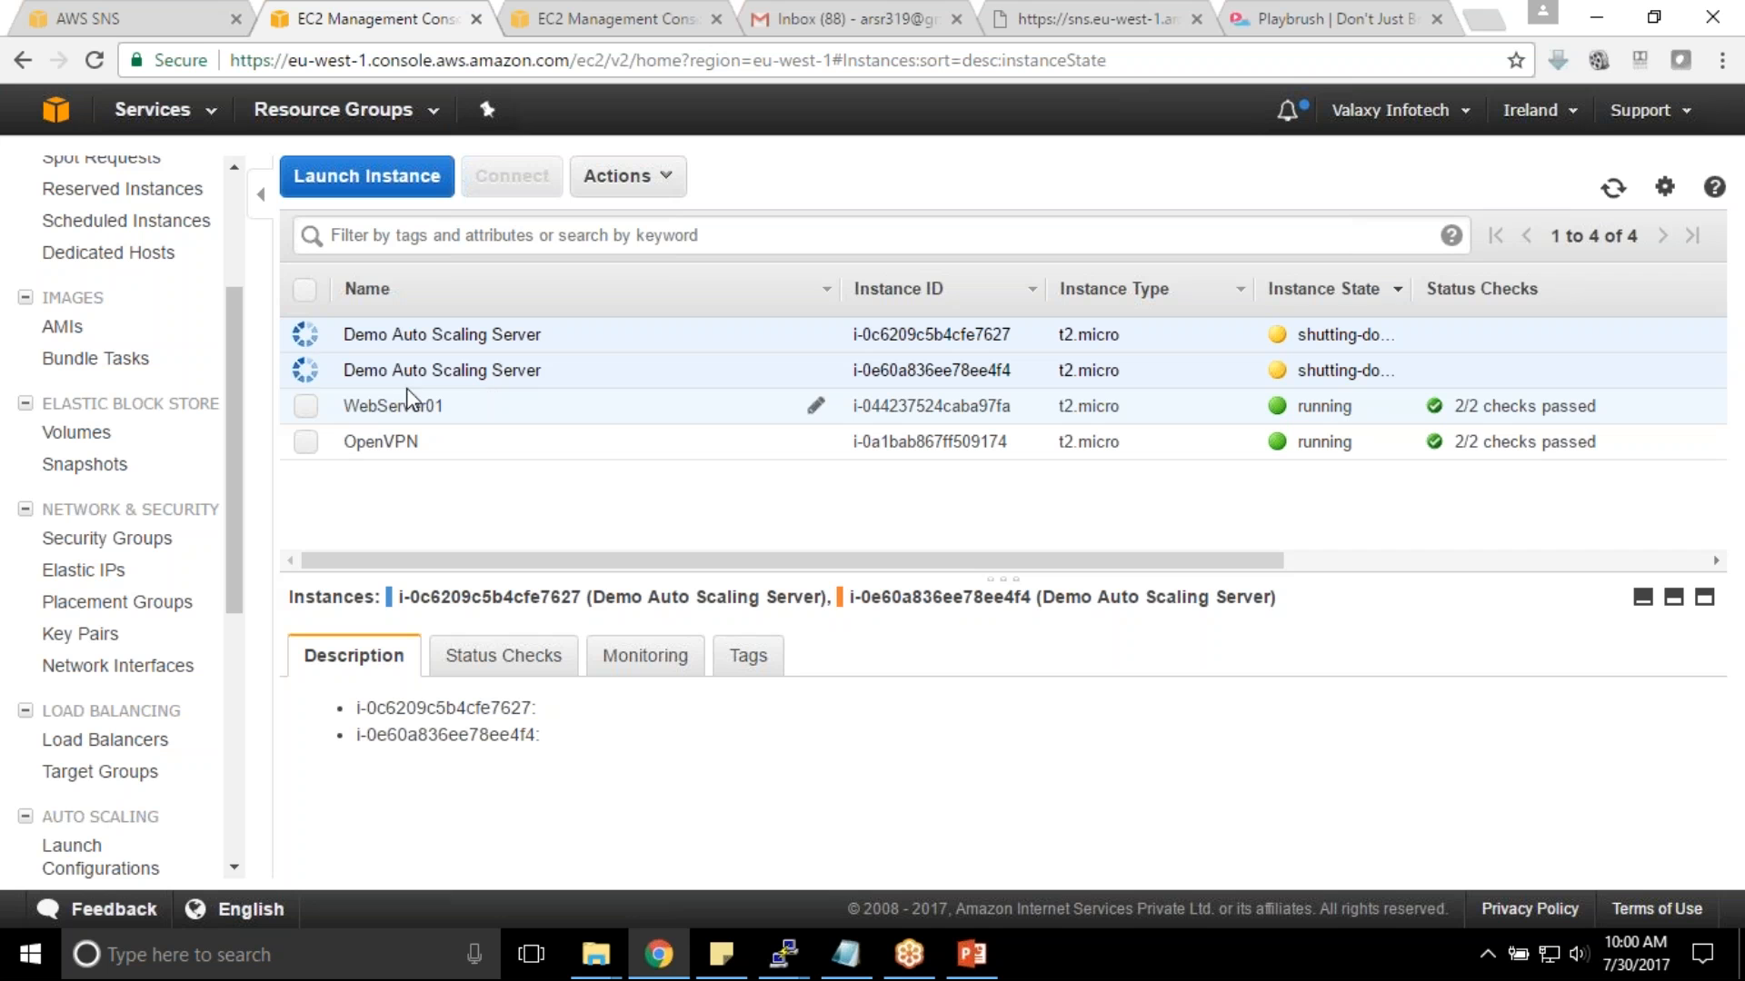
pyautogui.moveTo(229, 338); pyautogui.dragTo(238, 441)
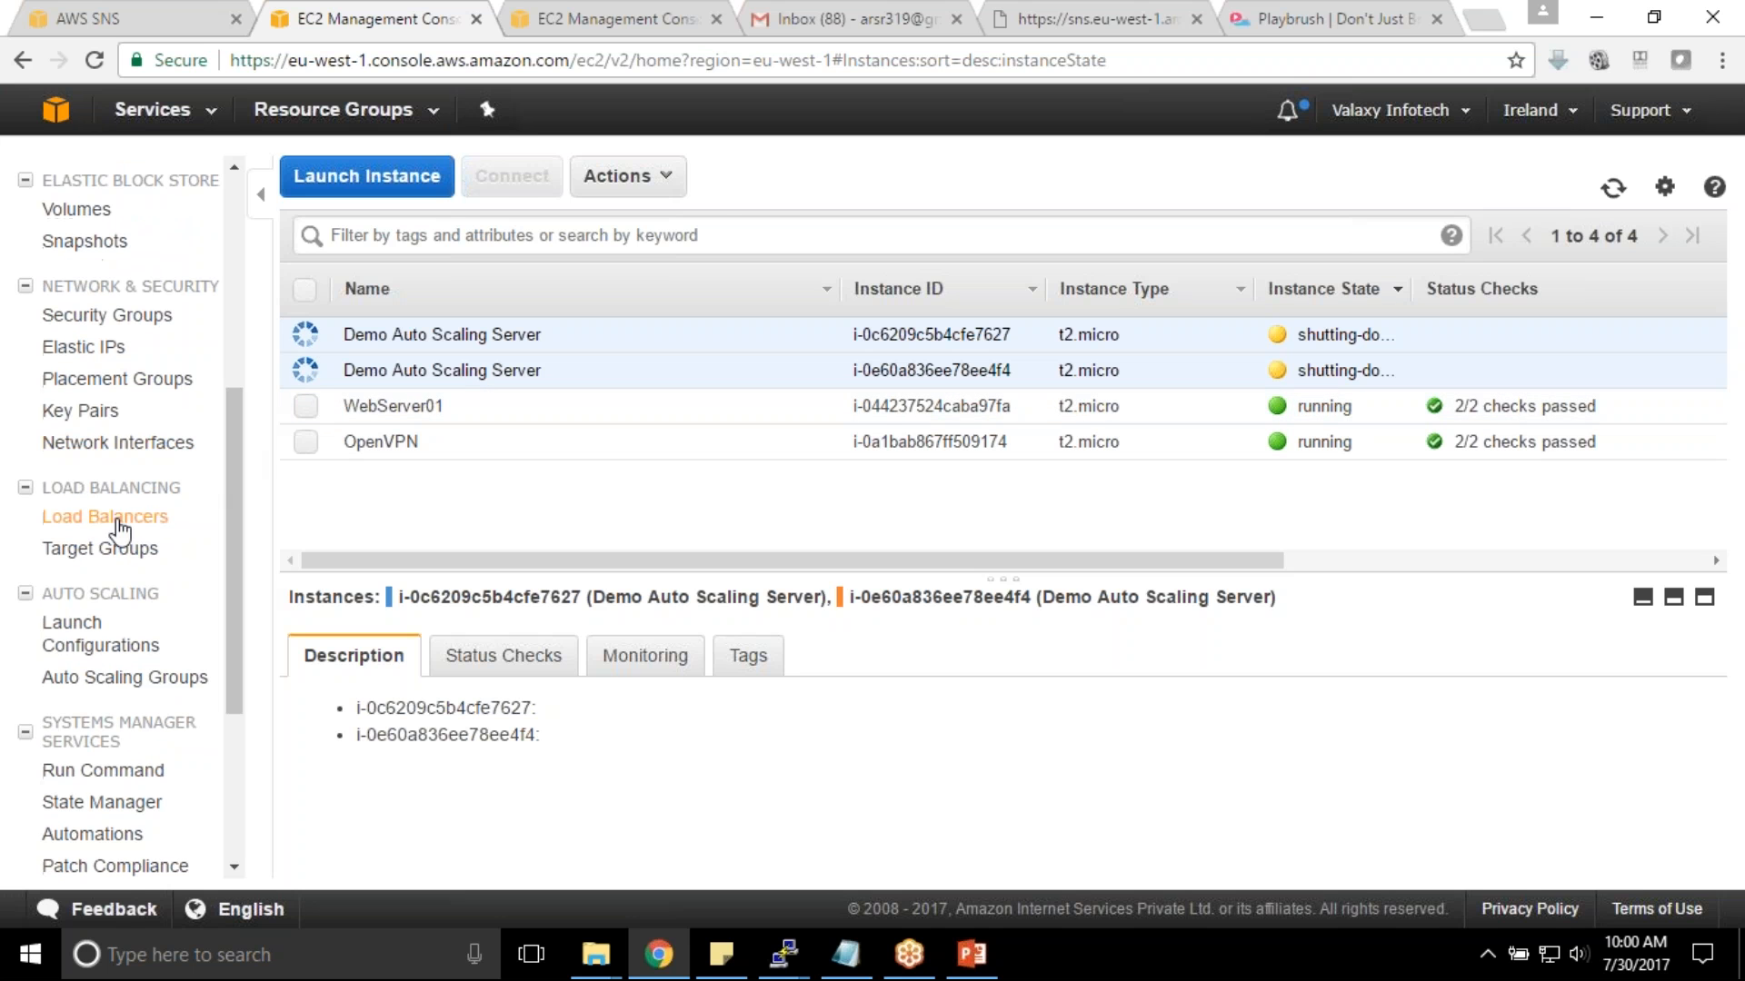
pyautogui.click(115, 518)
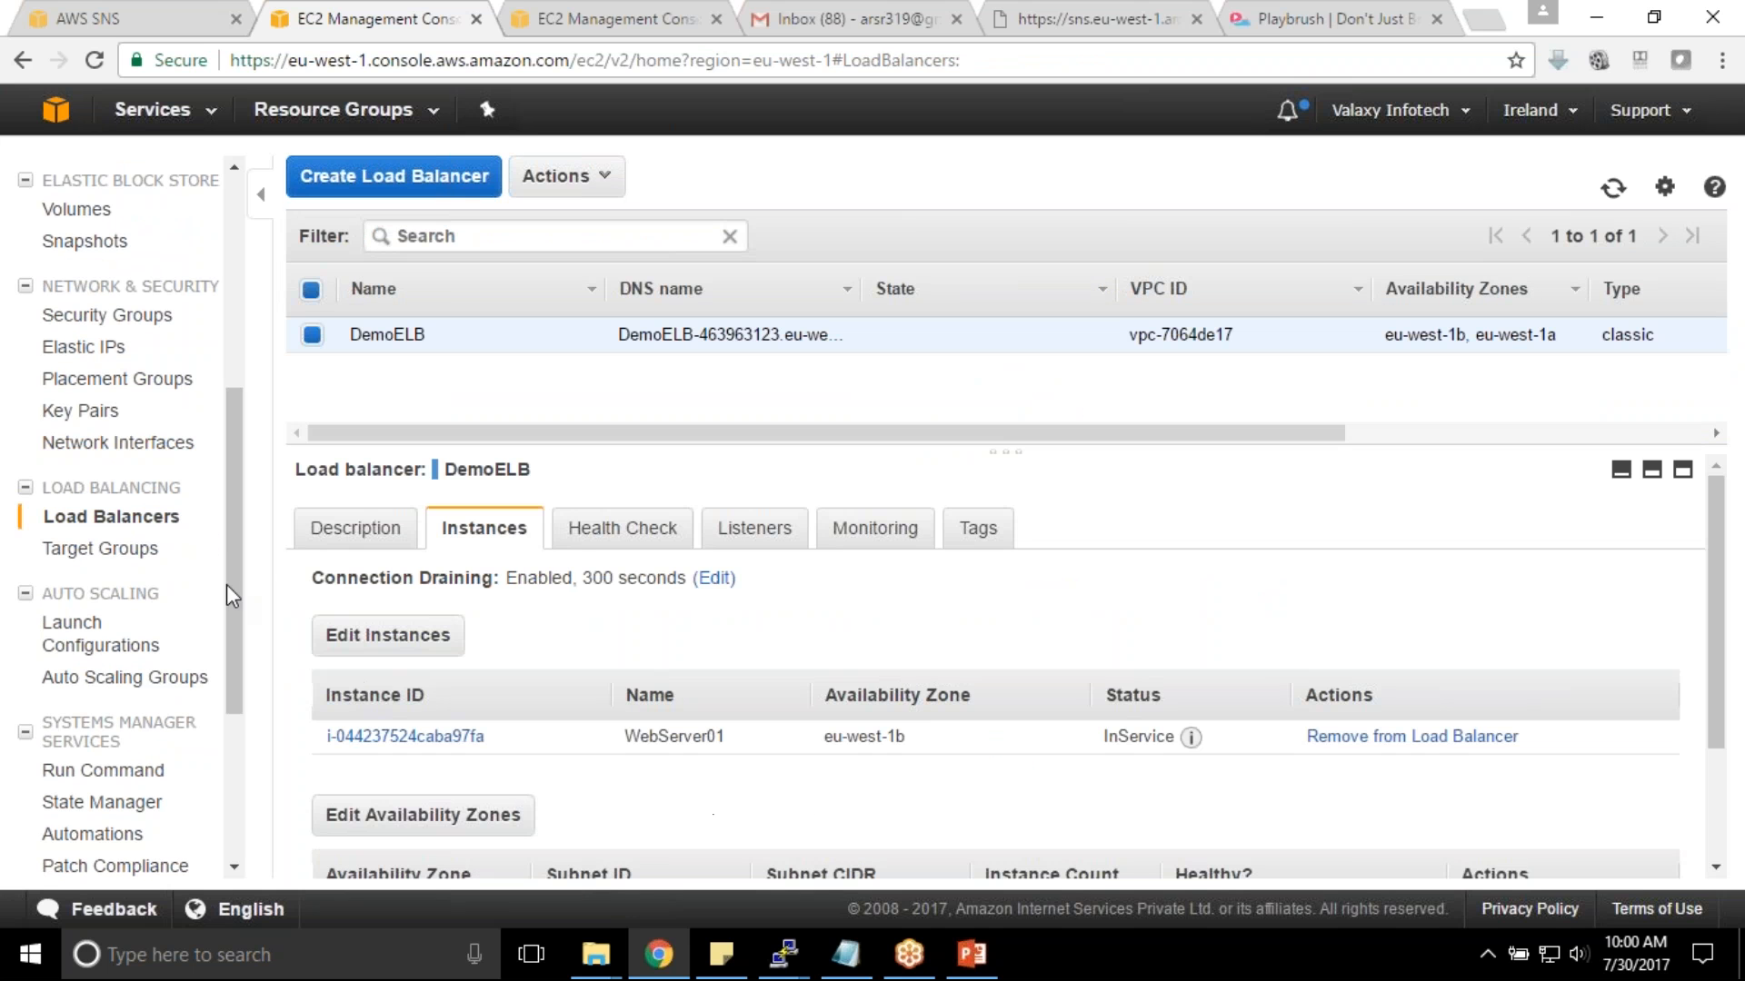
pyautogui.moveTo(232, 442); pyautogui.dragTo(241, 263)
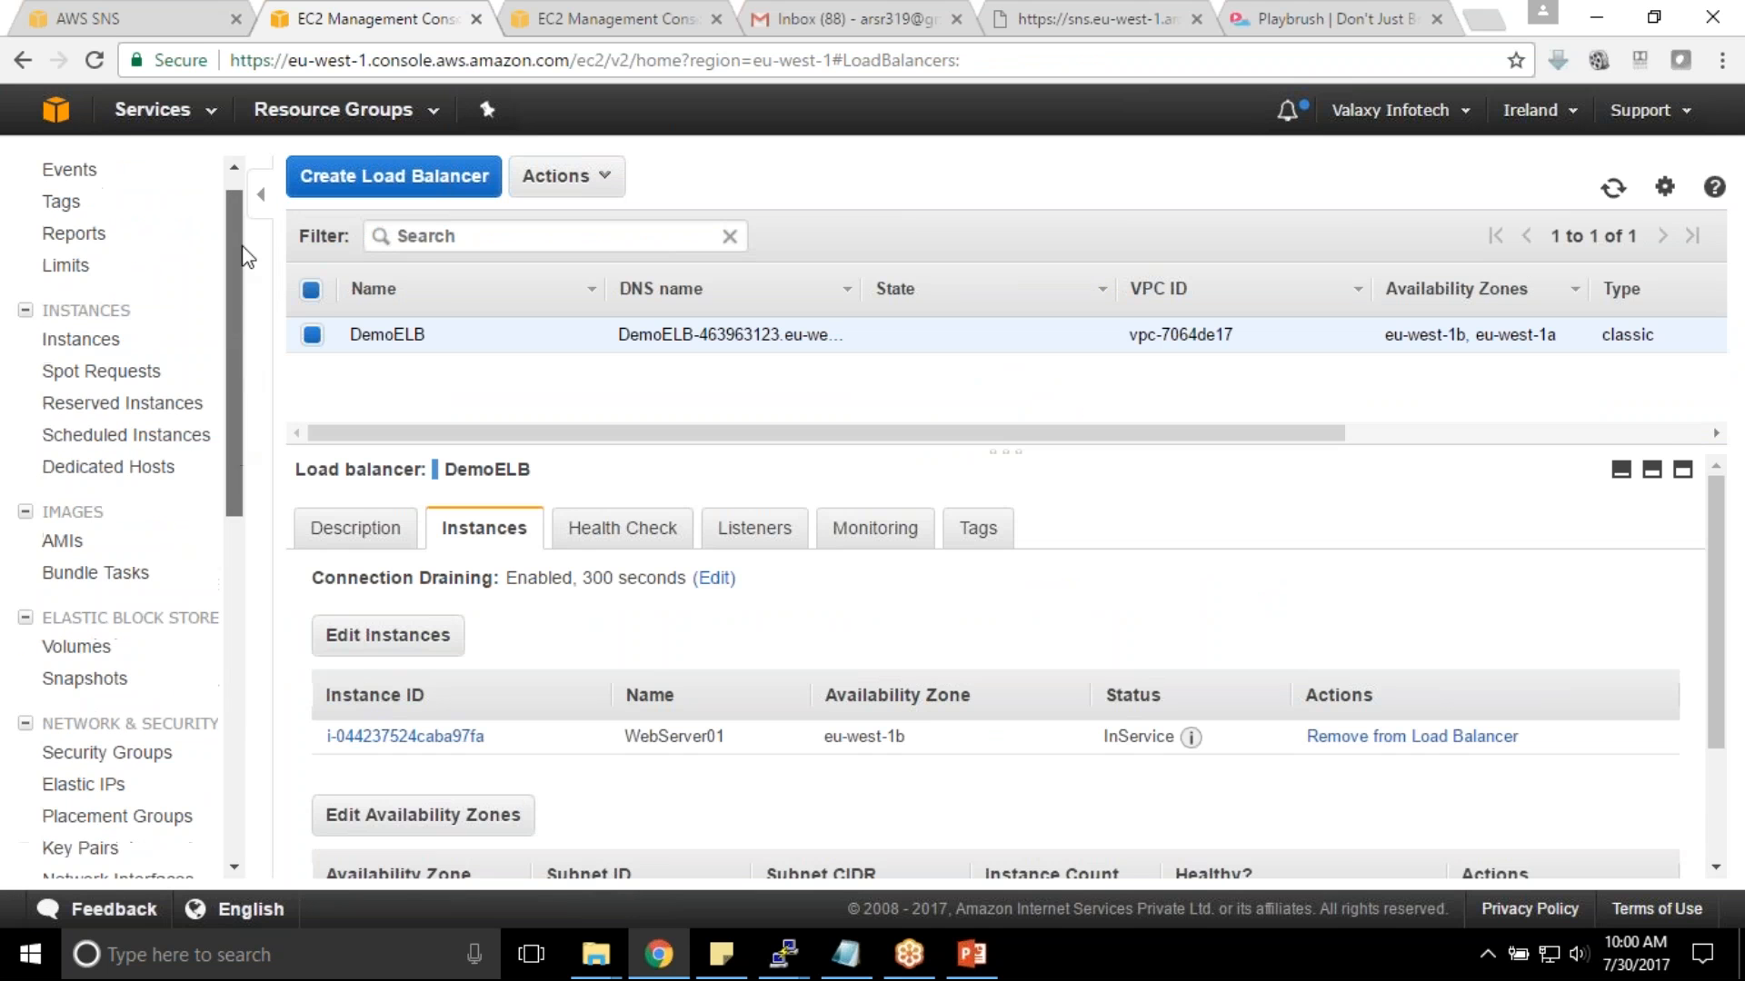
pyautogui.click(81, 339)
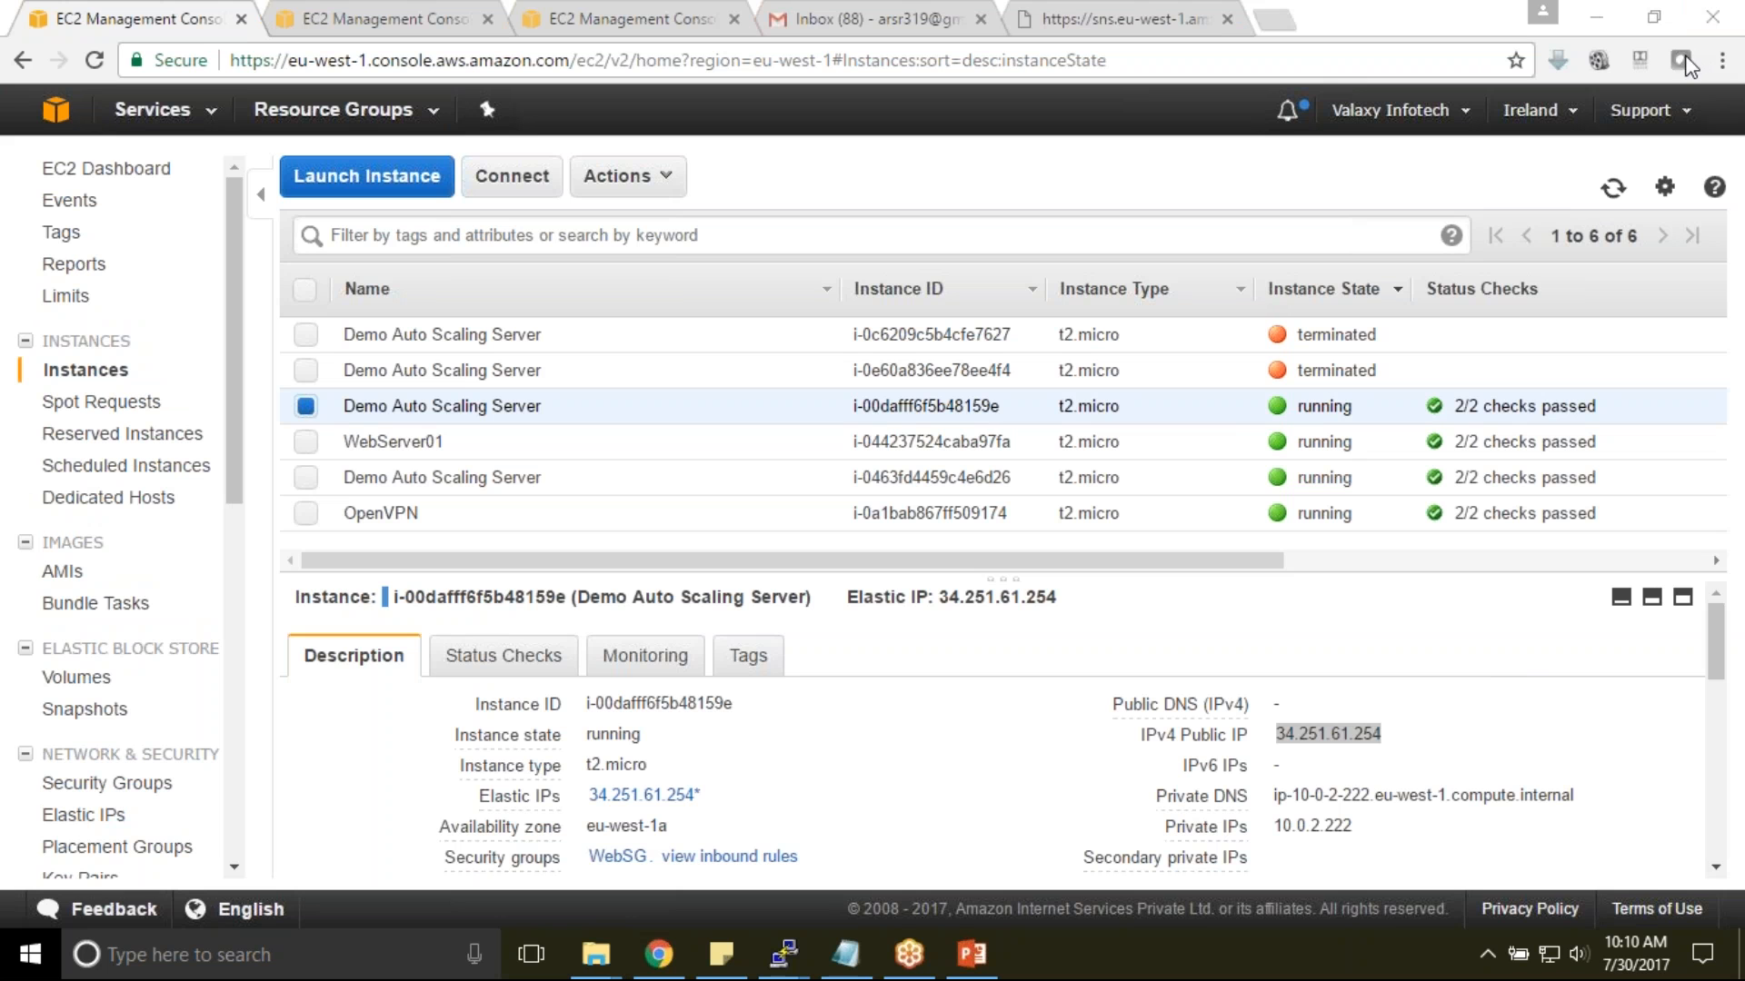
# Add the other running Demo Auto Scaling Server to the selection and switch to PowerPoint to present the multi-tier architecture diagram.
pyautogui.click(306, 479)
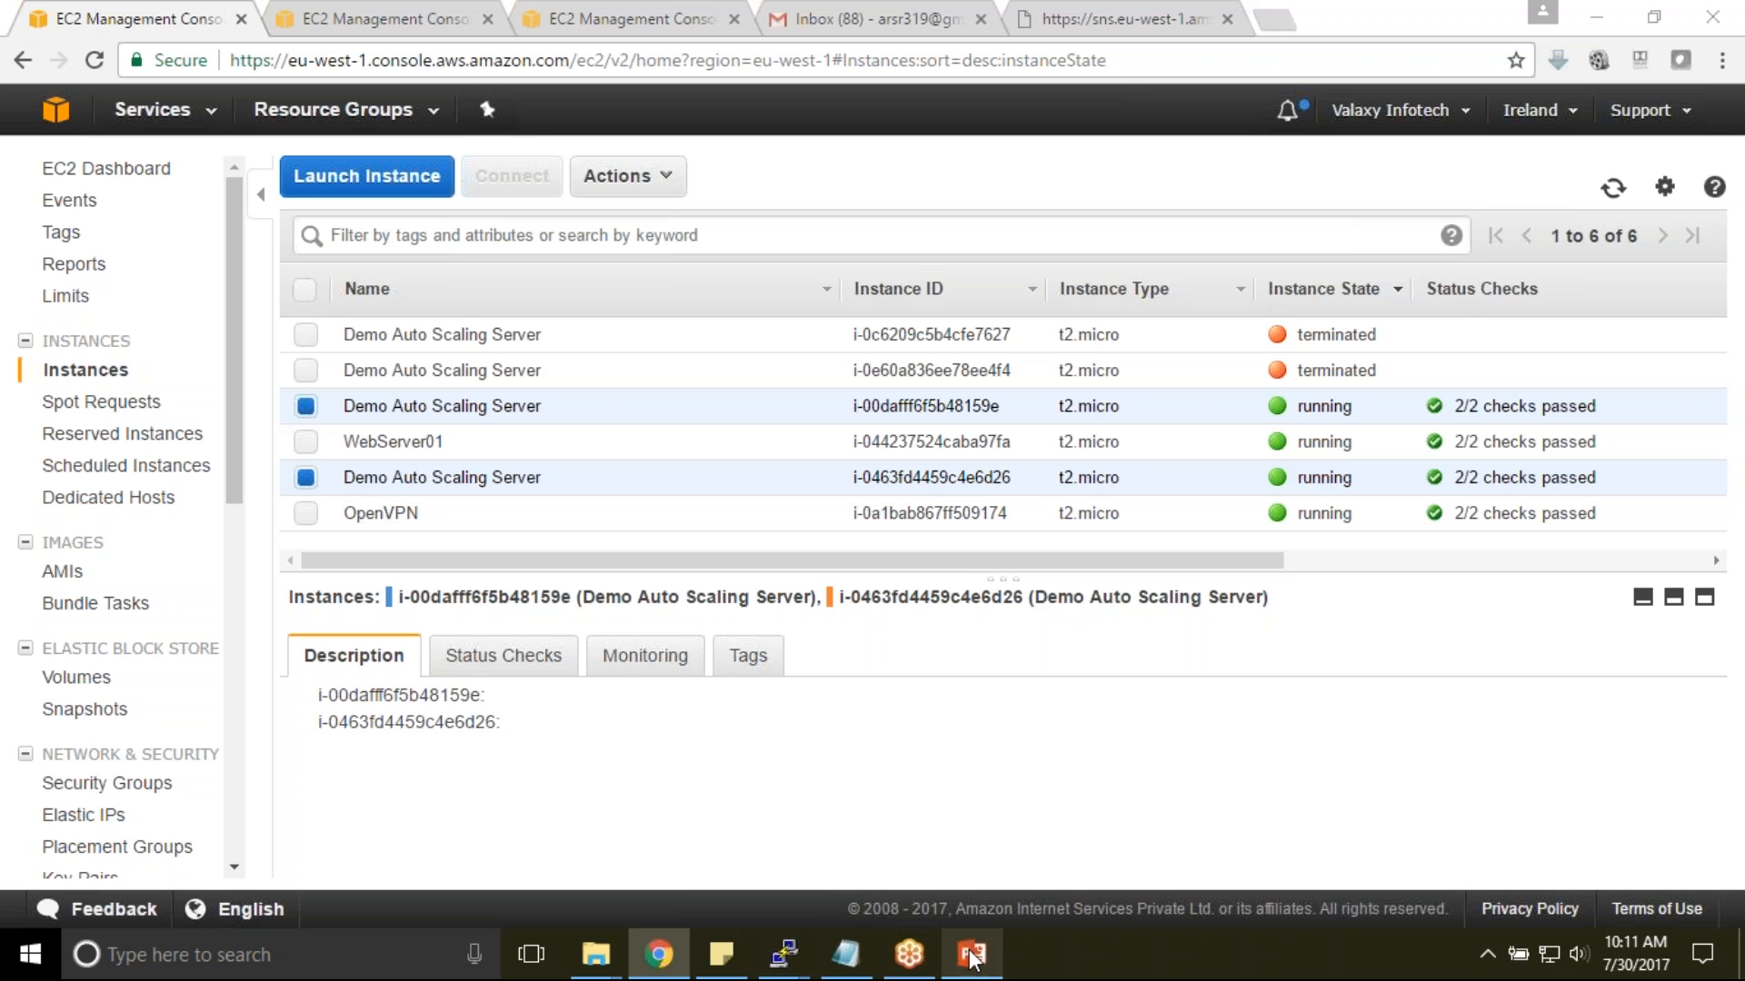
pyautogui.click(972, 953)
pyautogui.click(1463, 912)
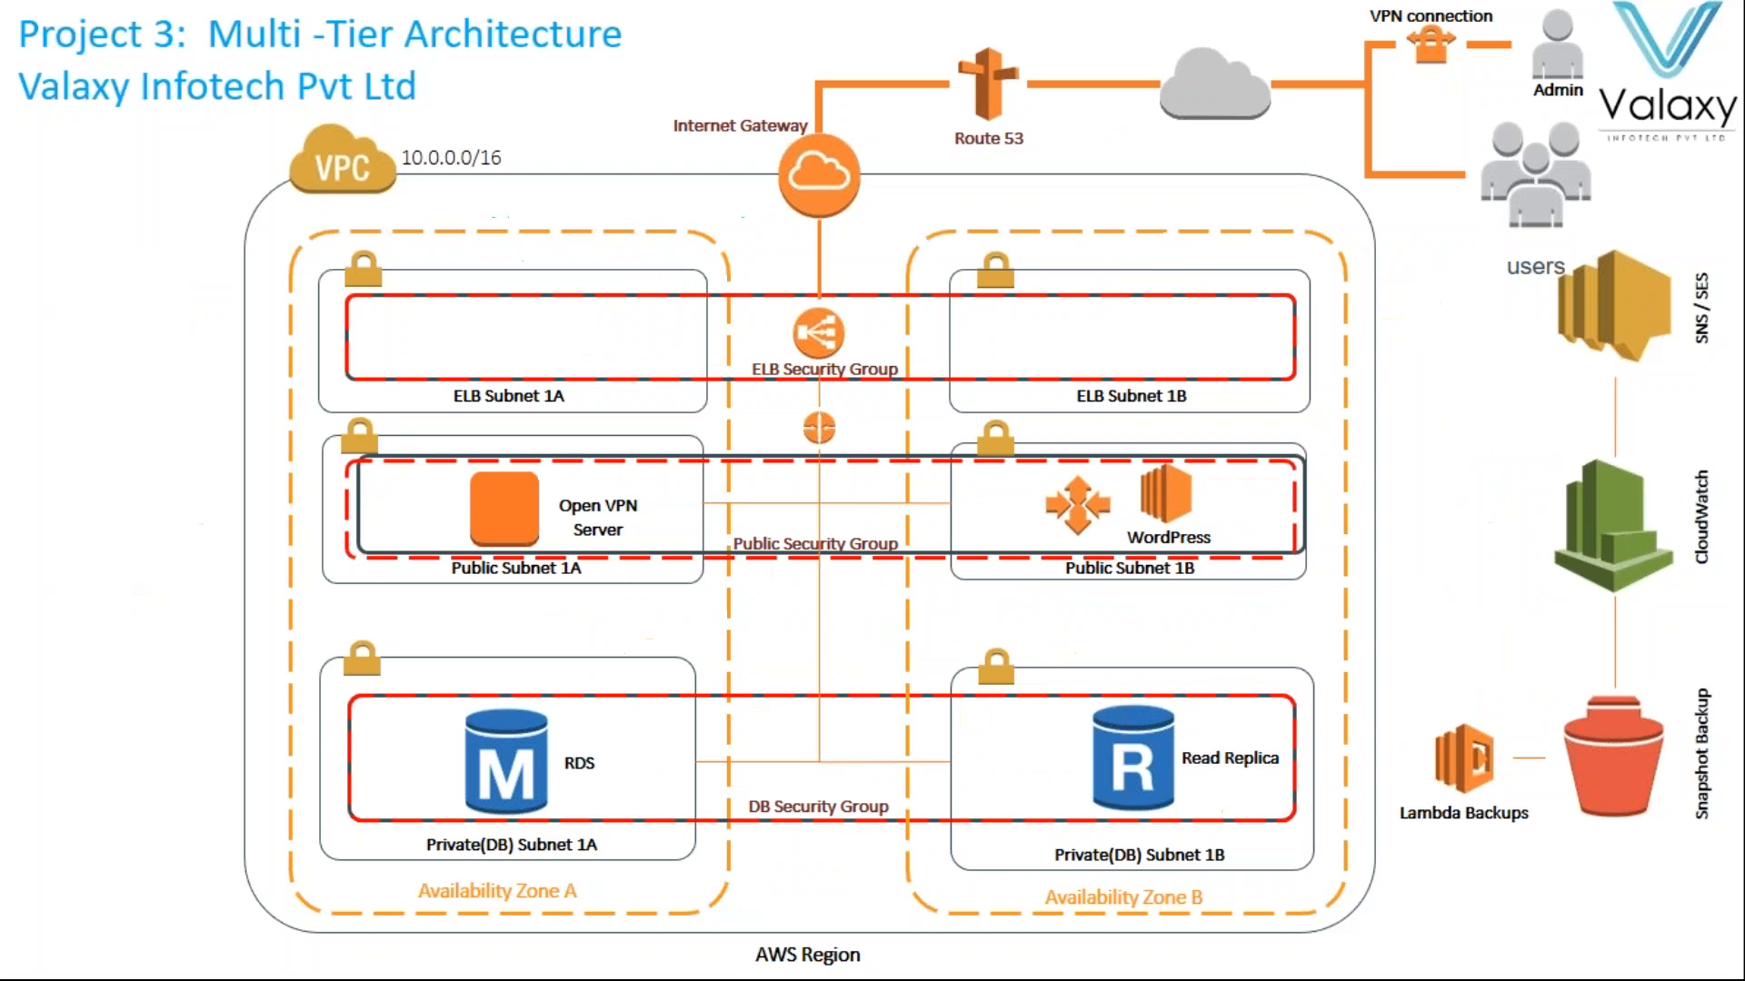
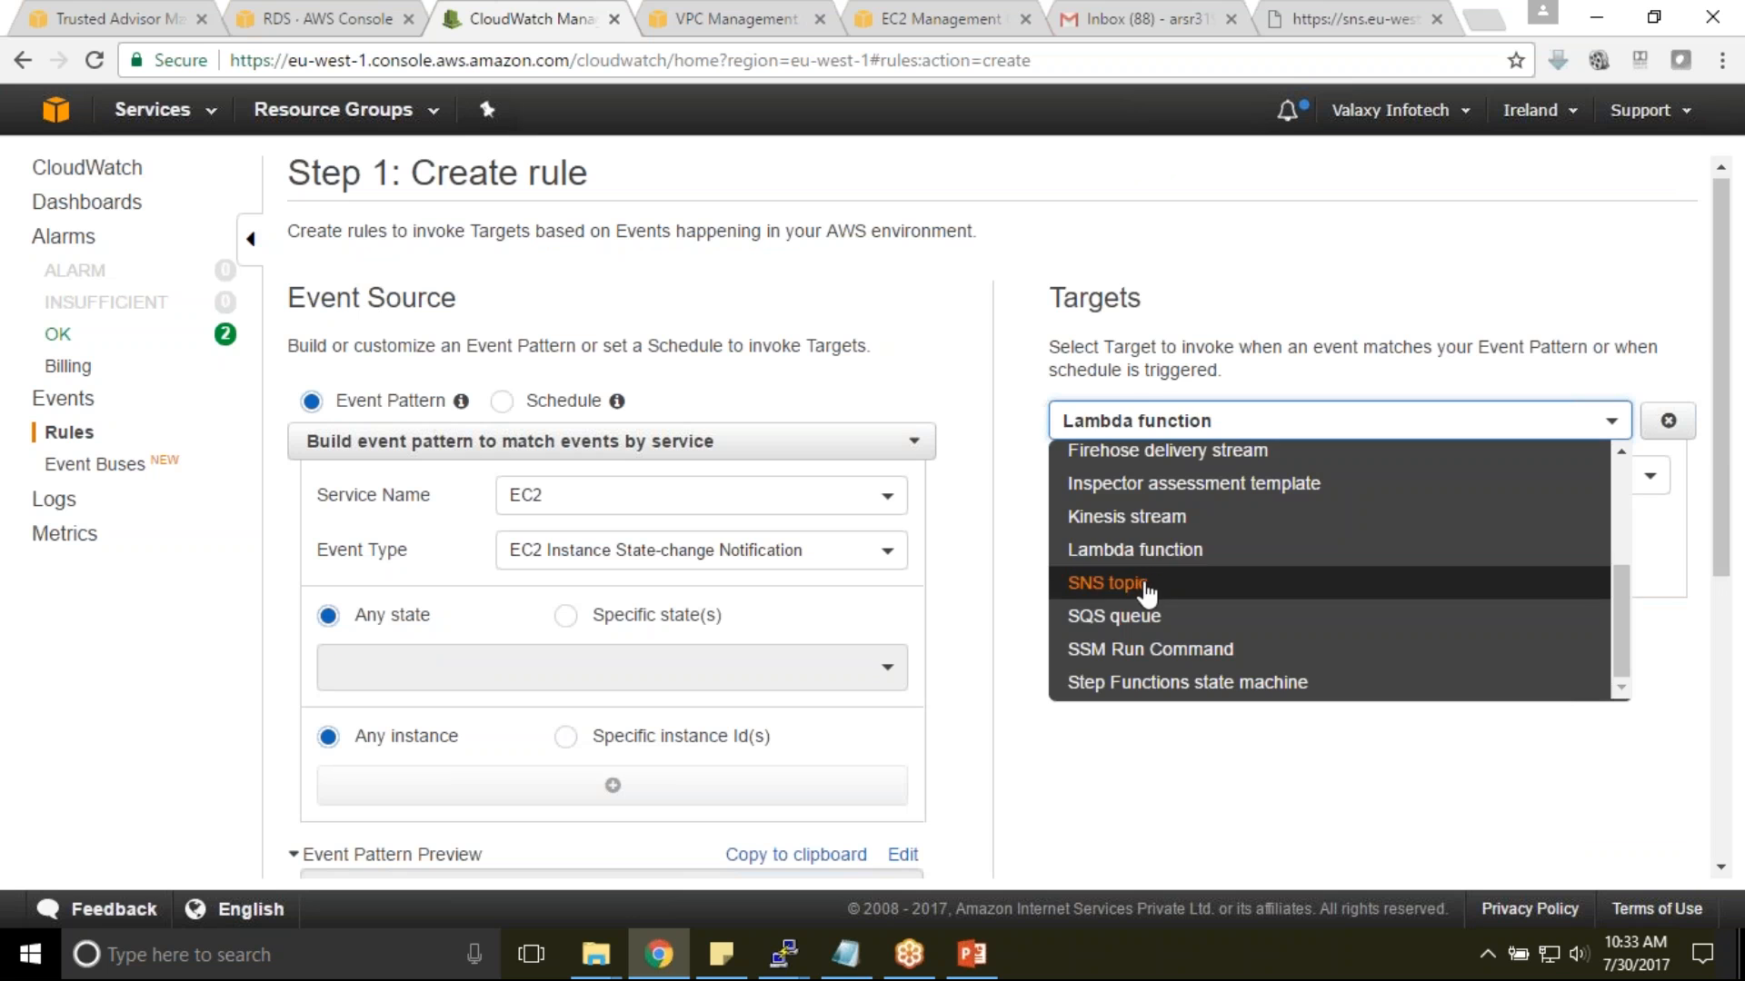
# Set the CloudWatch rule's SNS topic target to L1-Support-Team and proceed to the rule details.
pyautogui.click(1272, 476)
pyautogui.click(1258, 518)
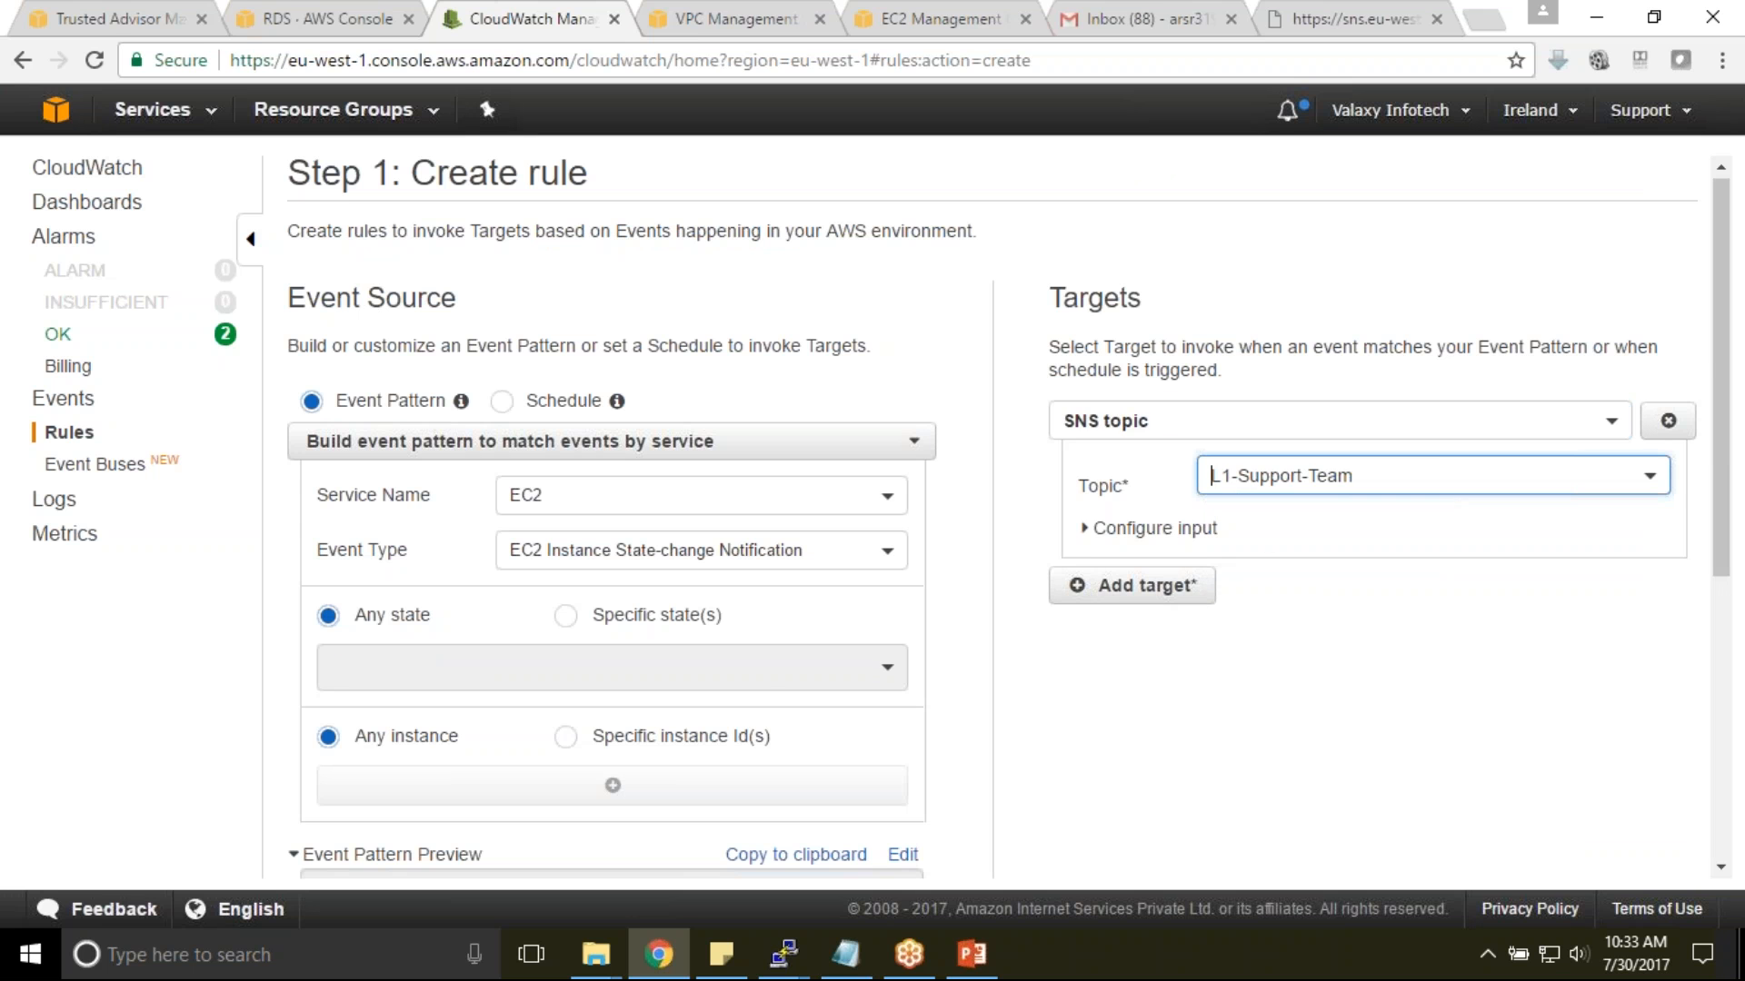
pyautogui.scroll(-5, 1371, 623)
pyautogui.click(1599, 860)
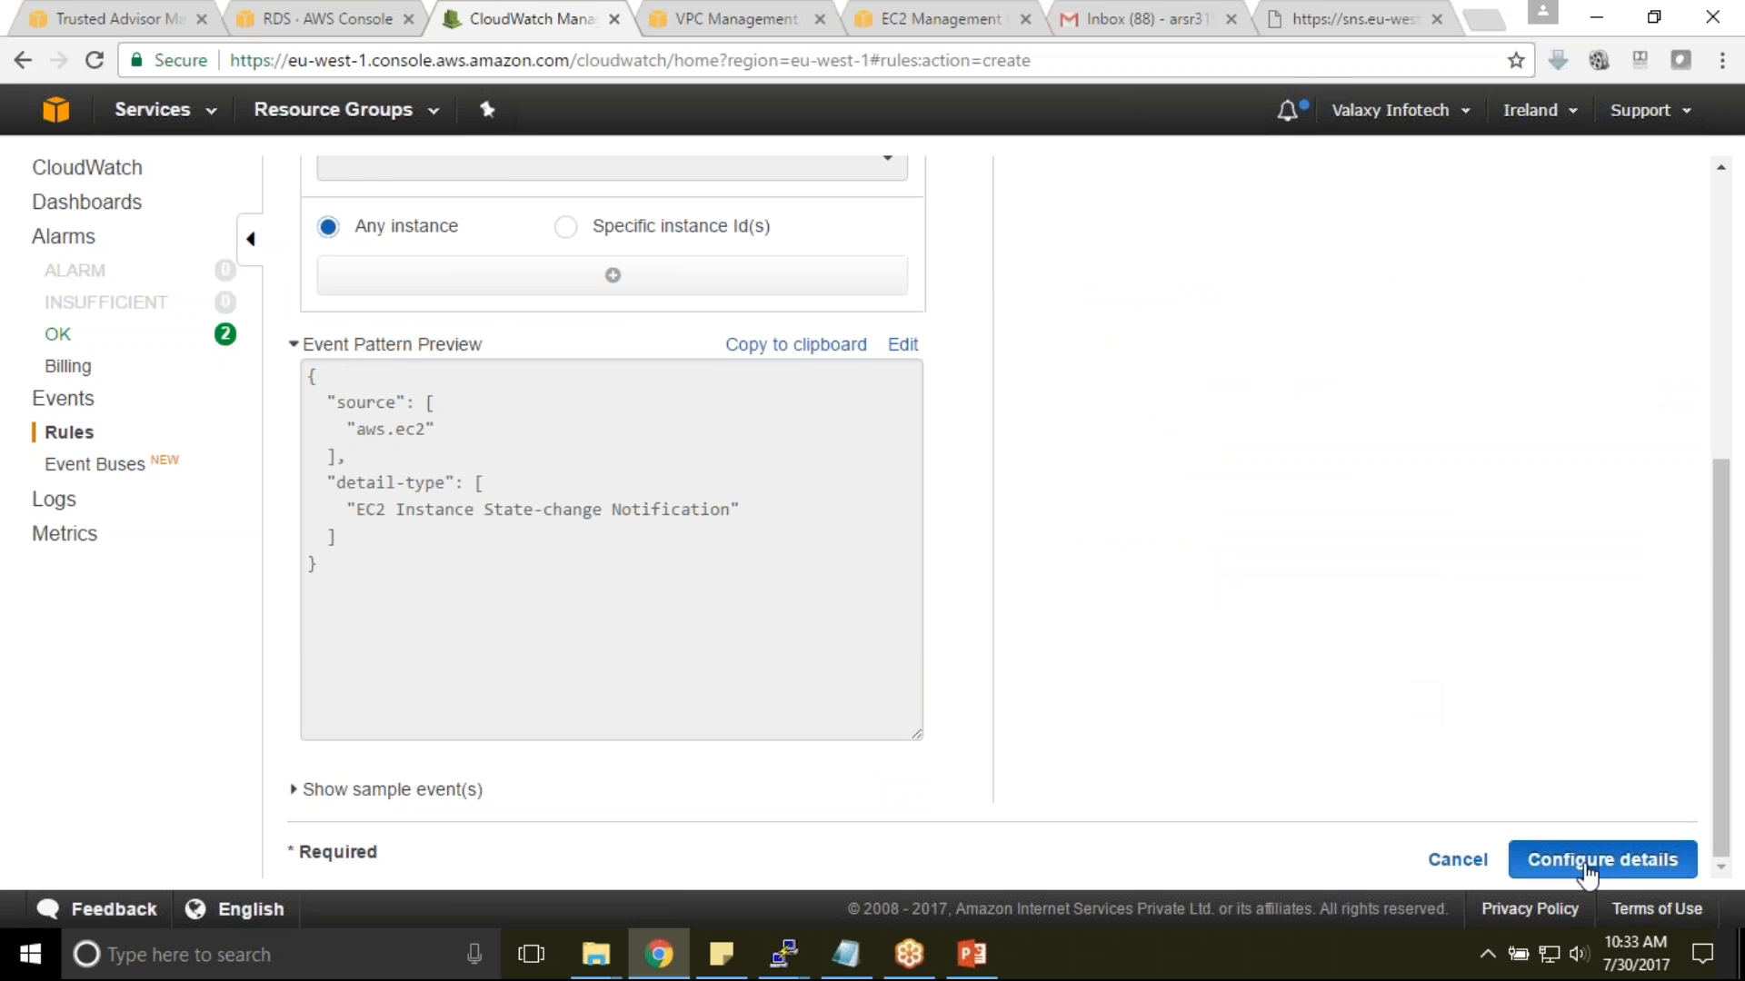
# Name the CloudWatch rule InstanceStateNotification.
pyautogui.click(667, 281)
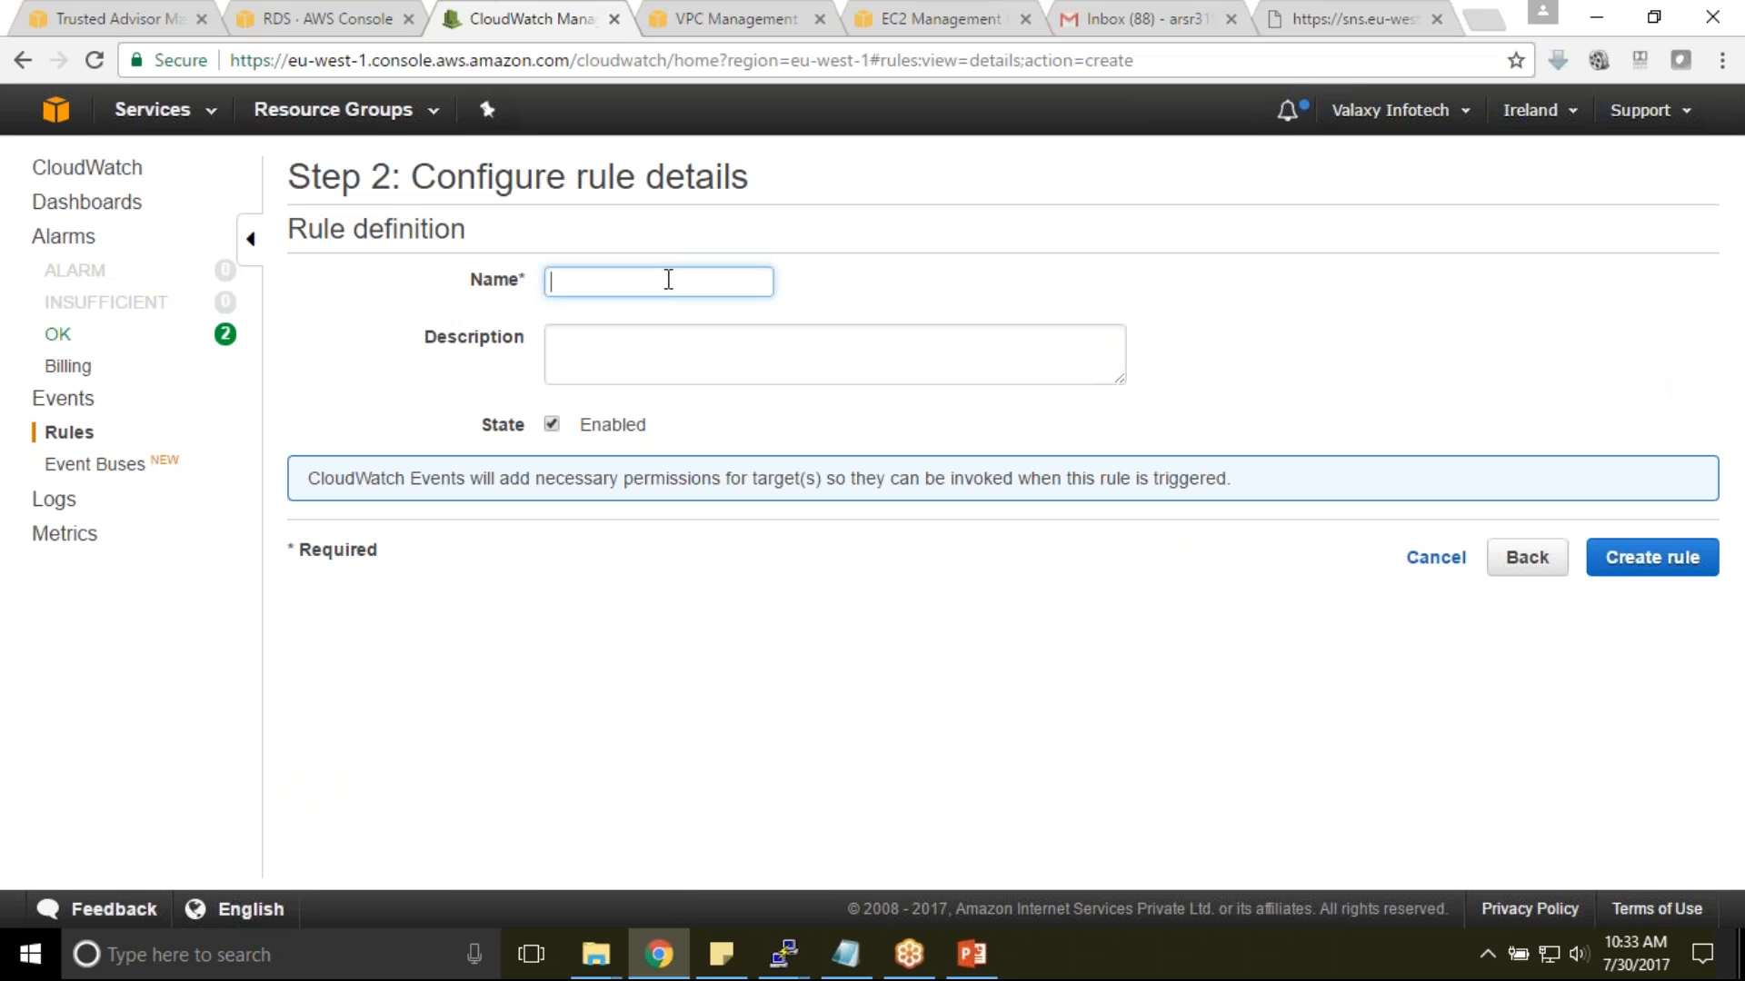
pyautogui.write('a')
pyautogui.press('BackSpace')
pyautogui.write('Instnace')
pyautogui.press('BackSpace')
pyautogui.press('BackSpace')
pyautogui.press('BackSpace')
pyautogui.press('BackSpace')
pyautogui.write('anceStateNotification')
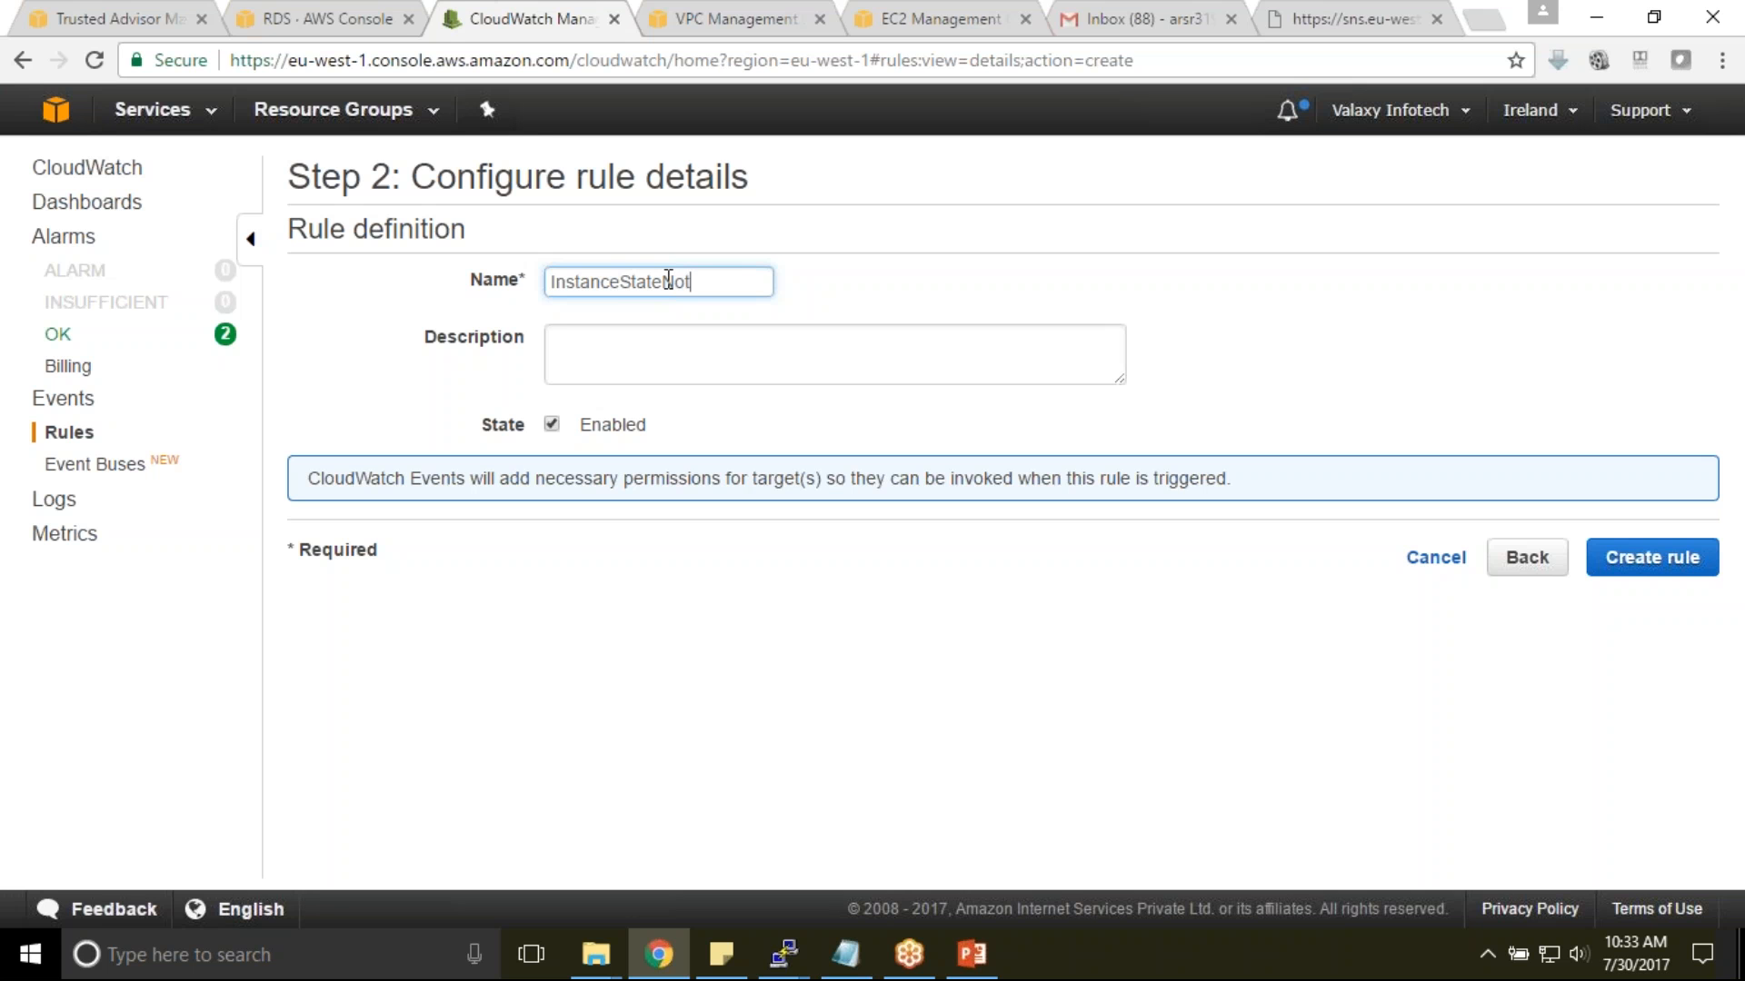
# Copy the rule name InstanceStateNotification into the description and create the rule.
pyautogui.press('Tab')
pyautogui.write('Th')
pyautogui.press('BackSpace')
pyautogui.press('BackSpace')
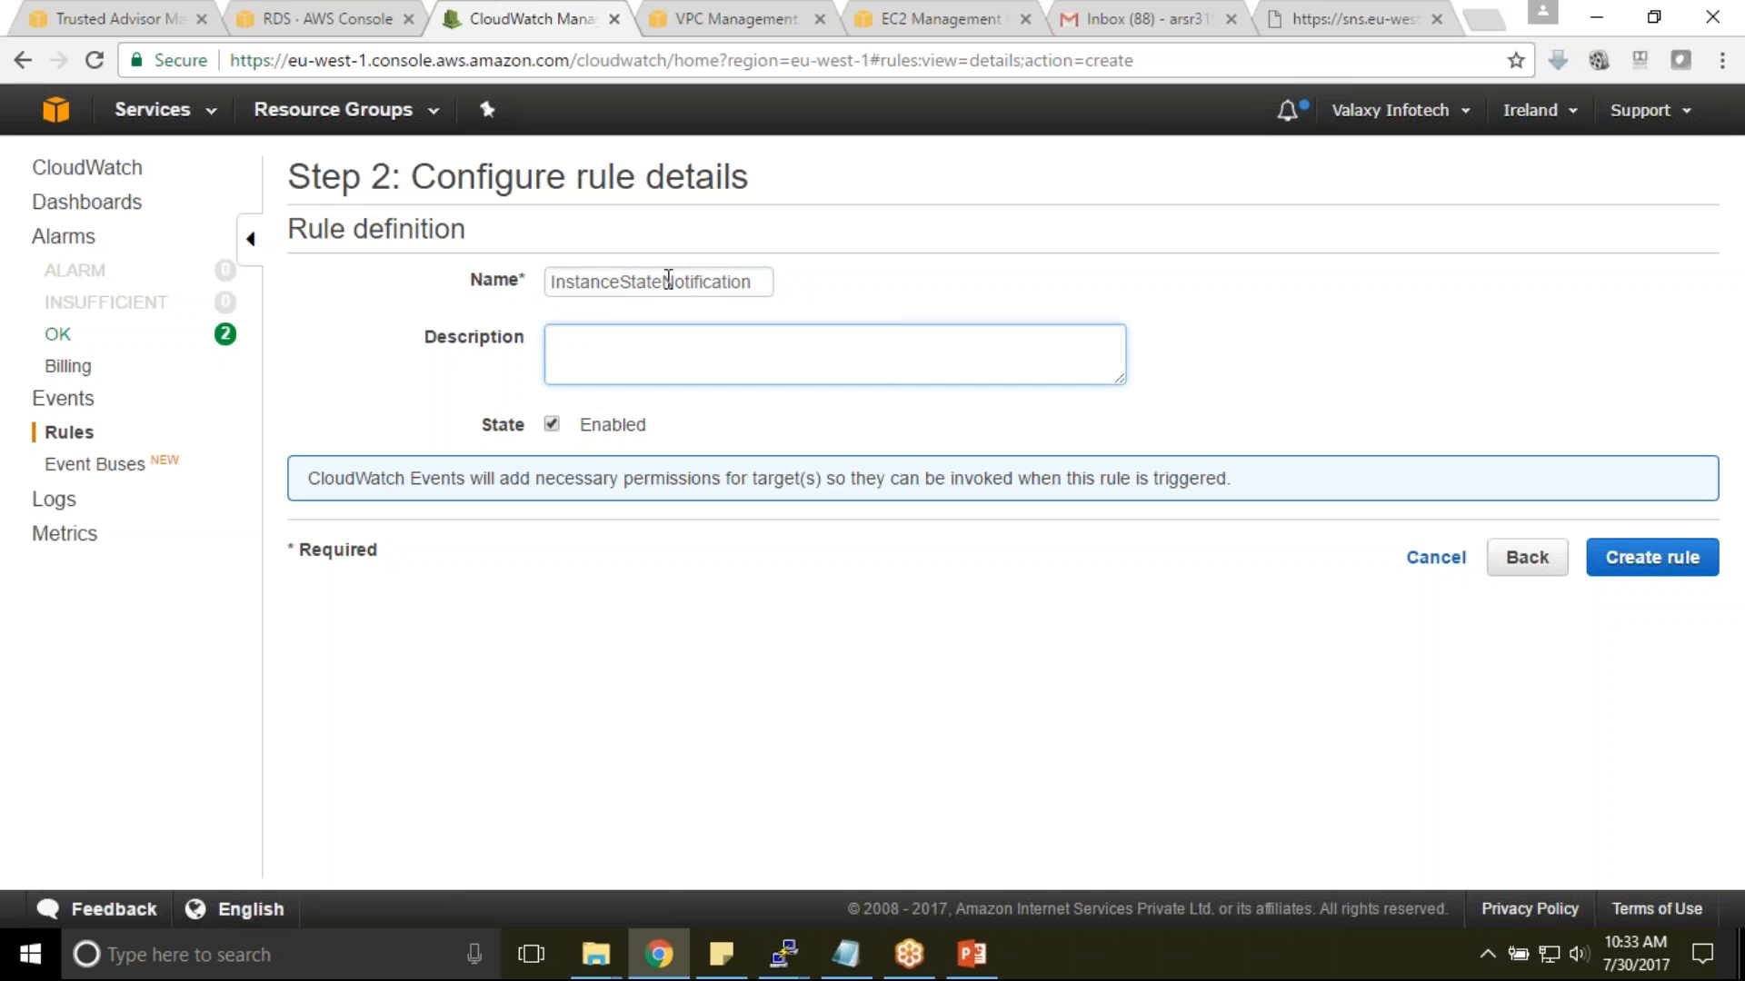
pyautogui.doubleClick(668, 279)
pyautogui.hotkey('ctrl', 'c')
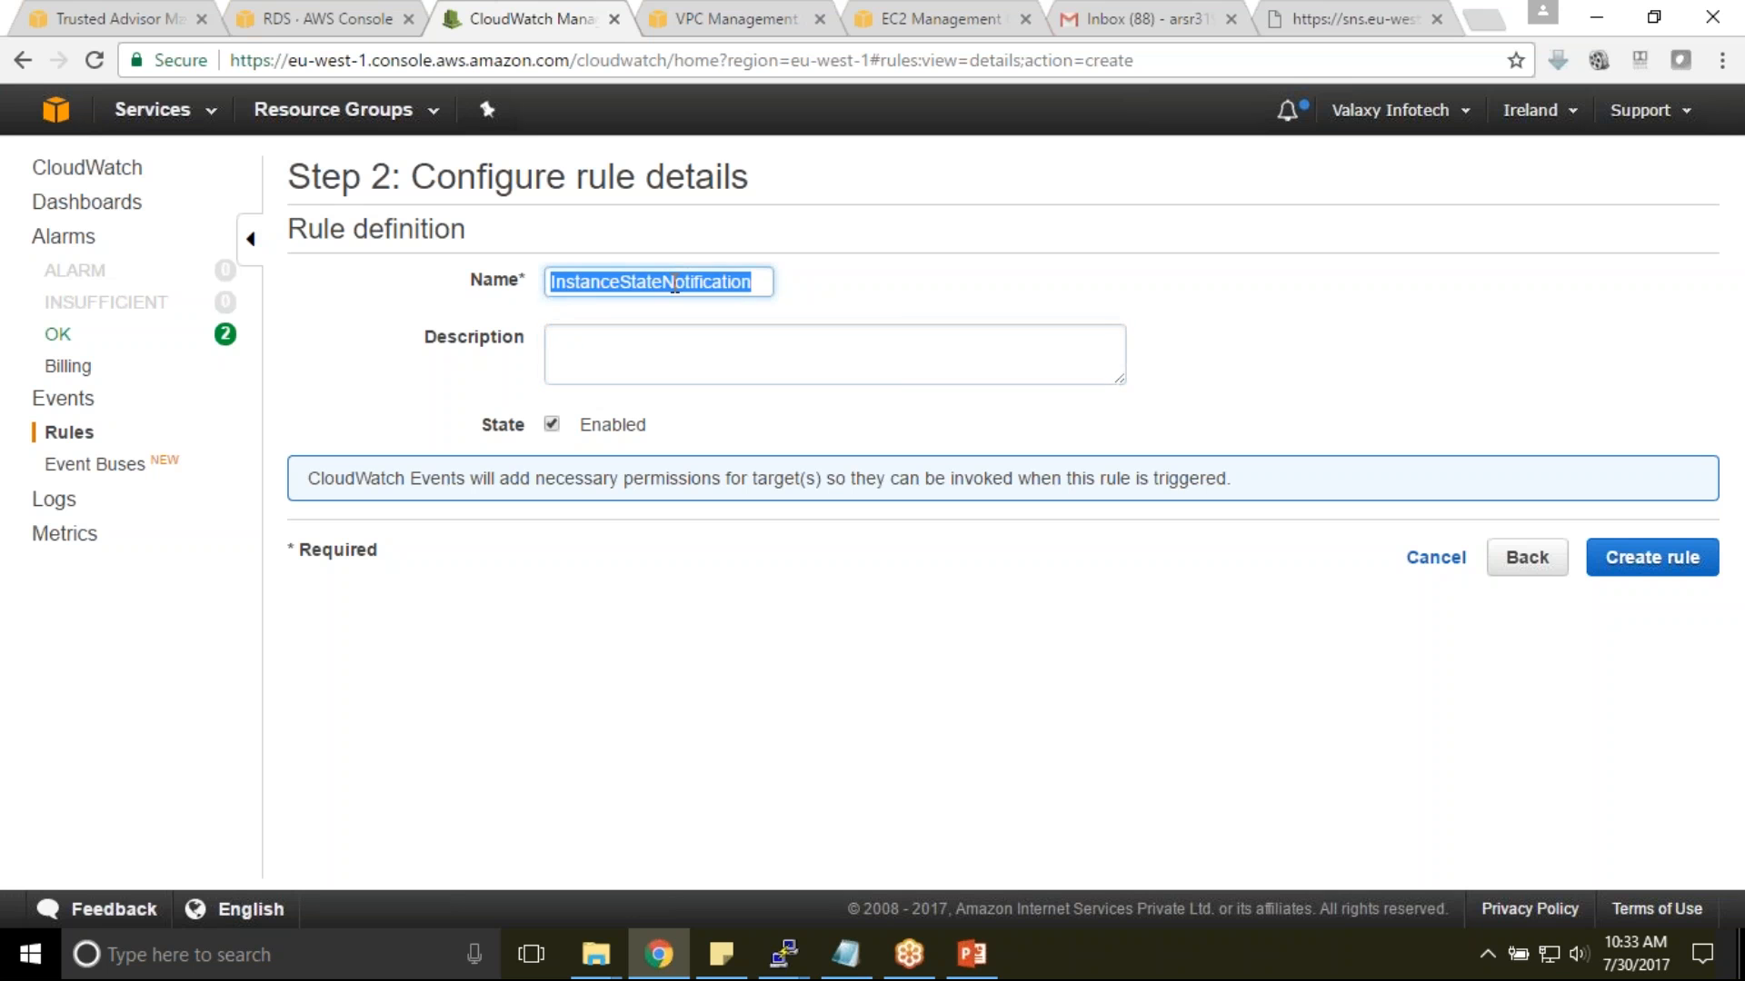
pyautogui.click(775, 359)
pyautogui.hotkey('ctrl', 'v')
pyautogui.click(1640, 567)
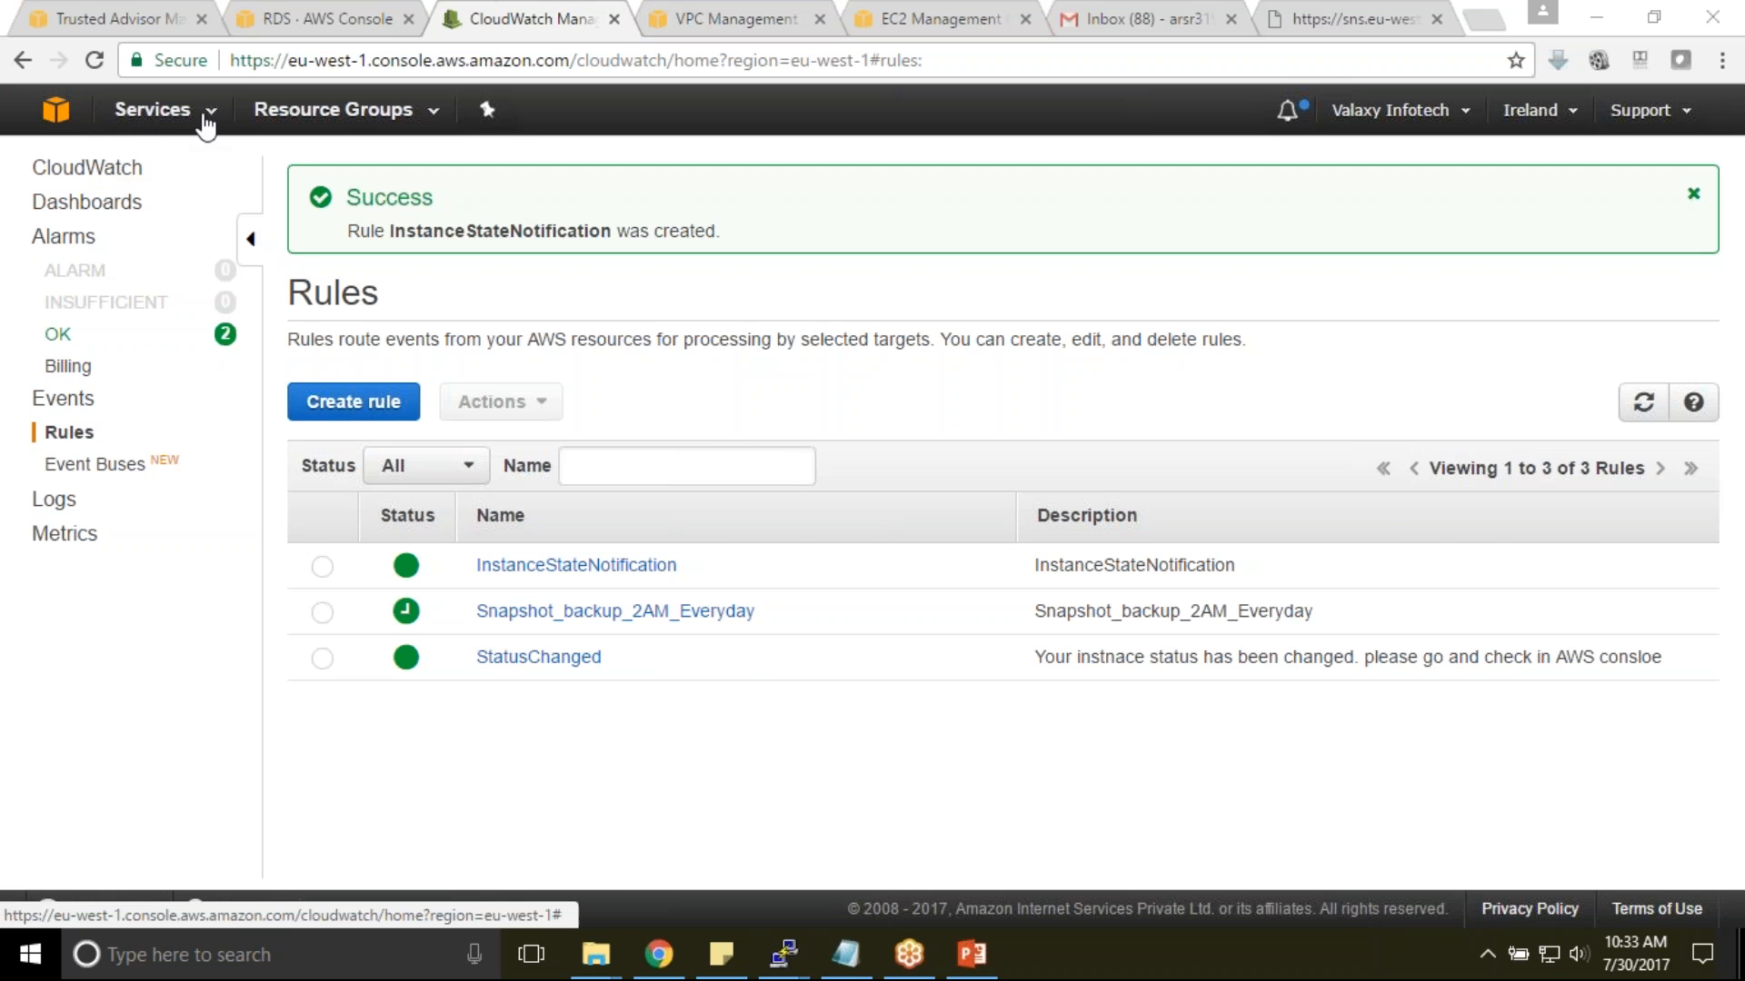
# Open the Simple Notification Service topics list and glance at the Trusted Advisor security group check.
pyautogui.click(155, 109)
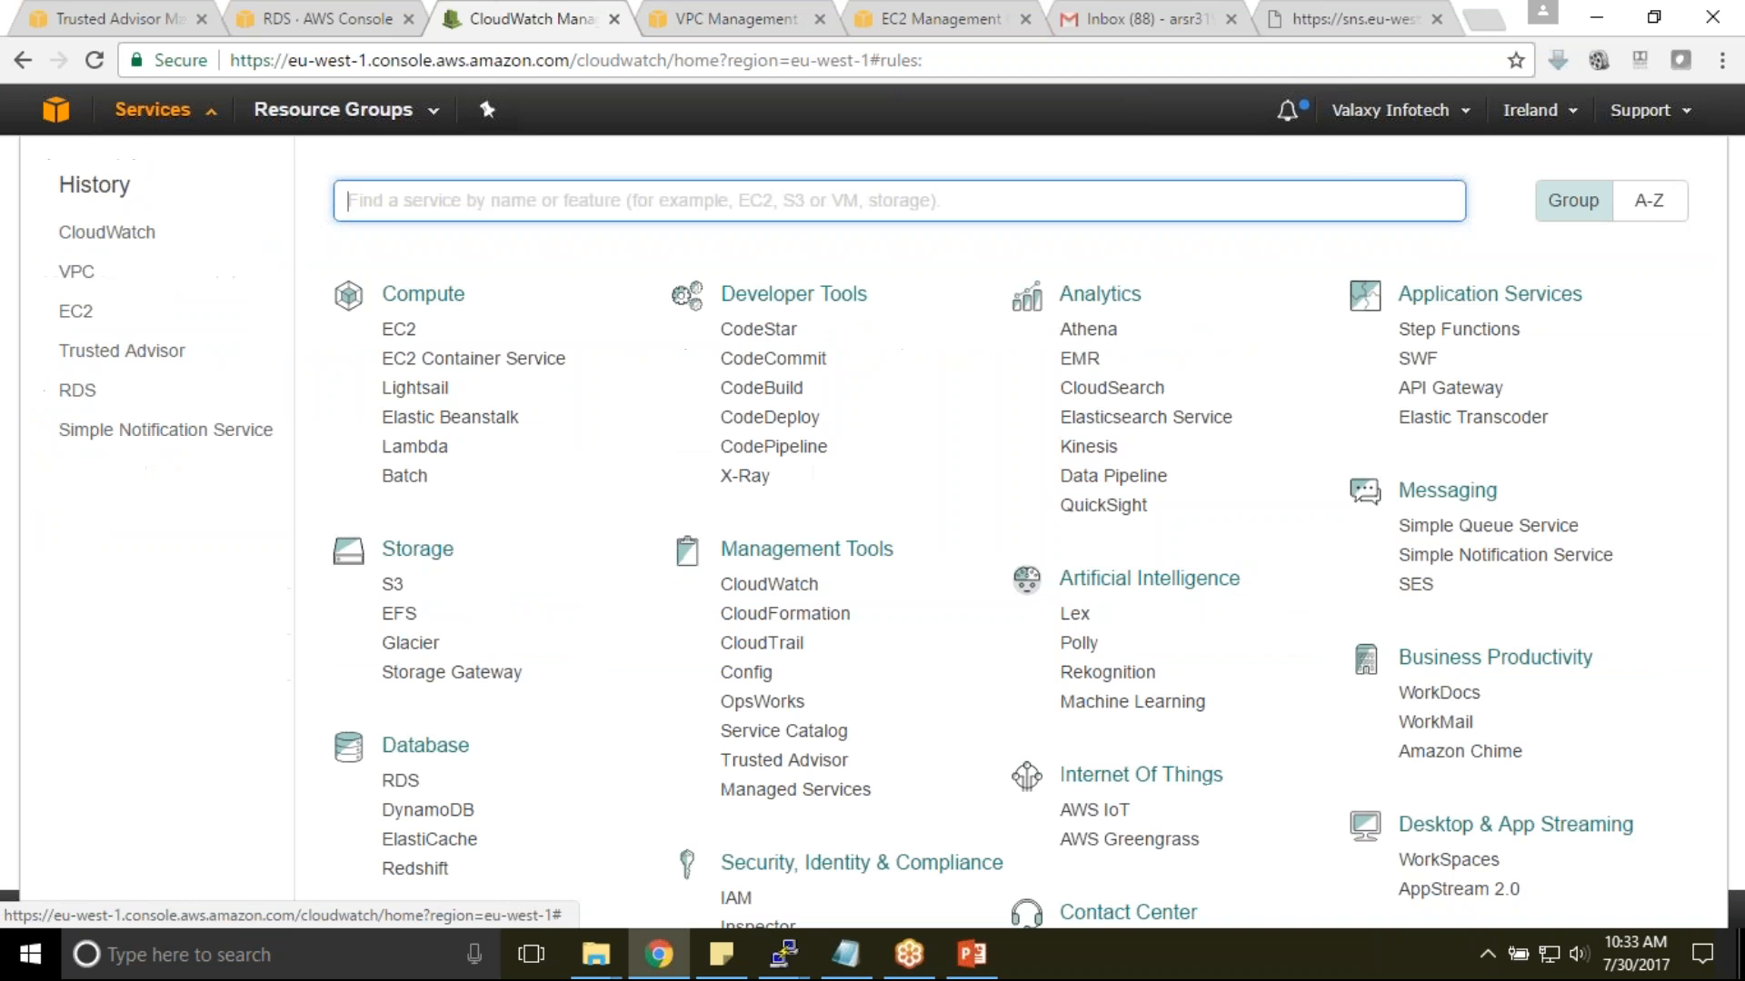
pyautogui.click(1527, 559)
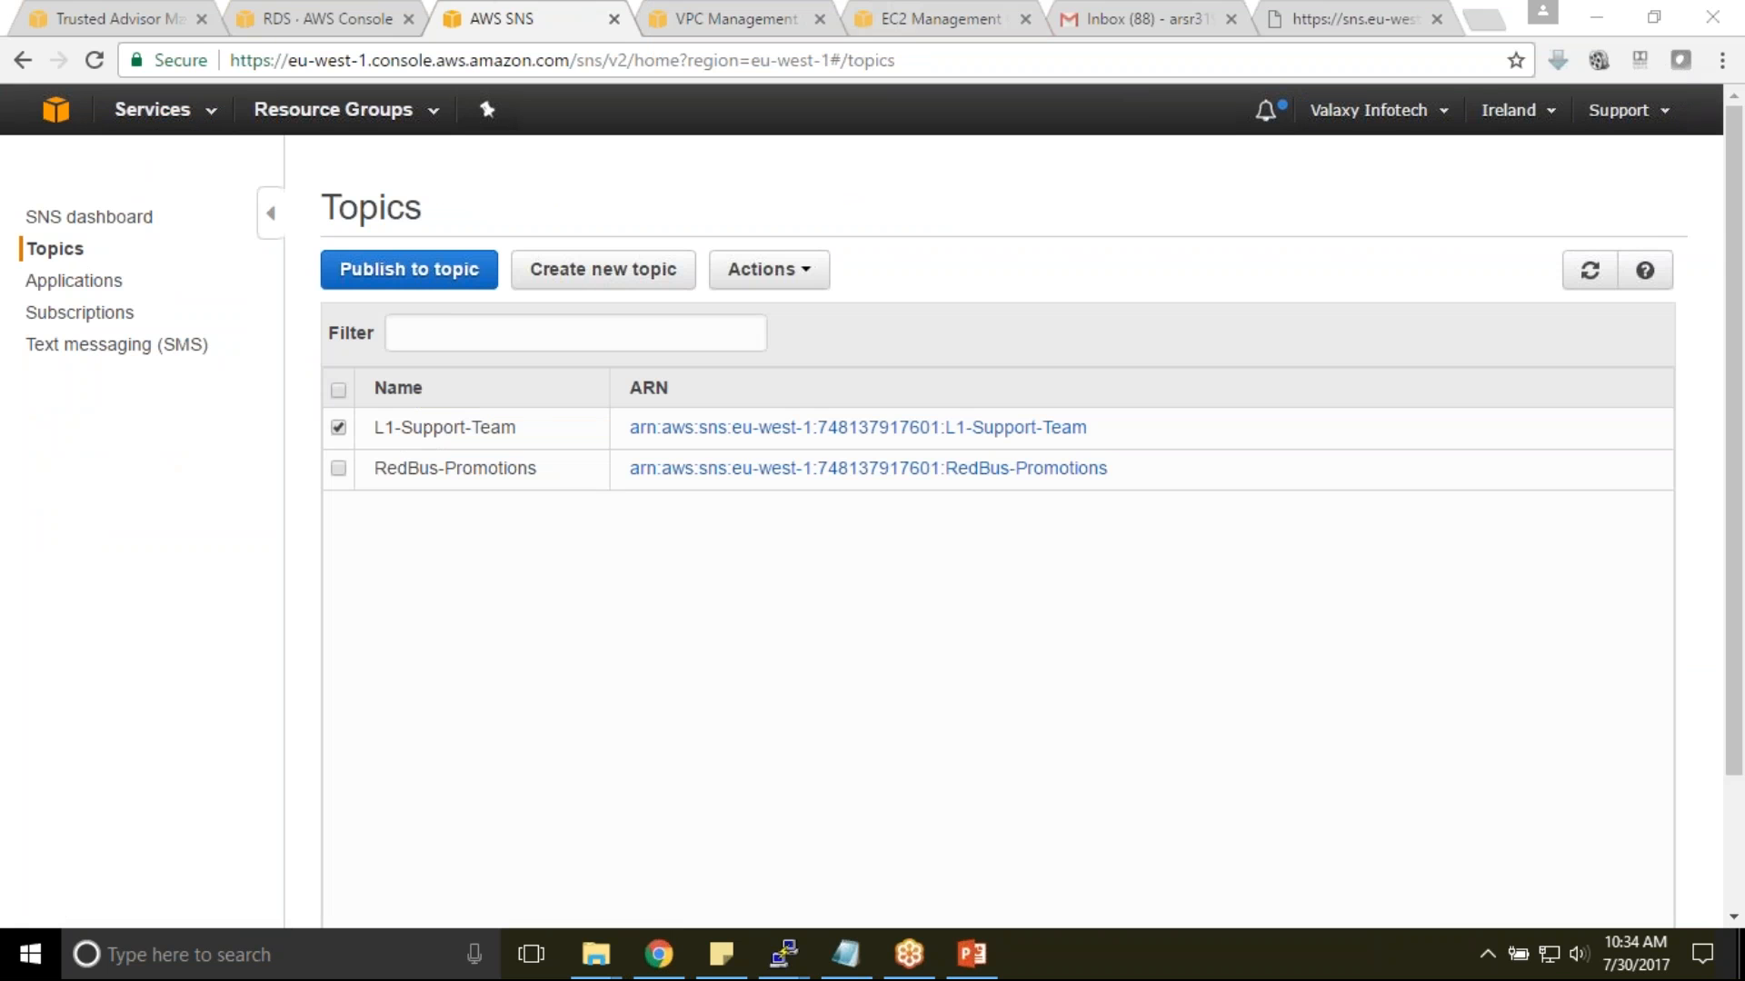
pyautogui.click(282, 11)
pyautogui.click(214, 17)
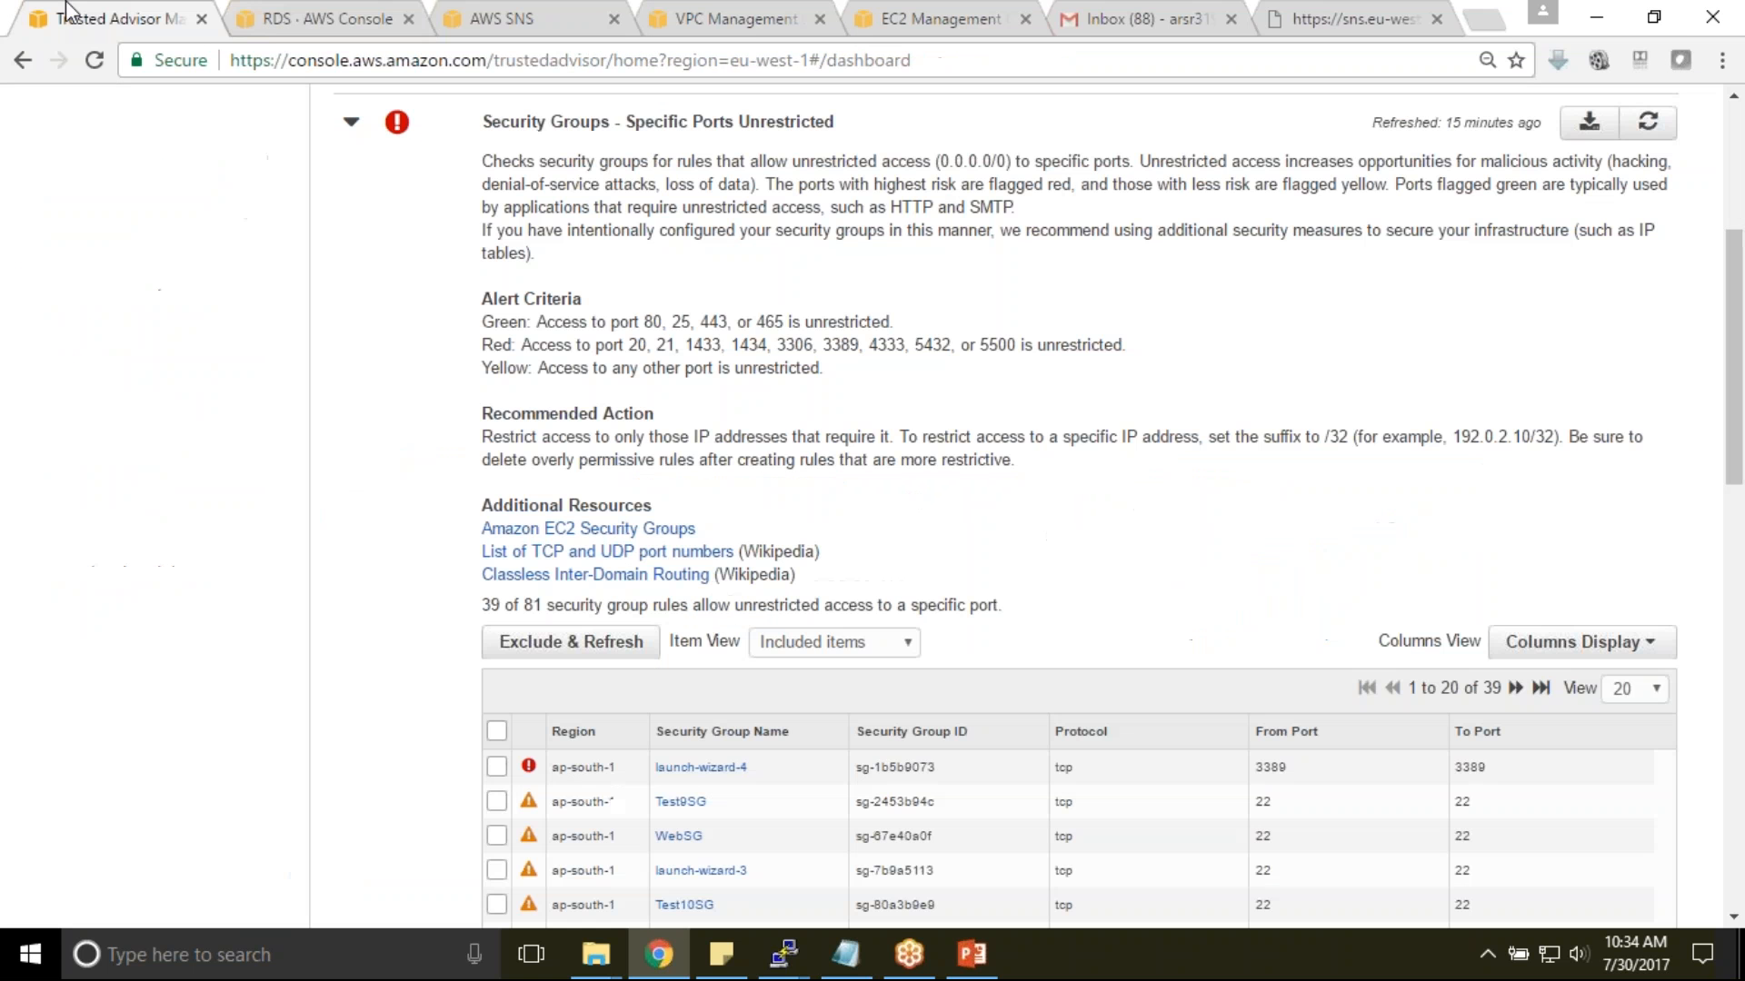
pyautogui.click(480, 17)
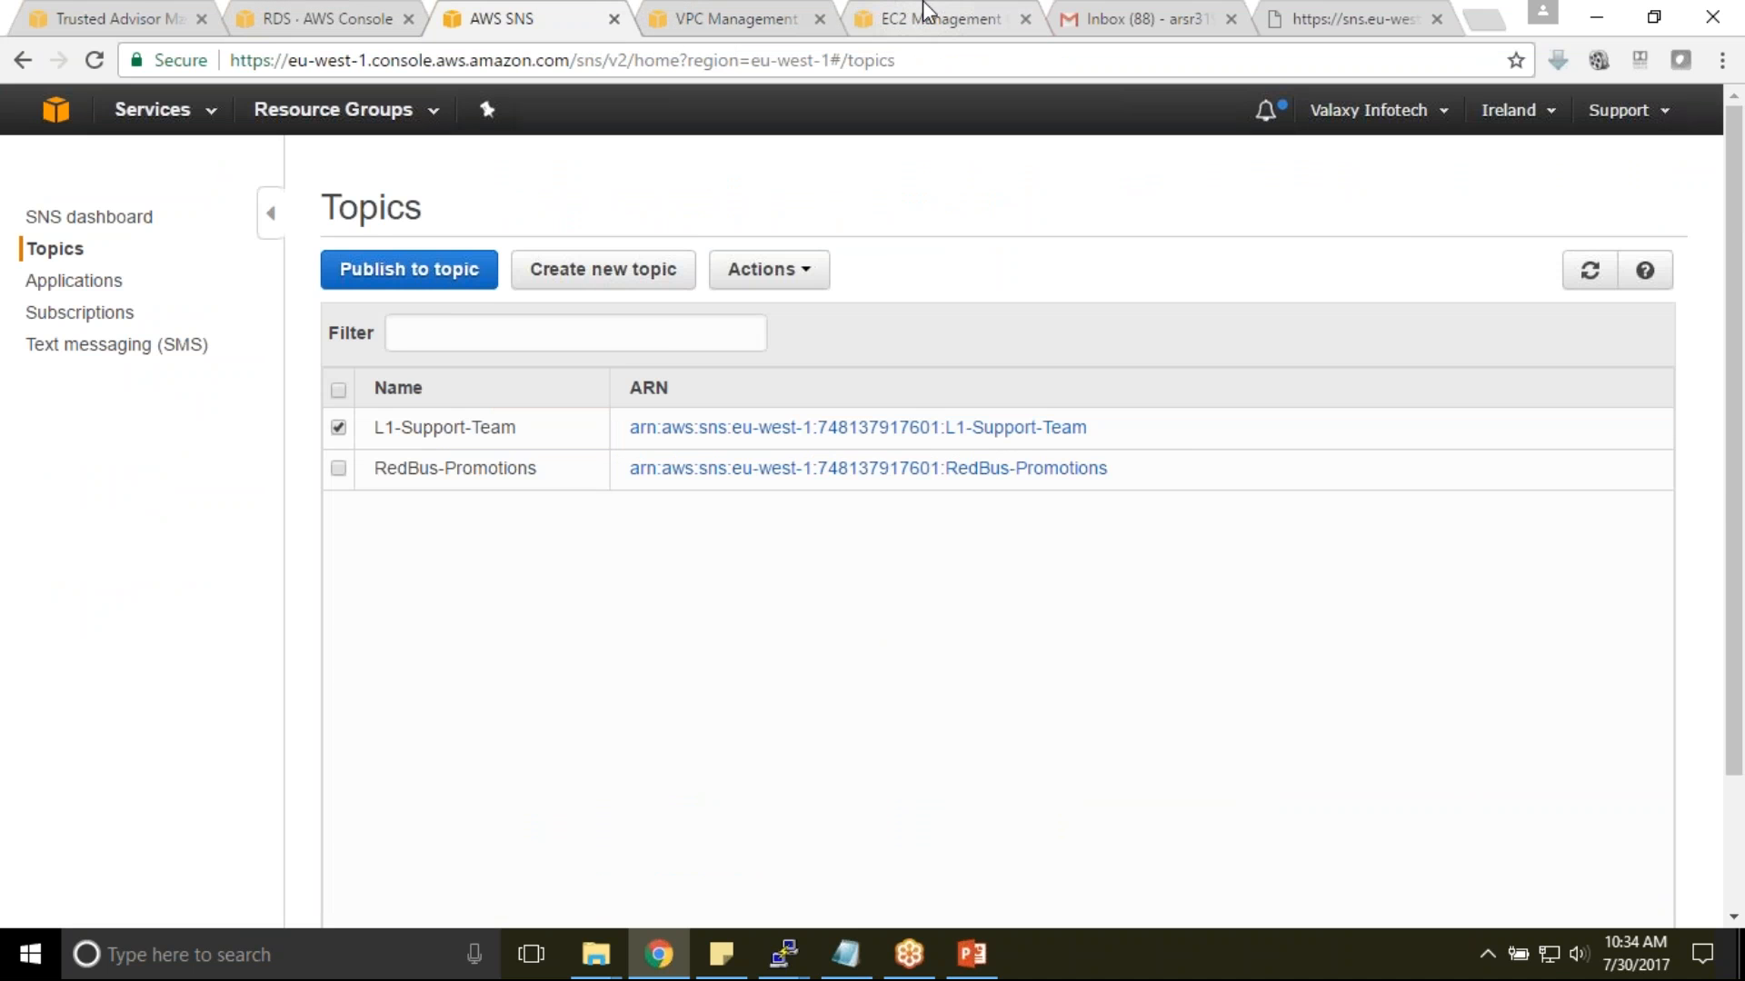
# Stop the running Demo Auto Scaling Server instance i-00dafff6f5b48159e in the EC2 instances list.
pyautogui.click(923, 16)
pyautogui.click(81, 368)
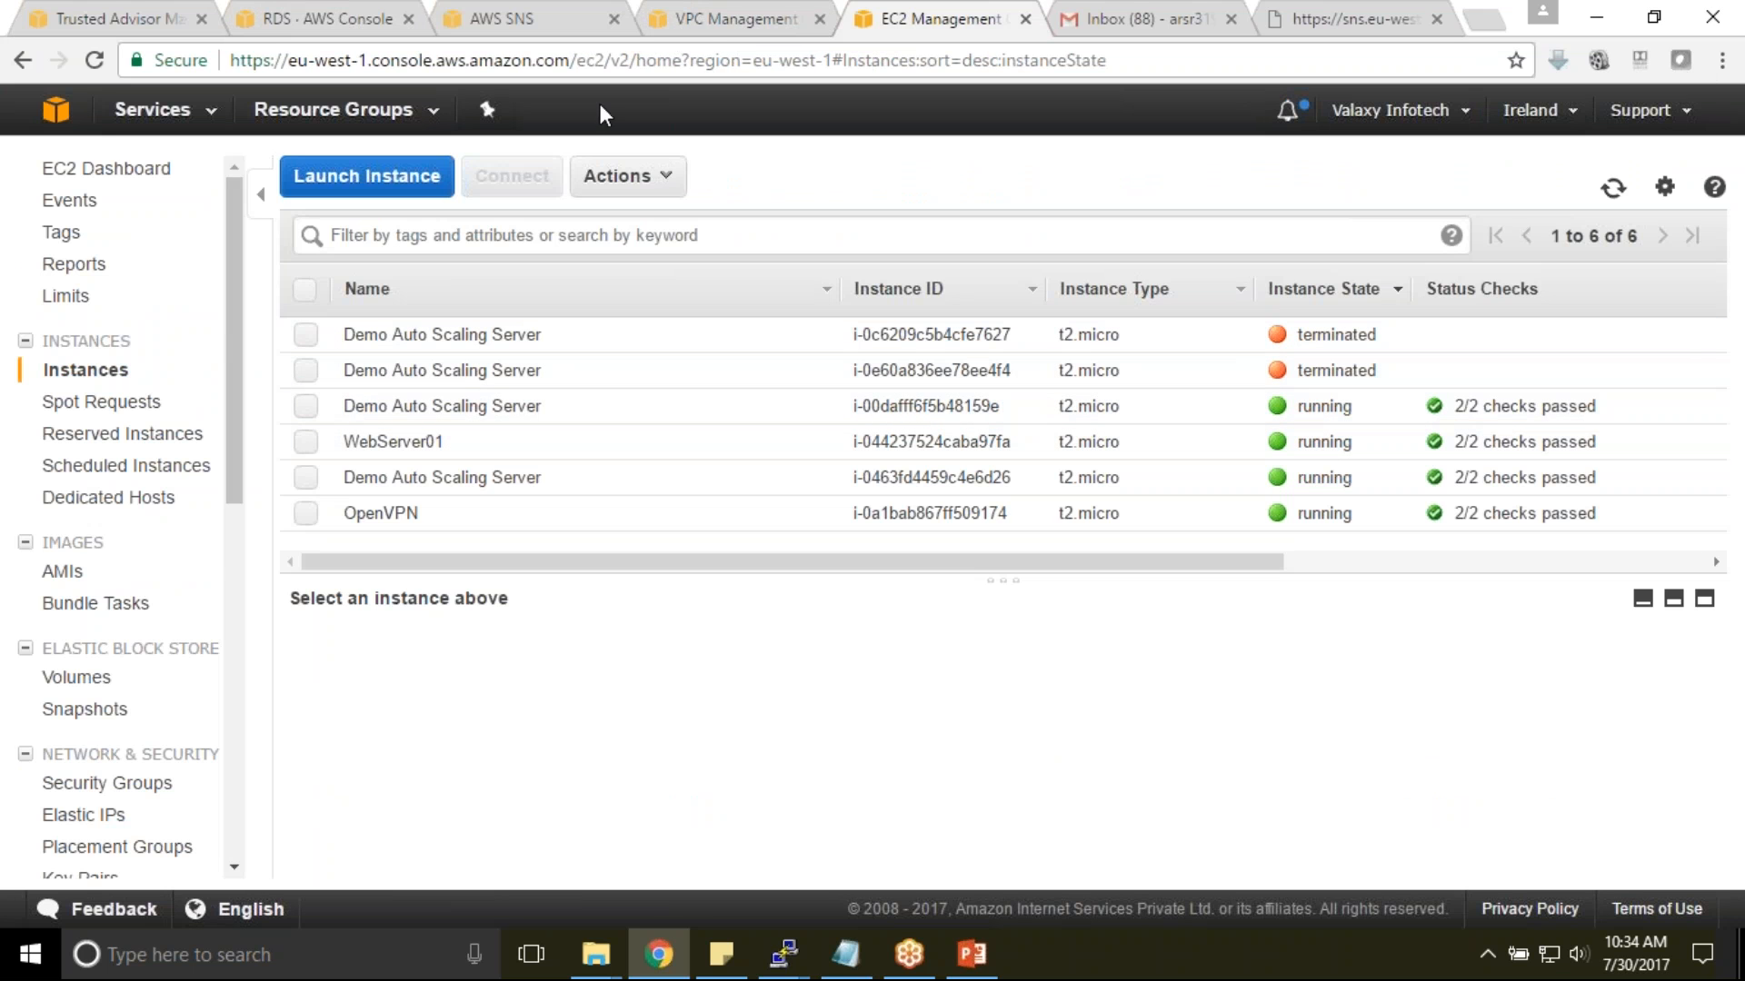
pyautogui.click(308, 407)
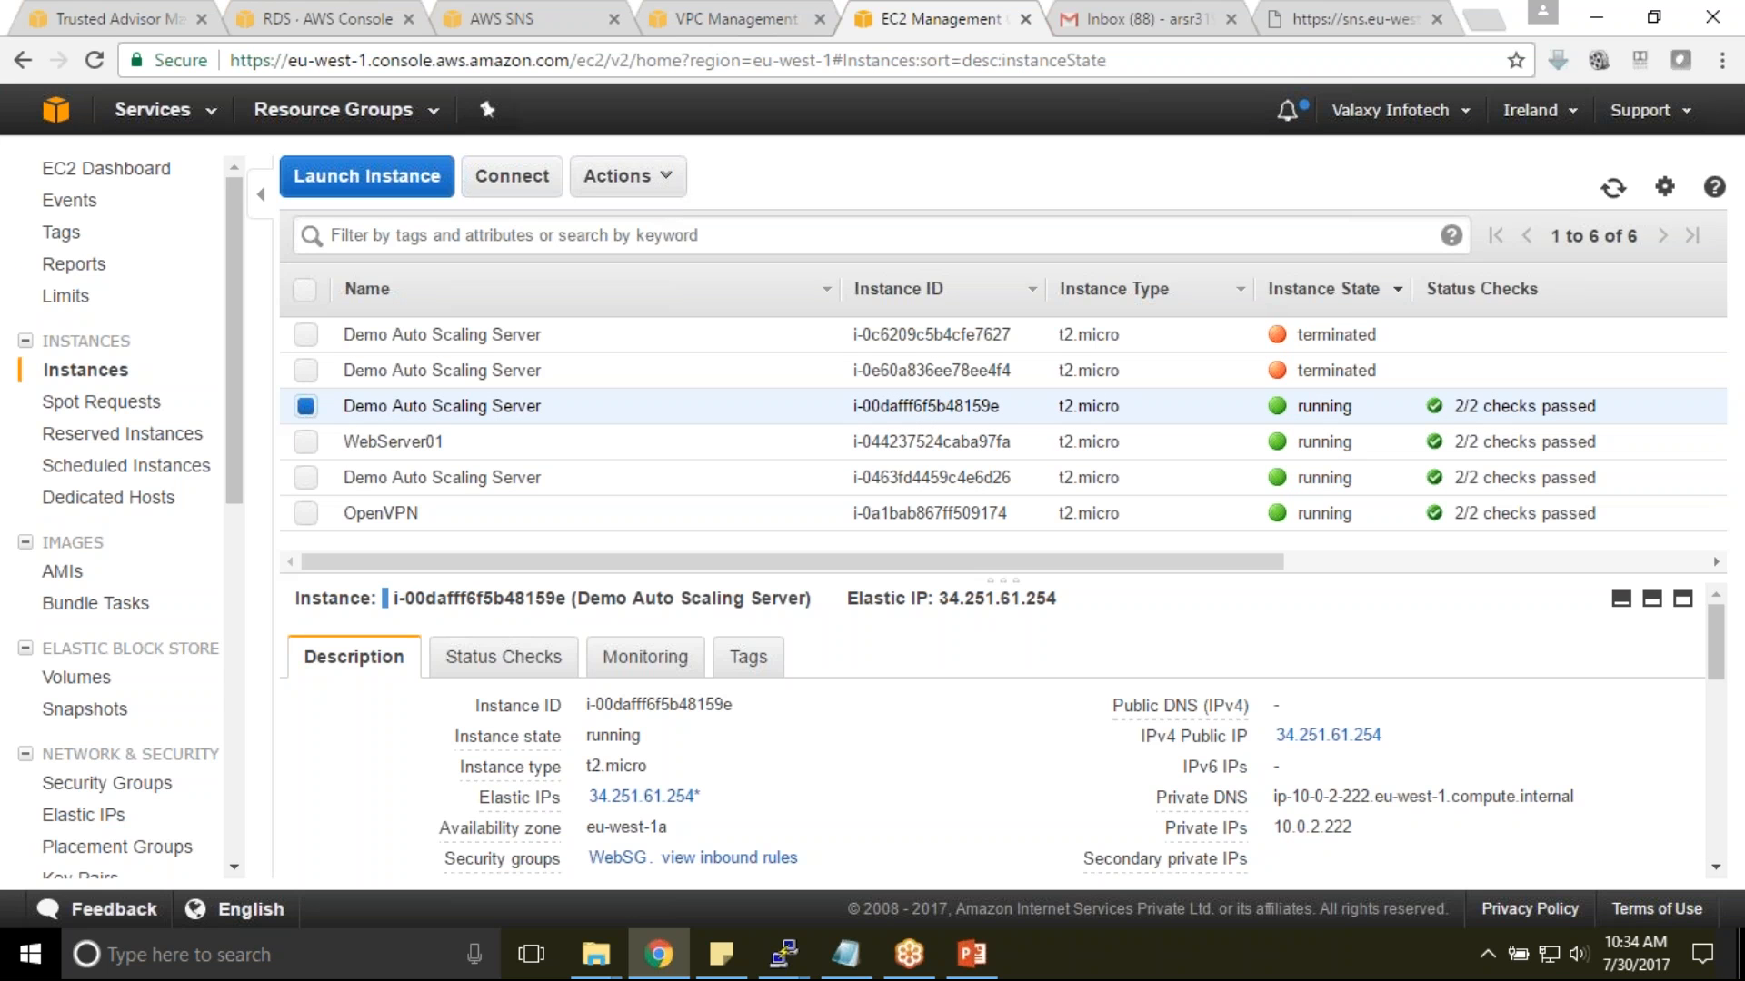
pyautogui.doubleClick(1323, 406)
pyautogui.click(668, 182)
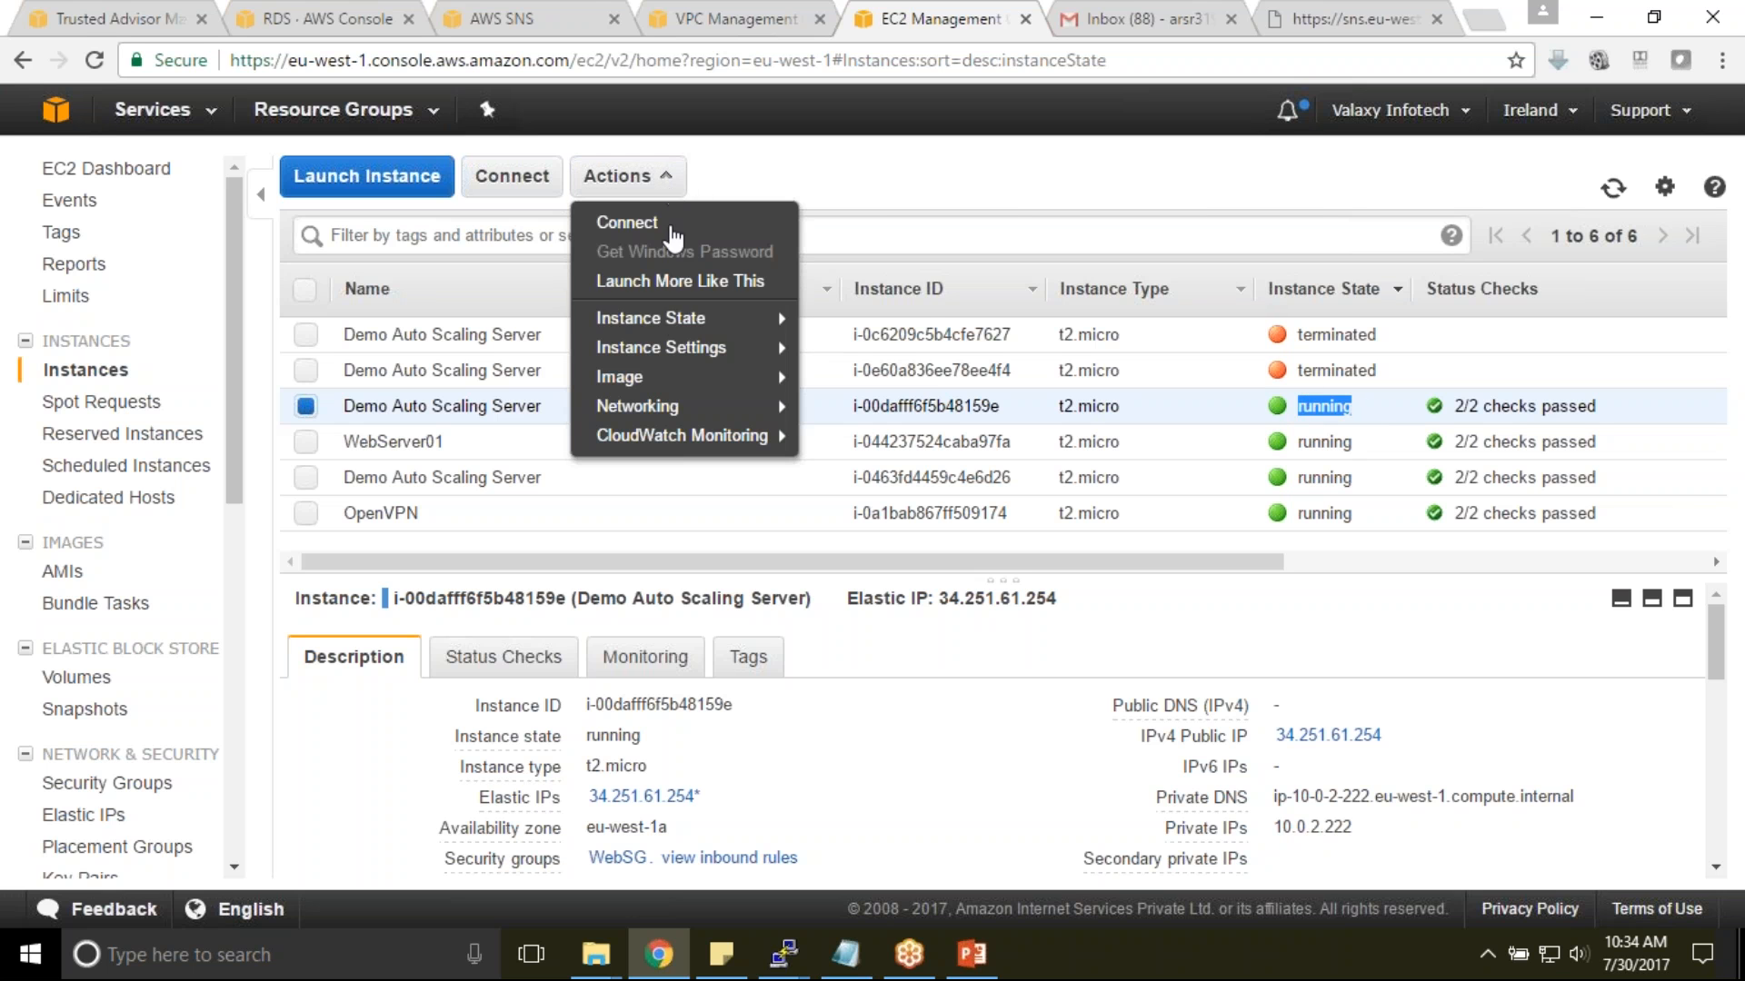
pyautogui.moveTo(727, 318)
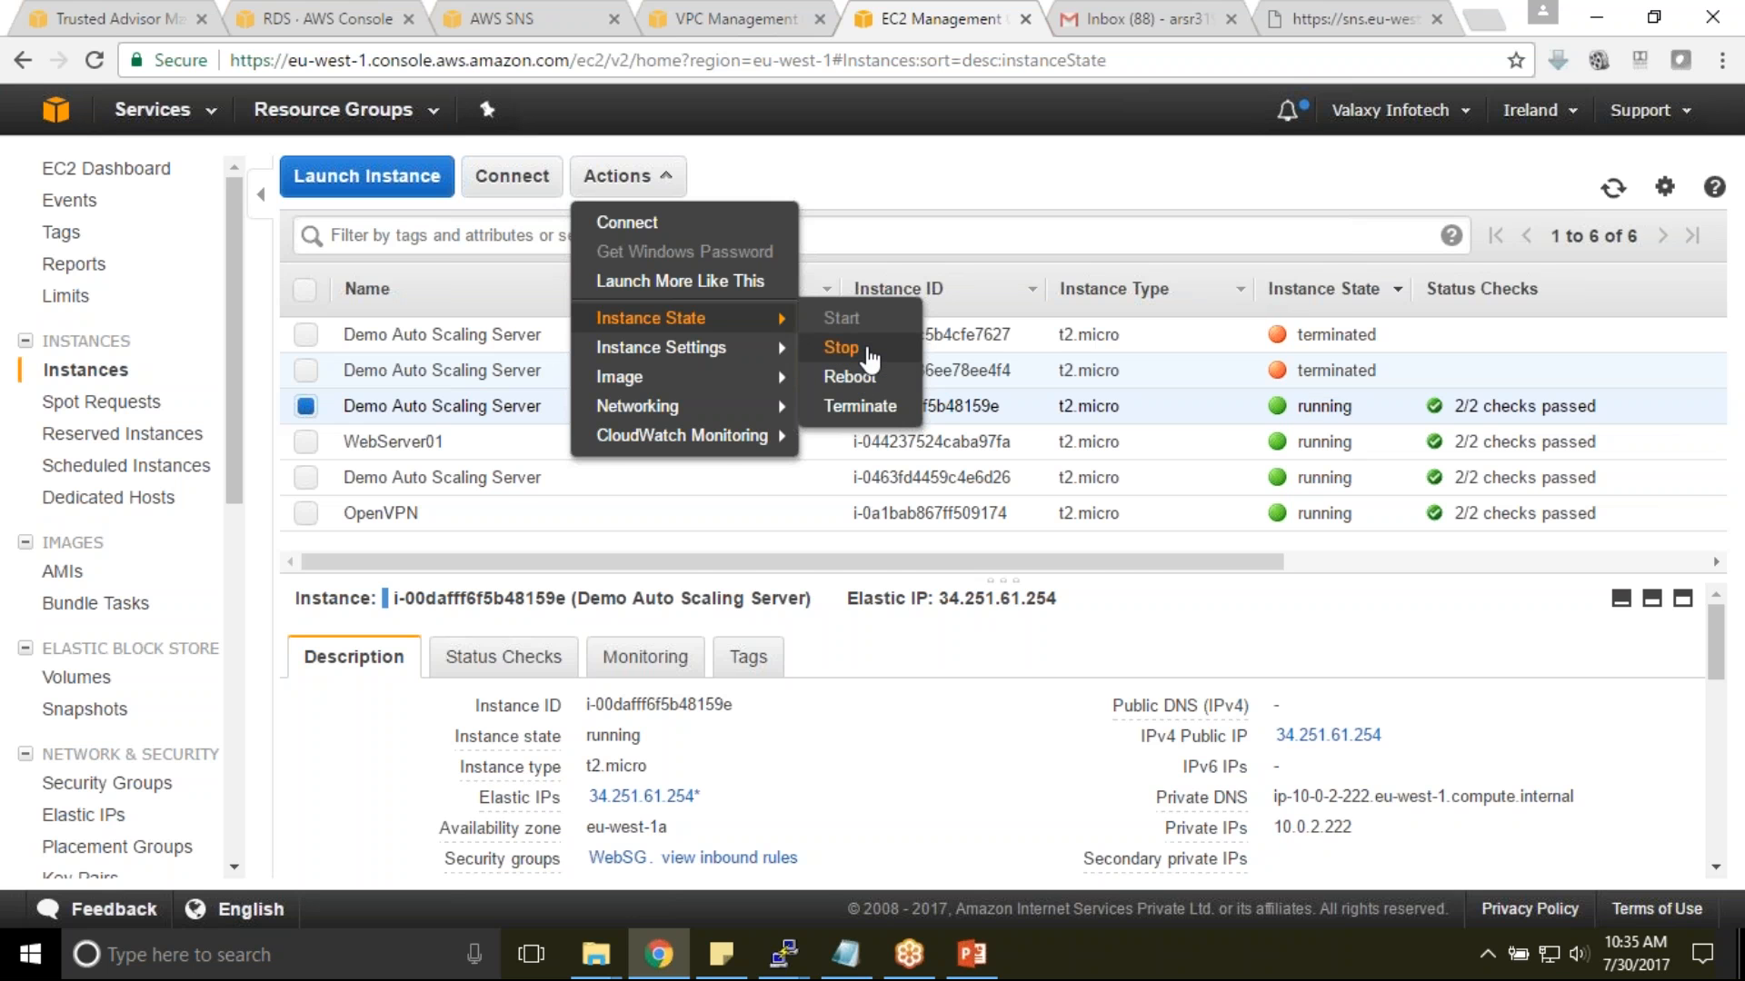
pyautogui.click(869, 348)
pyautogui.click(1157, 663)
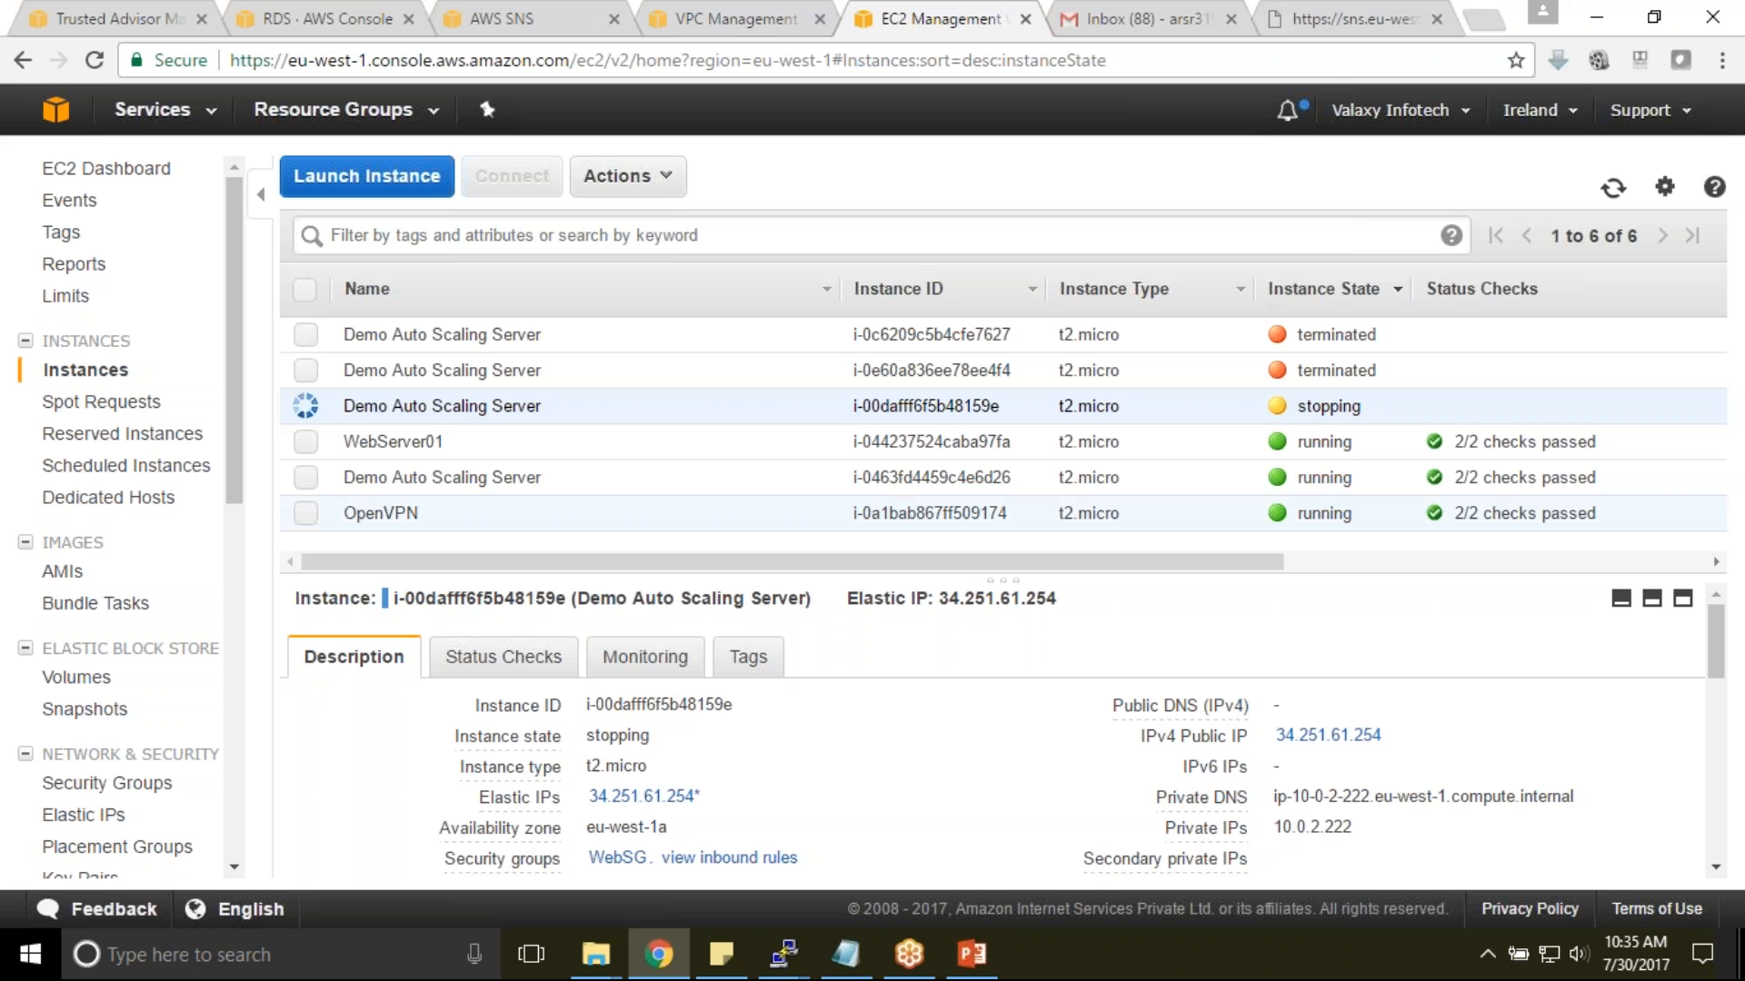
# Check the Gmail inbox for the AWS notification and locate the Auto Scaling section in the EC2 console.
pyautogui.click(1230, 19)
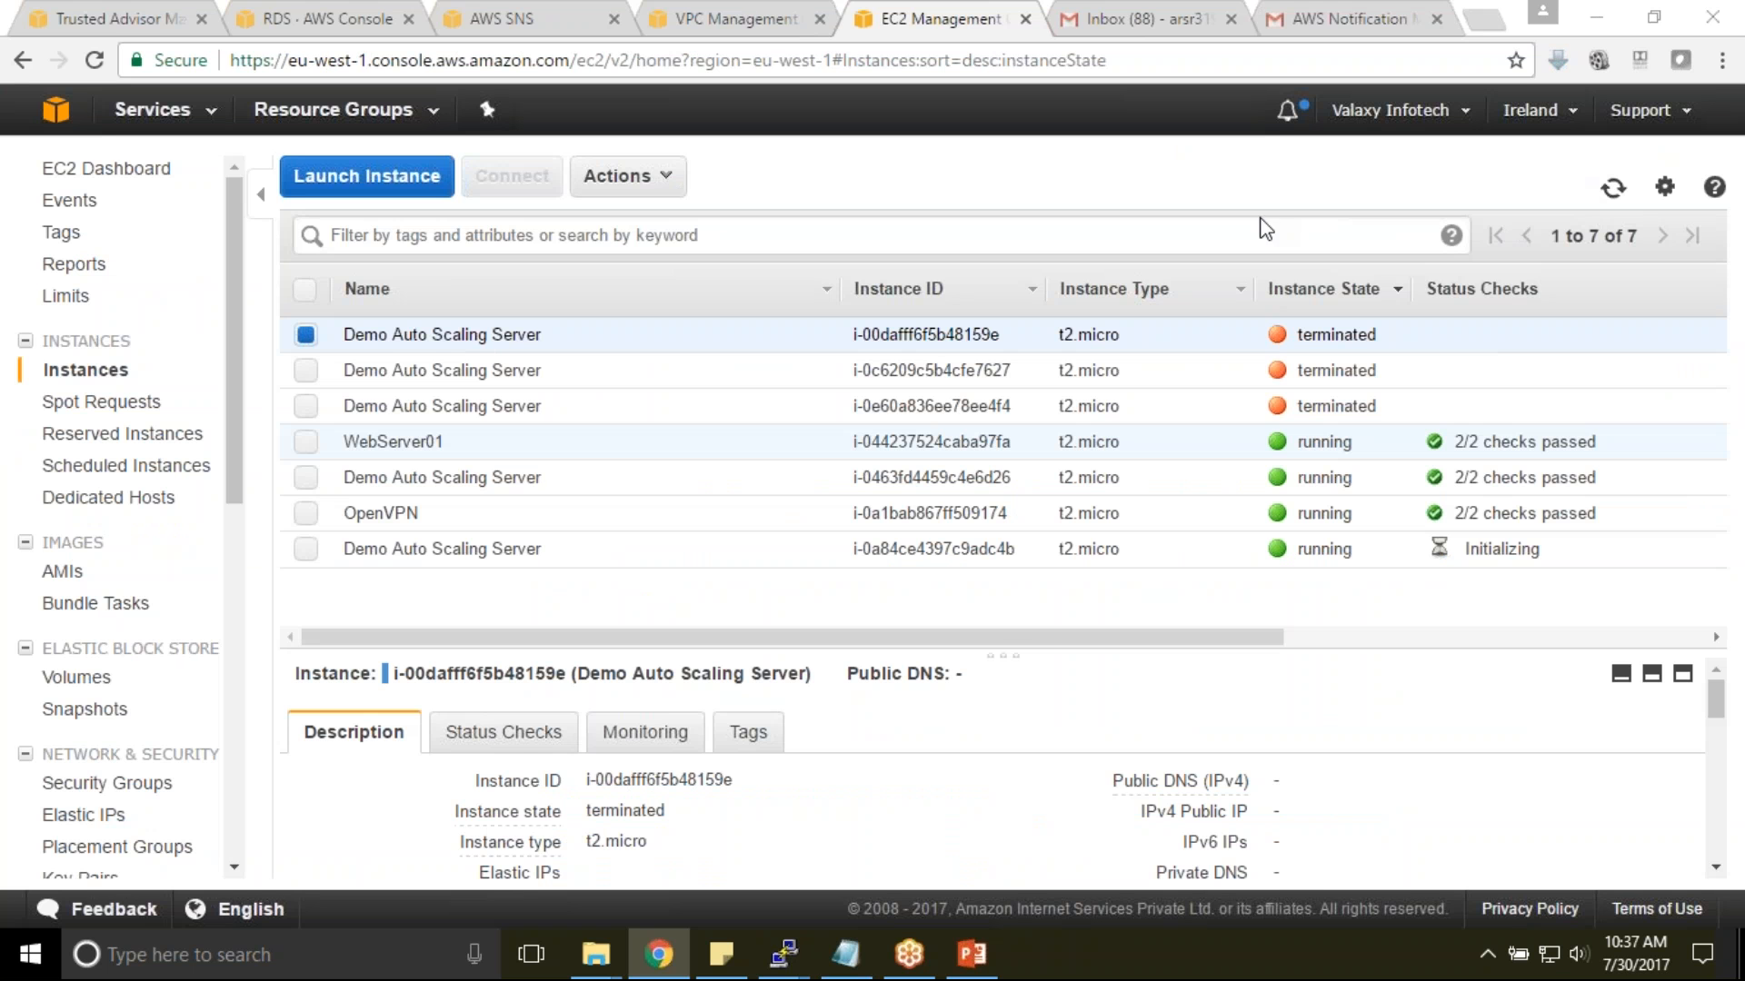
pyautogui.moveTo(240, 264); pyautogui.dragTo(245, 595)
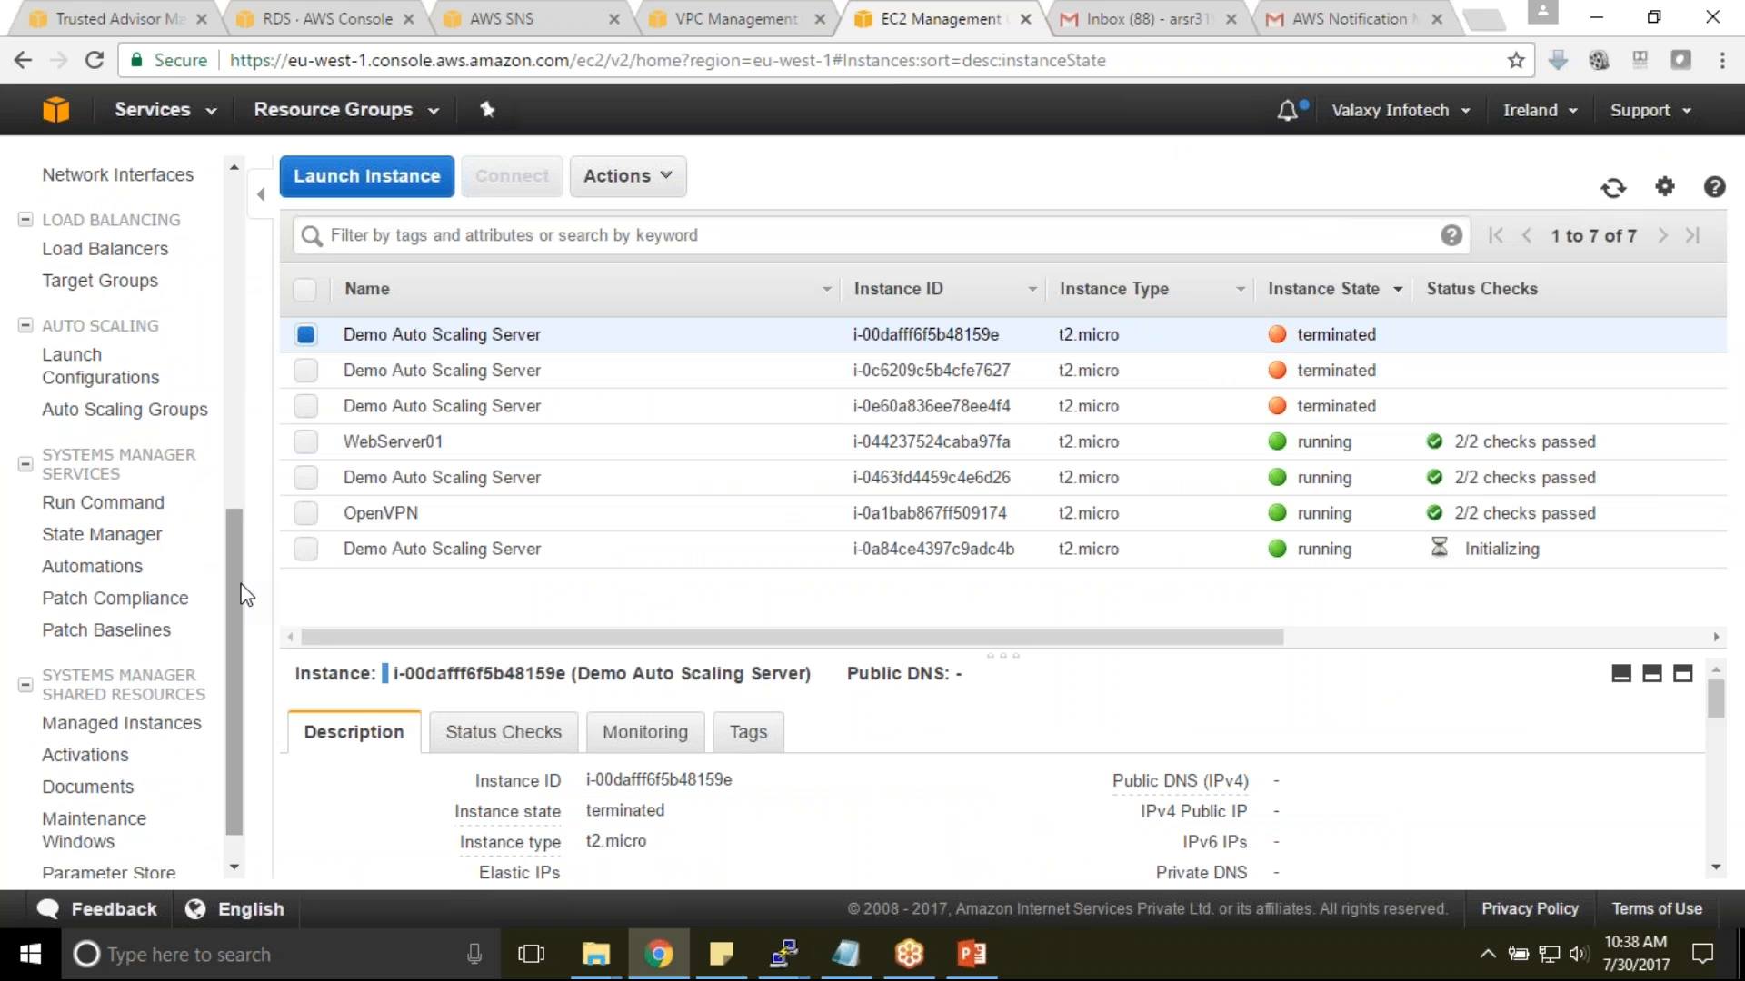